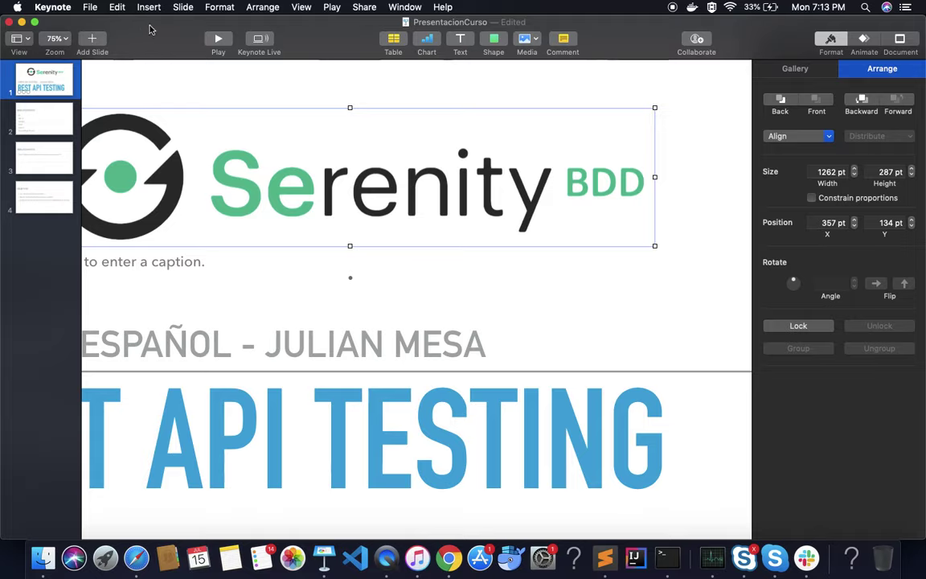
Play the Keynote deck full-screen and advance to the REQUERIMIENTOS slide.
{"action": "left_click", "coordinate": [216, 39]}
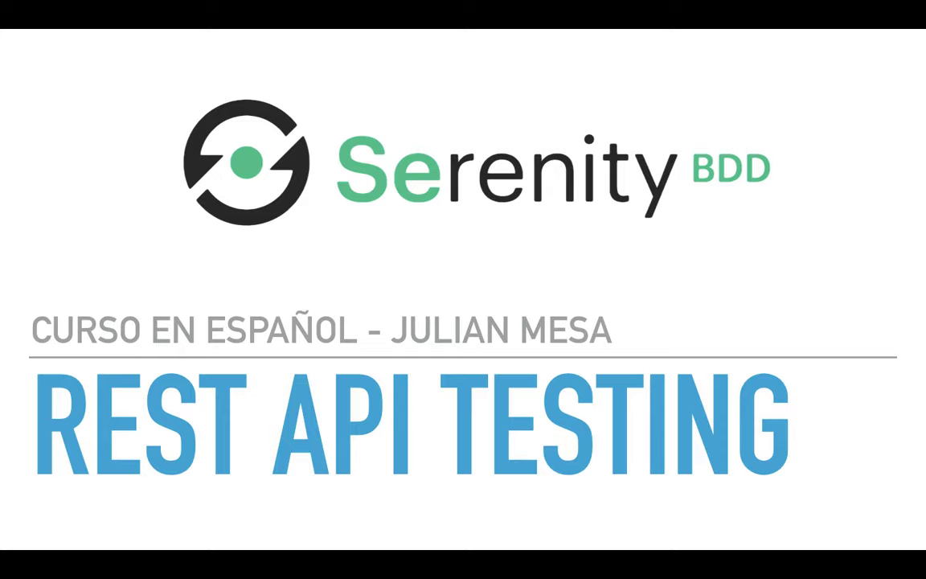
{"action": "key", "text": "Right"}
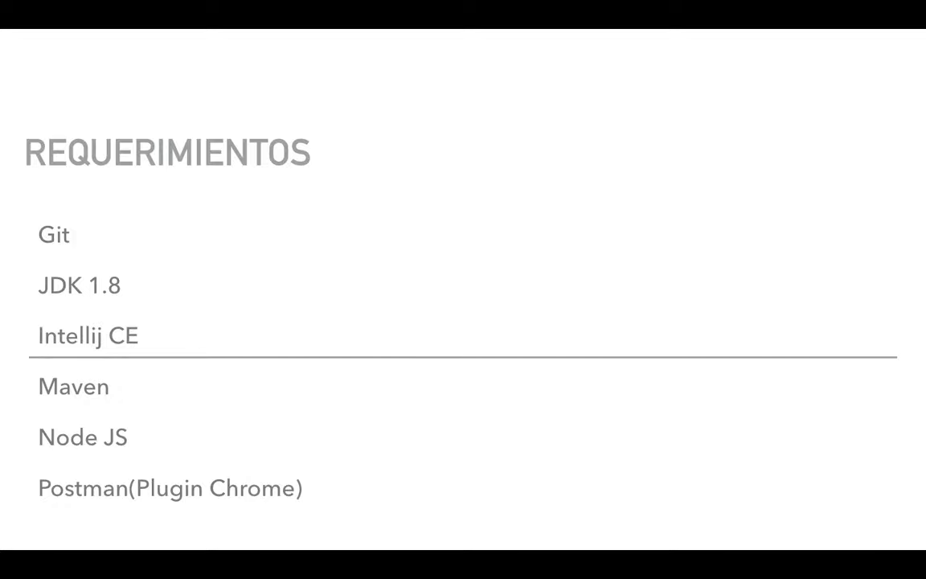
Go through the Docker and OBJETIVOS slides, exit the slideshow, and reach the Downloads folder window.
{"action": "key", "text": "Right"}
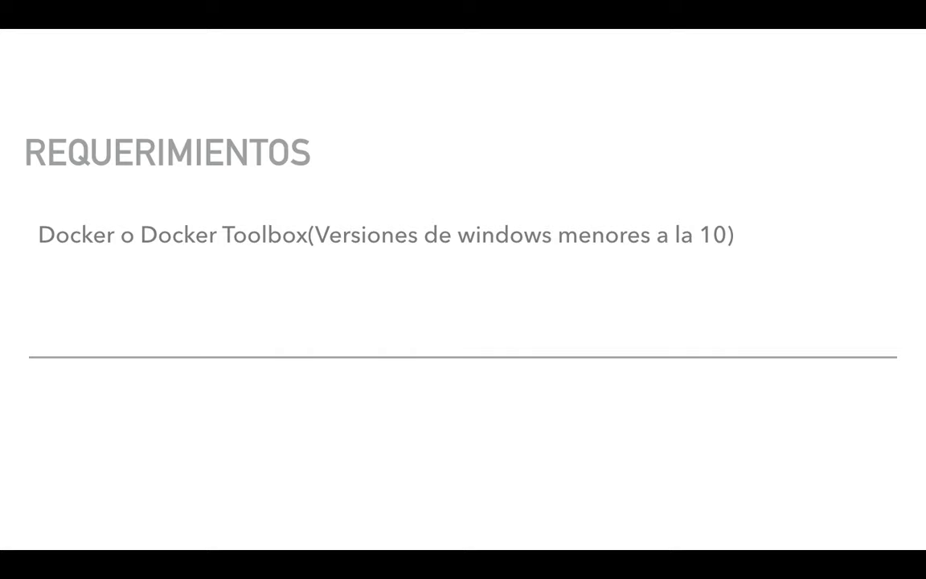
{"action": "key", "text": "Left"}
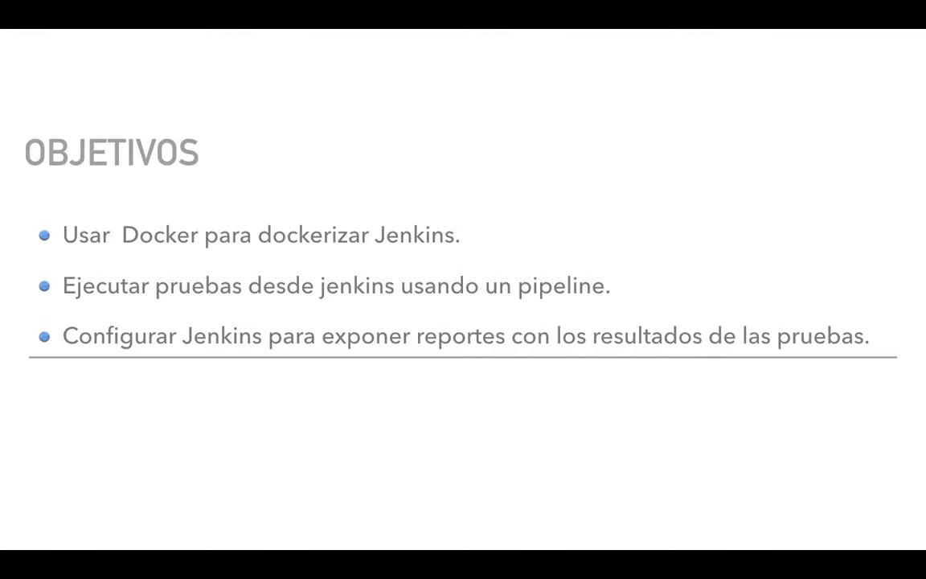
{"action": "key", "text": "Escape"}
{"action": "key", "text": "ctrl+Right"}
{"action": "key", "text": "ctrl+Right"}
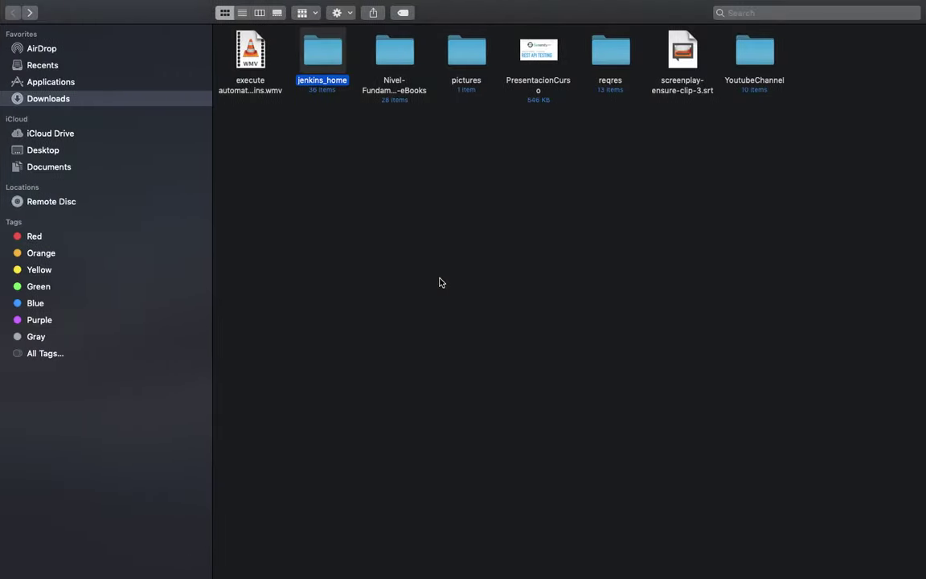
{"action": "key", "text": "ctrl+Right"}
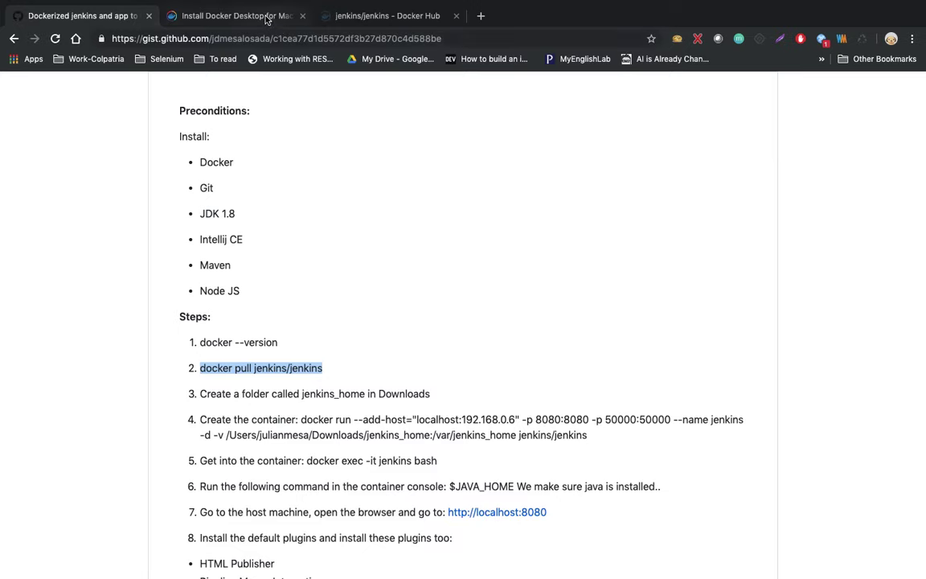
Open the Install Docker Desktop for Windows docs page, then return to the Dockerized Jenkins gist.
{"action": "left_click", "coordinate": [268, 20]}
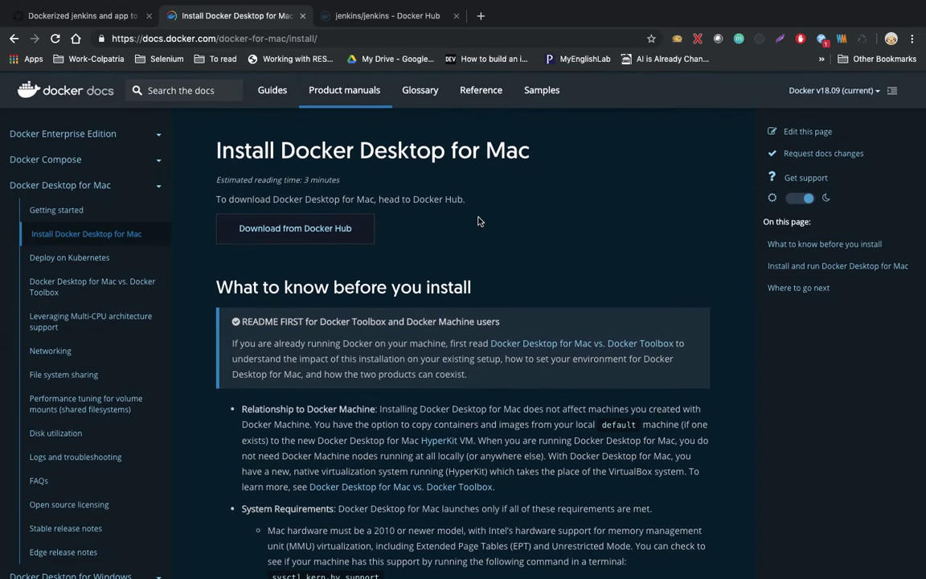
{"action": "scroll", "coordinate": [82, 205], "scroll_direction": "down", "scroll_amount": 1}
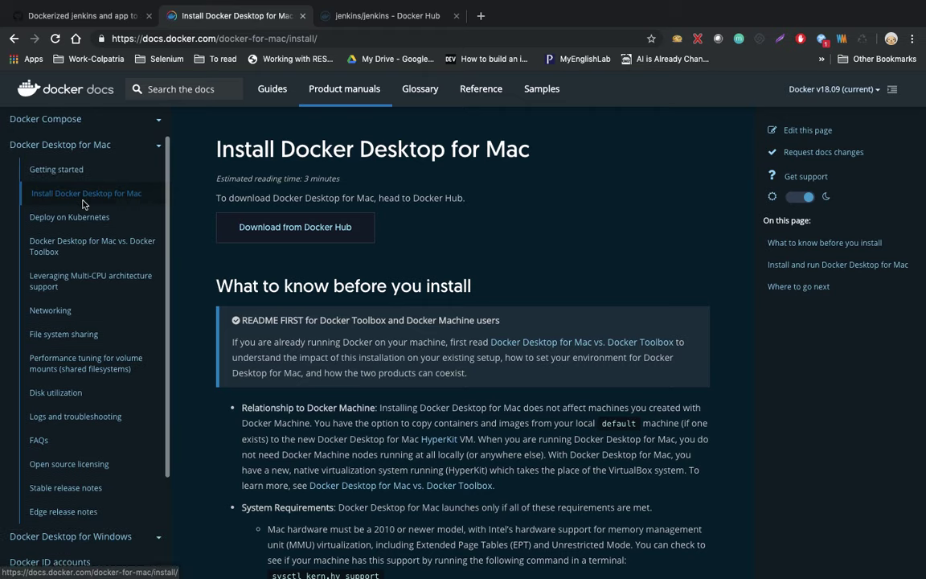
{"action": "left_click", "coordinate": [68, 157]}
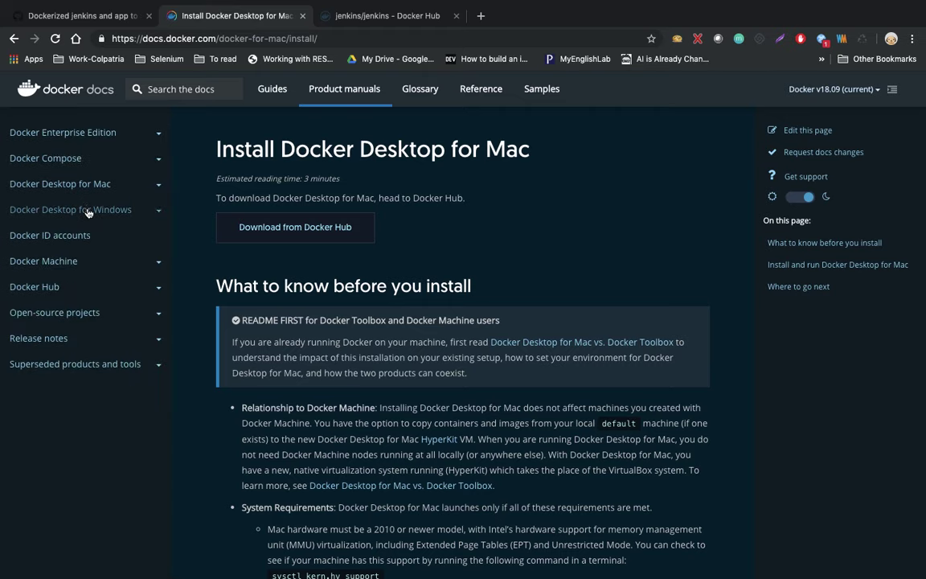
{"action": "left_click", "coordinate": [89, 211]}
{"action": "left_click", "coordinate": [84, 258]}
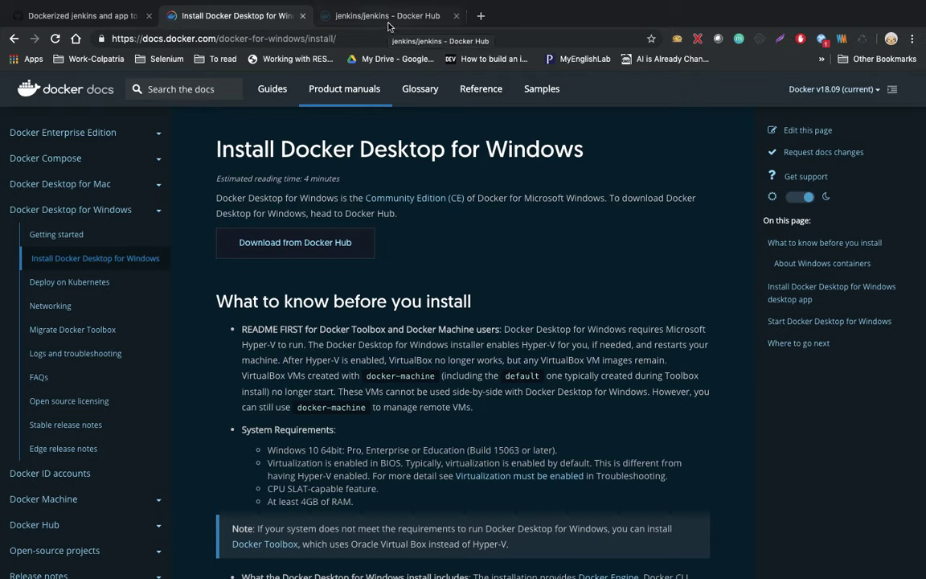
{"action": "key", "text": "ctrl+shift+Tab"}
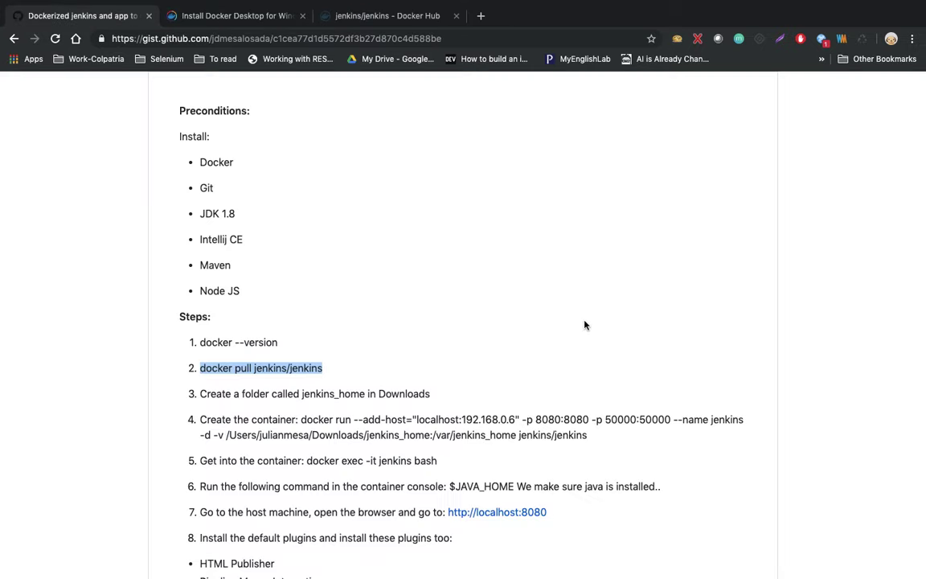
Copy 'docker --version' from step 1 of the gist and switch to the Terminal.
{"action": "scroll", "coordinate": [598, 270], "scroll_direction": "up", "scroll_amount": 5}
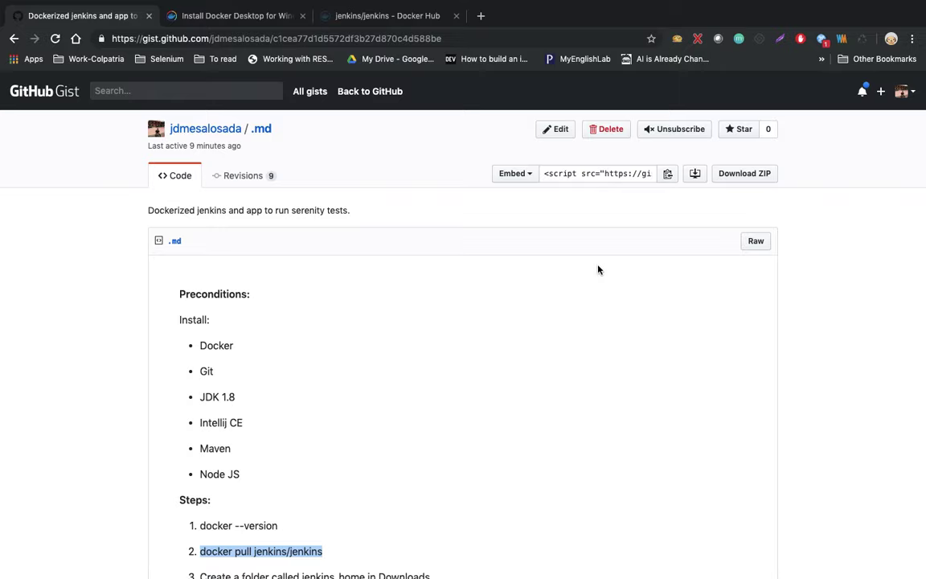
{"action": "scroll", "coordinate": [598, 269], "scroll_direction": "down", "scroll_amount": 7}
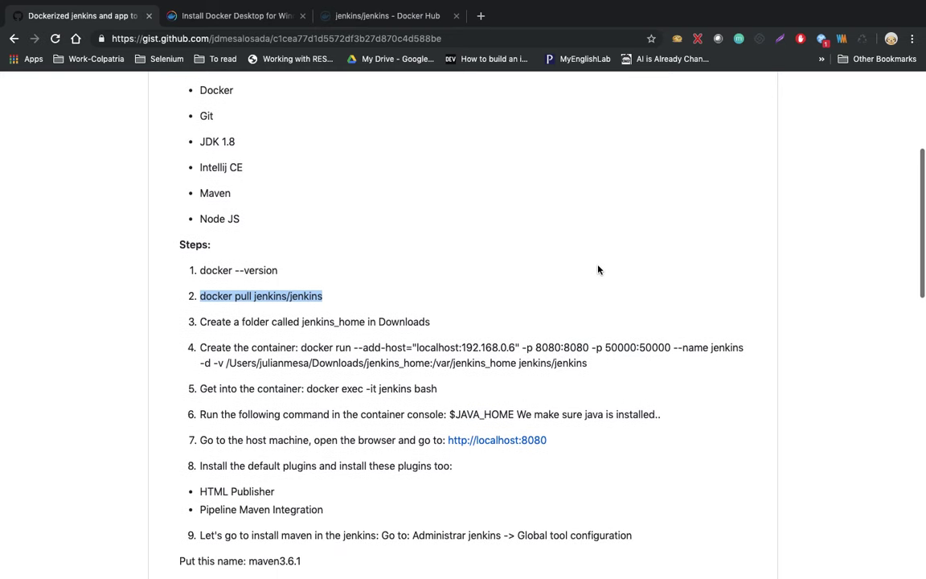
{"action": "scroll", "coordinate": [598, 270], "scroll_direction": "down", "scroll_amount": 1}
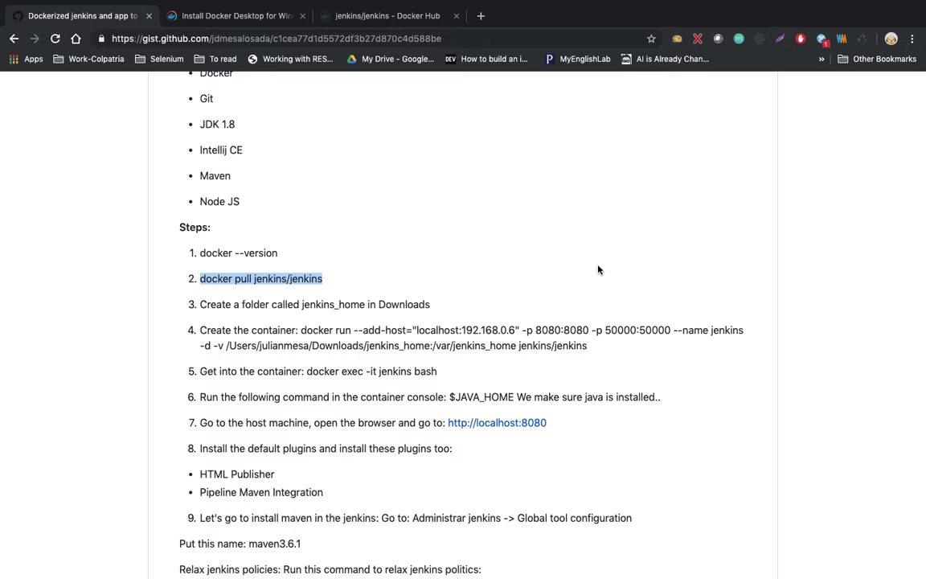
{"action": "scroll", "coordinate": [595, 285], "scroll_direction": "down", "scroll_amount": 1}
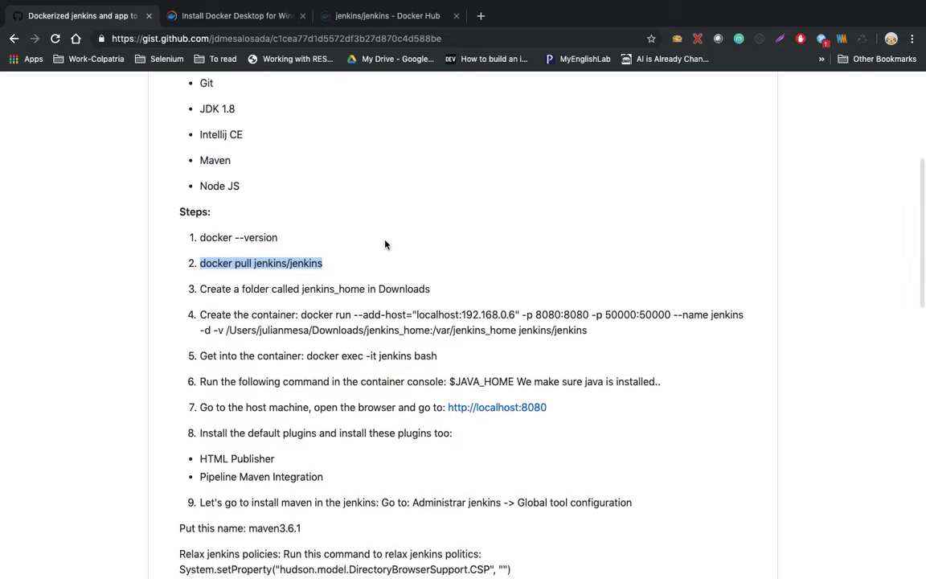
{"action": "left_click", "coordinate": [276, 238]}
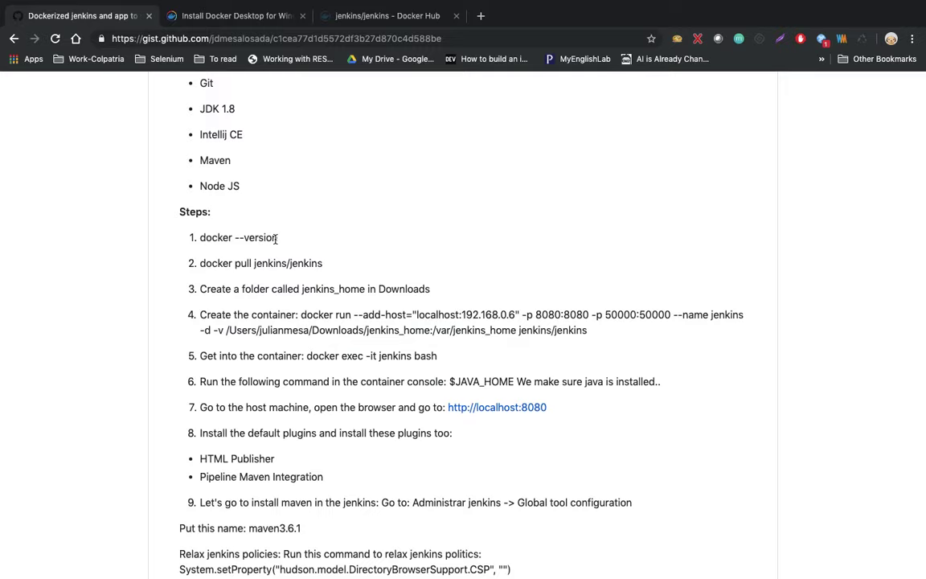
{"action": "left_click_drag", "start_coordinate": [277, 238], "coordinate": [193, 238]}
{"action": "key", "text": "super+c"}
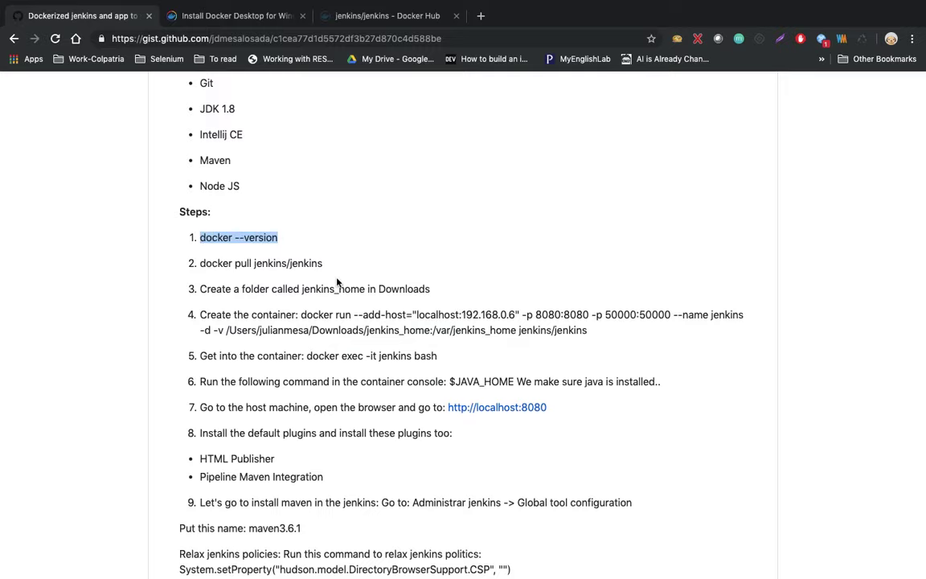
{"action": "key", "text": "ctrl+Right"}
{"action": "key", "text": "ctrl+Right"}
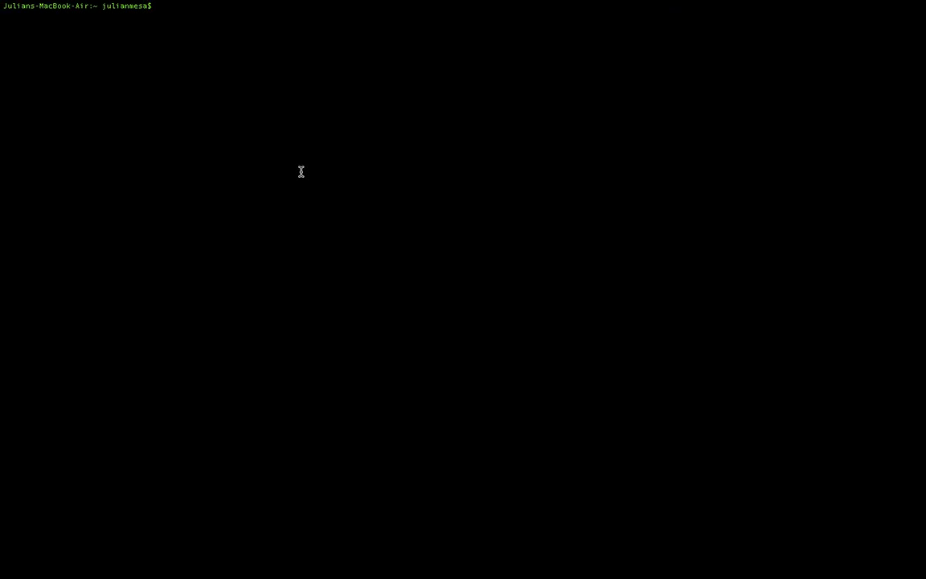
Run docker --version, confirming Docker 18.09.2, then head back to the browser.
{"action": "key", "text": "super+v"}
{"action": "key", "text": "Return"}
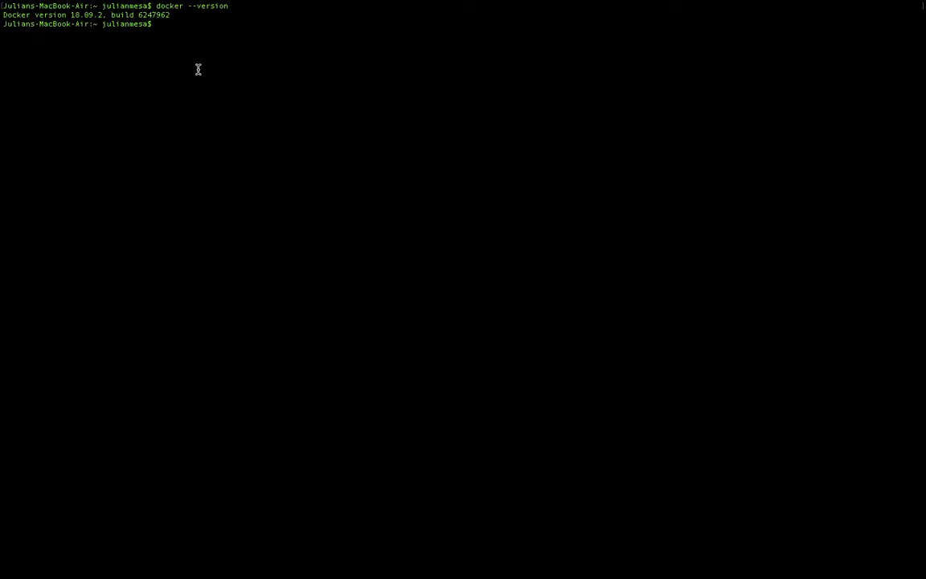
{"action": "key", "text": "ctrl+Left"}
{"action": "key", "text": "ctrl+Left"}
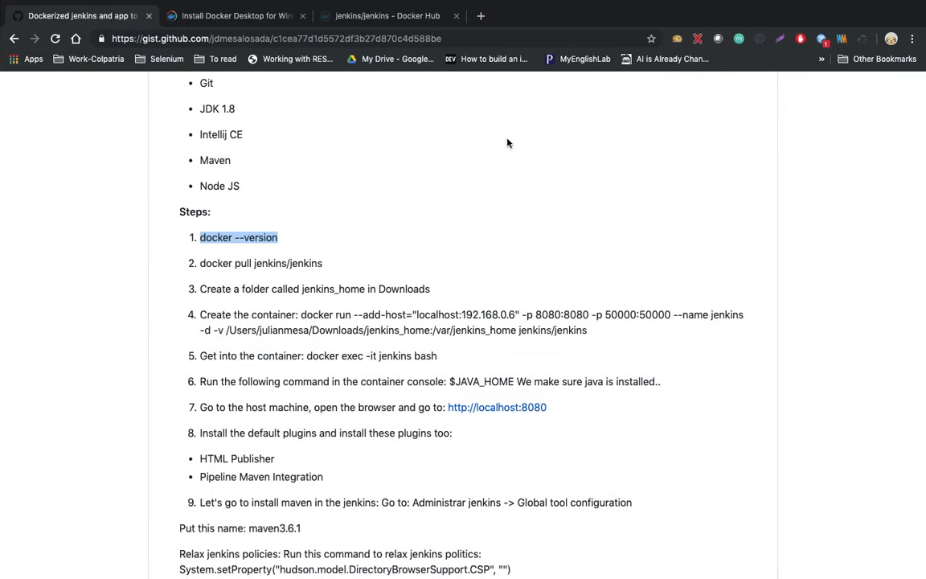
Move the Chrome space before Downloads and view the jenkins/jenkins Docker Hub page.
{"action": "key", "text": "ctrl+Up"}
{"action": "left_click_drag", "start_coordinate": [458, 58], "coordinate": [329, 63]}
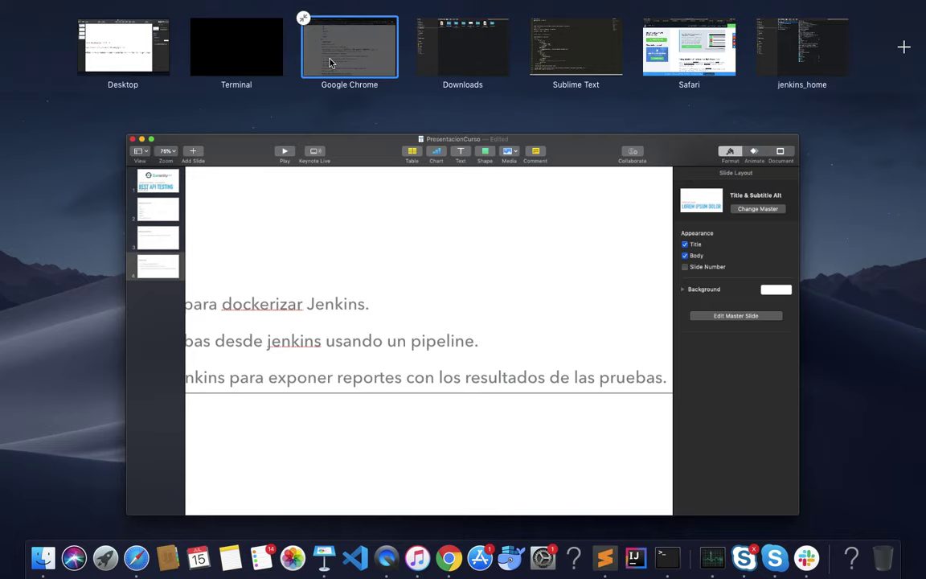
{"action": "left_click", "coordinate": [329, 63]}
{"action": "left_click", "coordinate": [362, 16]}
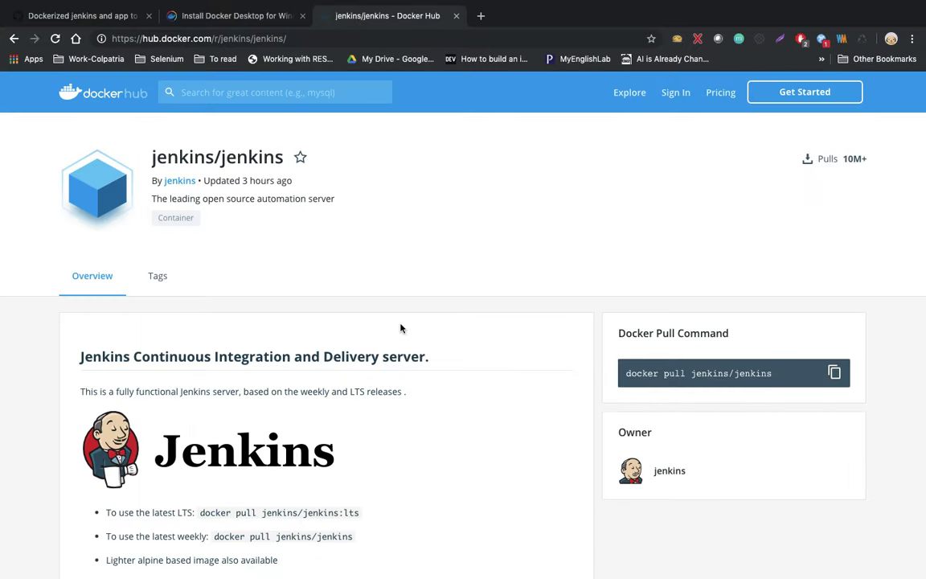
In a new tab, find the Docker Hub site via a dockerhub search and search it for 'jenkins'.
{"action": "left_click", "coordinate": [480, 16]}
{"action": "type", "text": "dockerhub"}
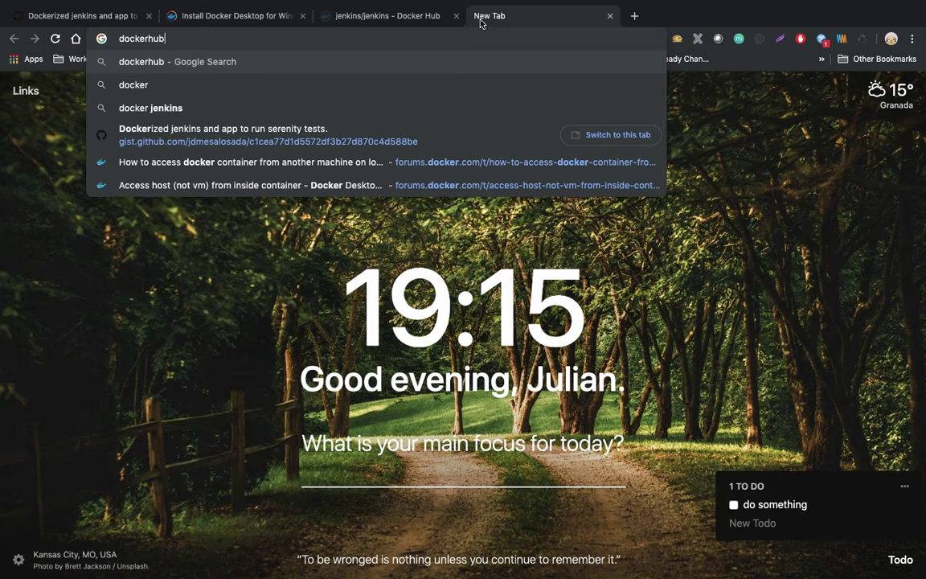
{"action": "key", "text": "Down"}
{"action": "key", "text": "Return"}
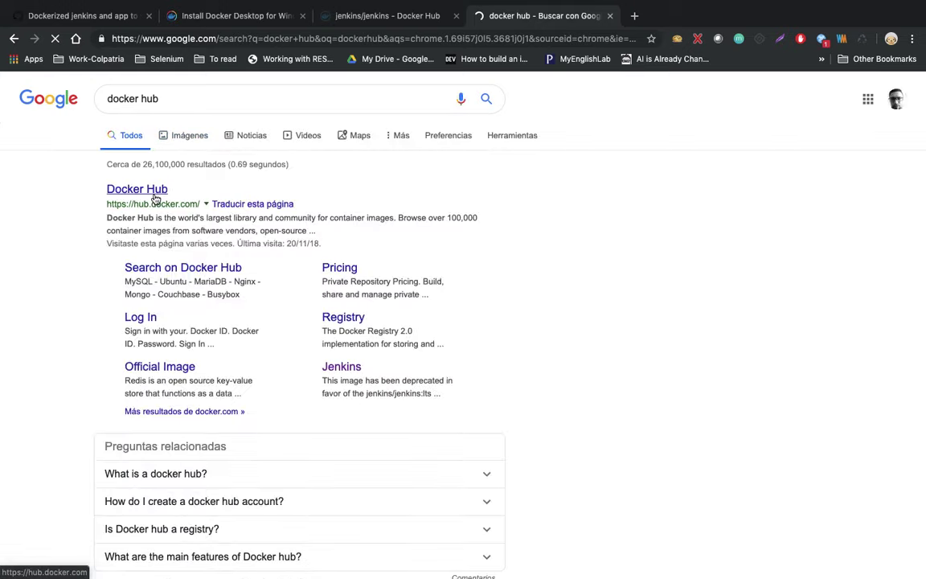
{"action": "left_click", "coordinate": [155, 197]}
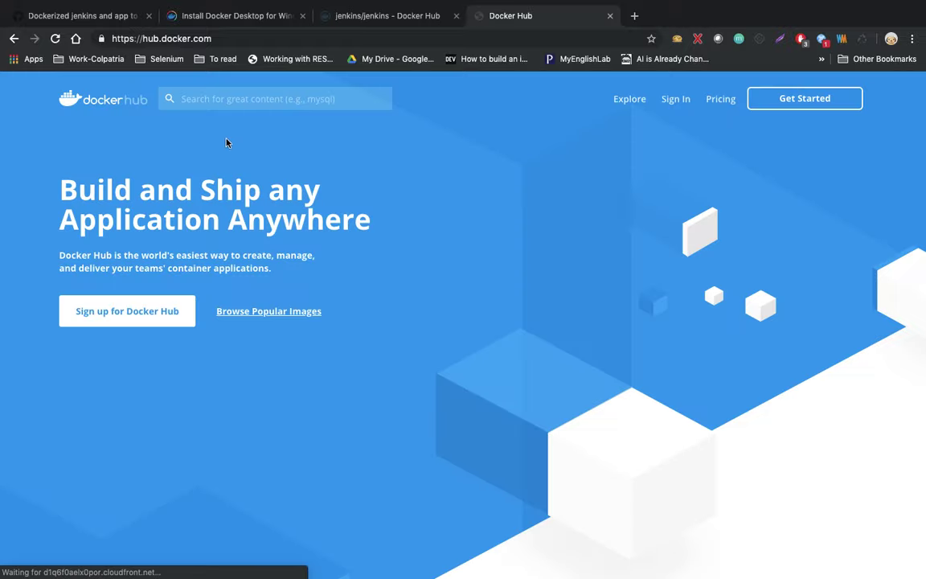
{"action": "left_click", "coordinate": [202, 100]}
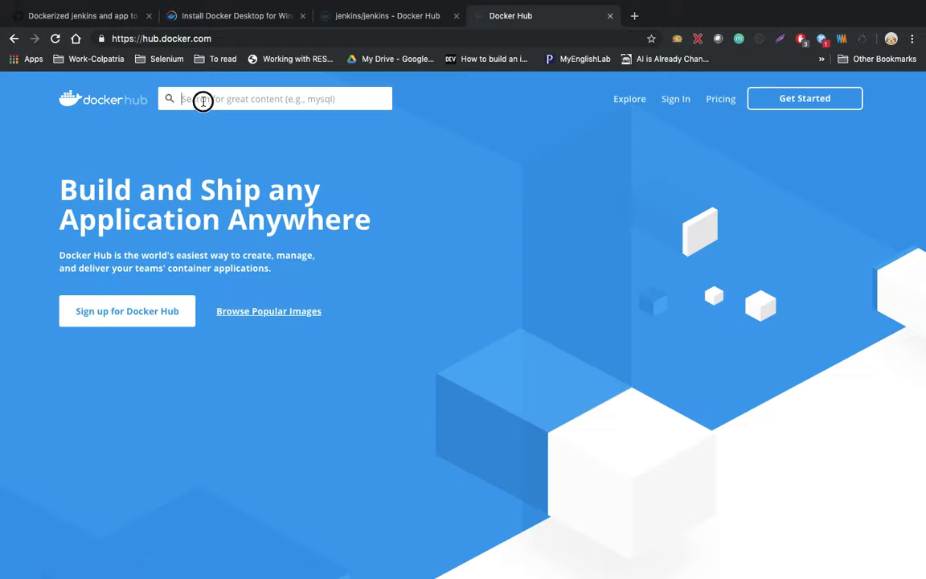
{"action": "type", "text": "jenkins"}
{"action": "key", "text": "Return"}
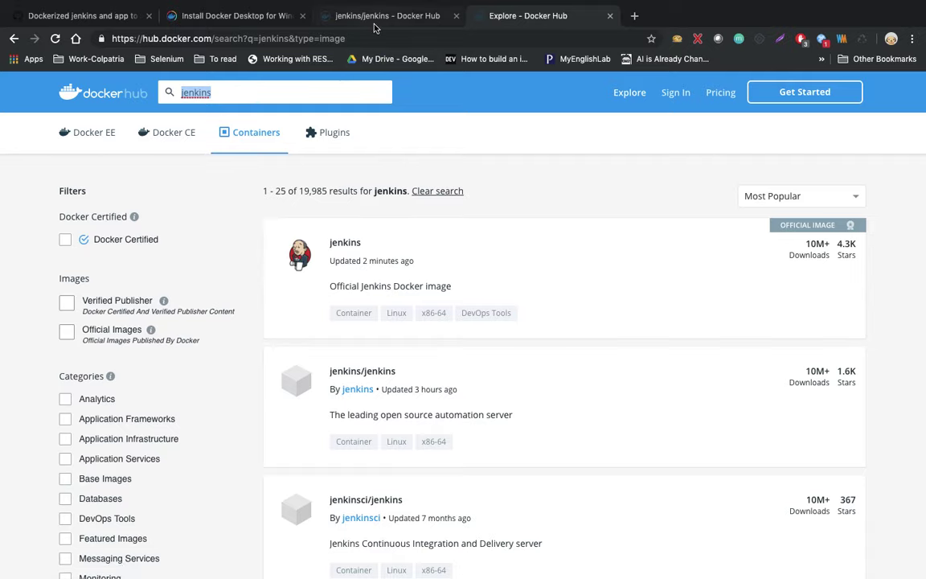
Return to the jenkins/jenkins repository page, then to the gist's docker pull step.
{"action": "left_click", "coordinate": [342, 18]}
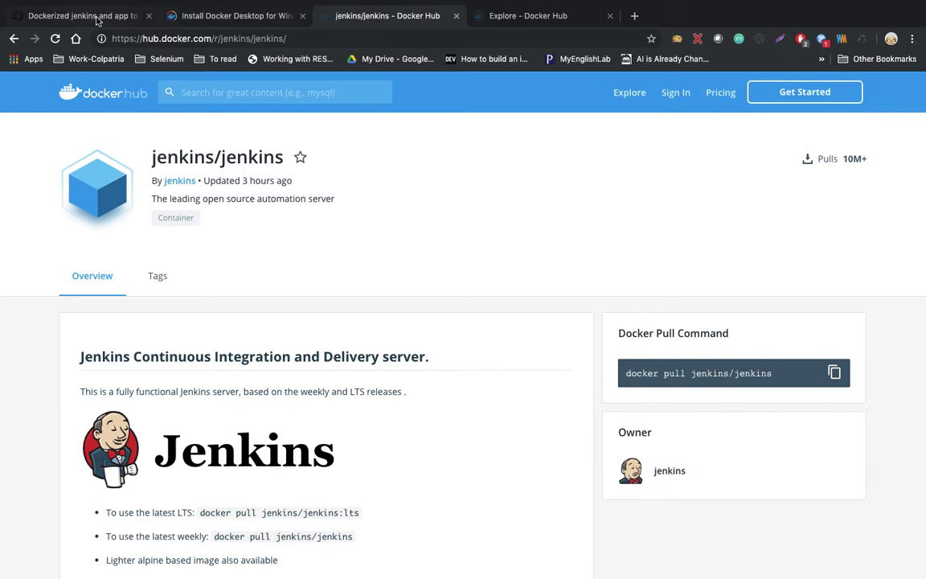
{"action": "left_click", "coordinate": [89, 16]}
{"action": "left_click", "coordinate": [321, 260]}
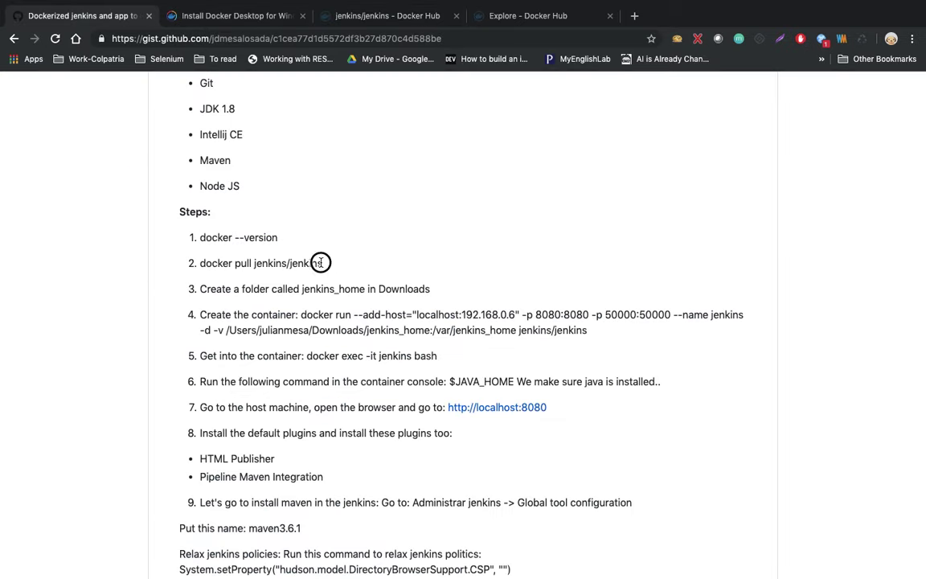
Run 'docker pull jenkins/jenkins' in Terminal, which reports the image is up to date.
{"action": "triple_click", "coordinate": [246, 257]}
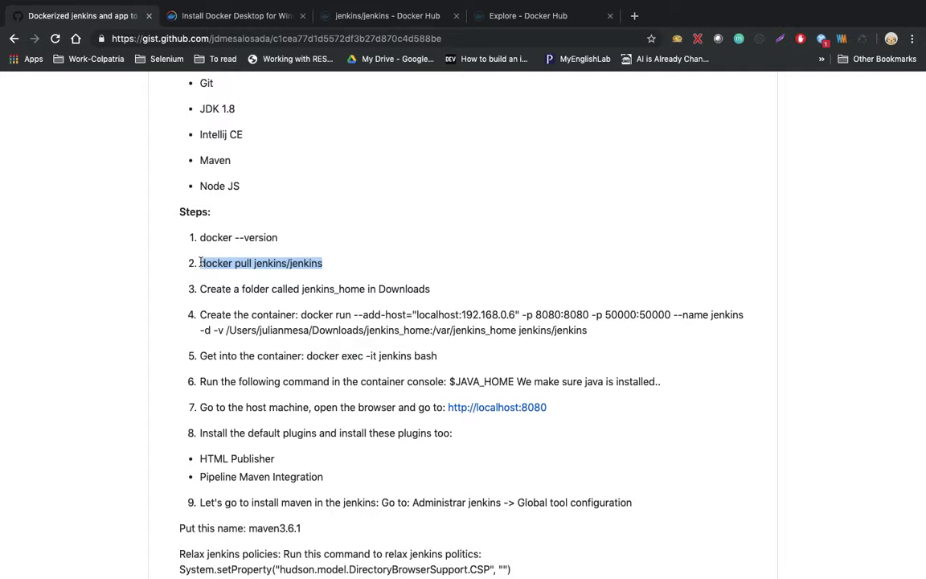
{"action": "key", "text": "super+c"}
{"action": "key", "text": "super+Tab"}
{"action": "left_click", "coordinate": [272, 99]}
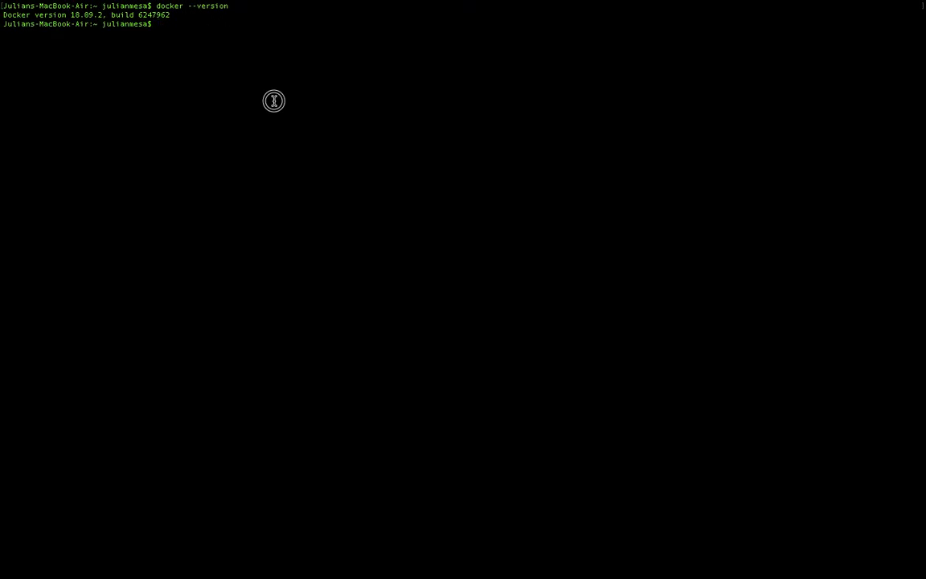
{"action": "key", "text": "super+v"}
{"action": "key", "text": "Return"}
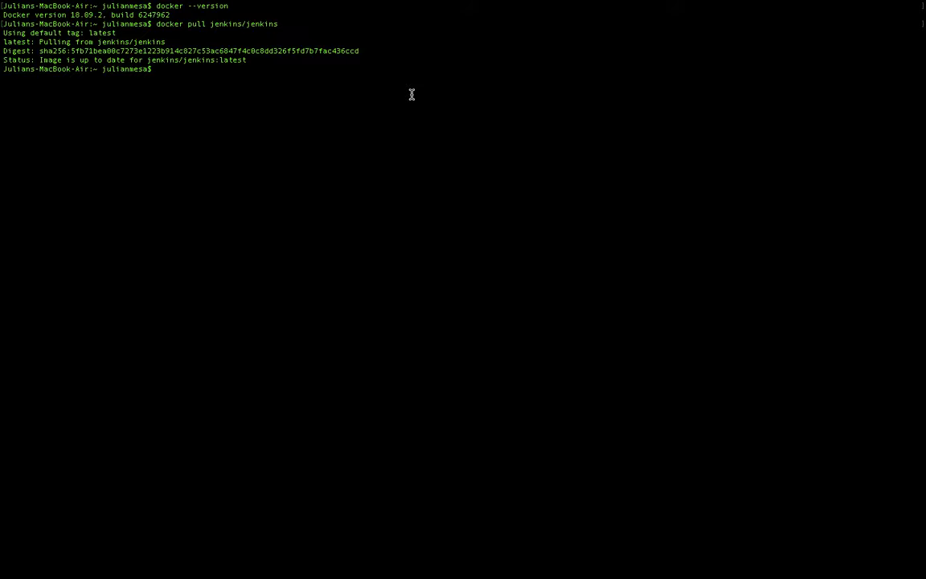
{"action": "key", "text": "ctrl+Left"}
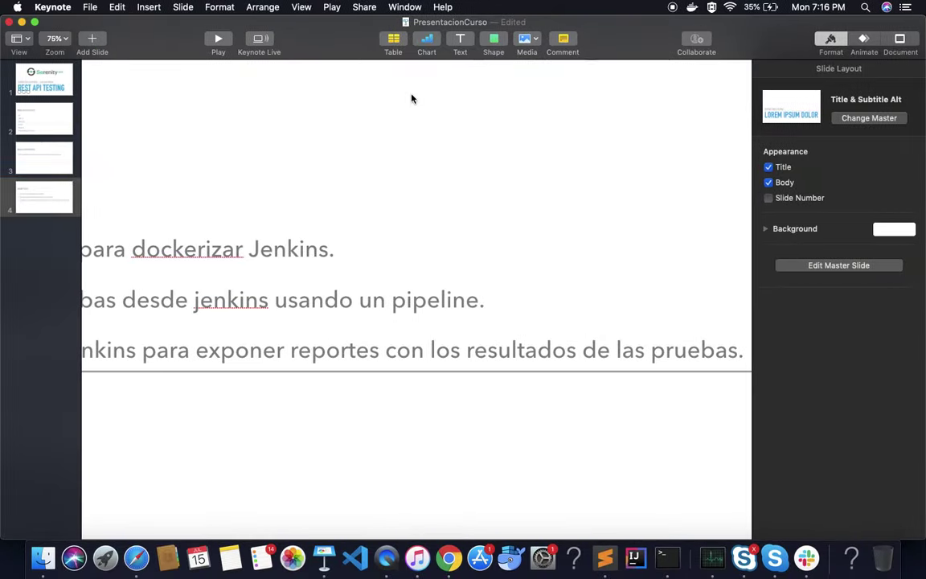
{"action": "key", "text": "ctrl+Right"}
{"action": "key", "text": "ctrl+Right"}
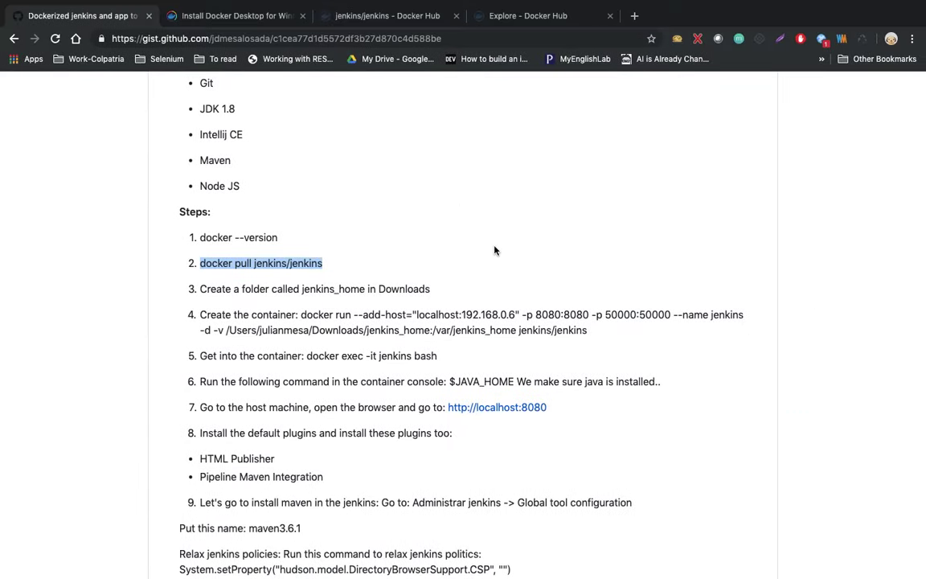
Scroll through the remaining gist setup steps, then return to Terminal.
{"action": "scroll", "coordinate": [436, 248], "scroll_direction": "down", "scroll_amount": 1}
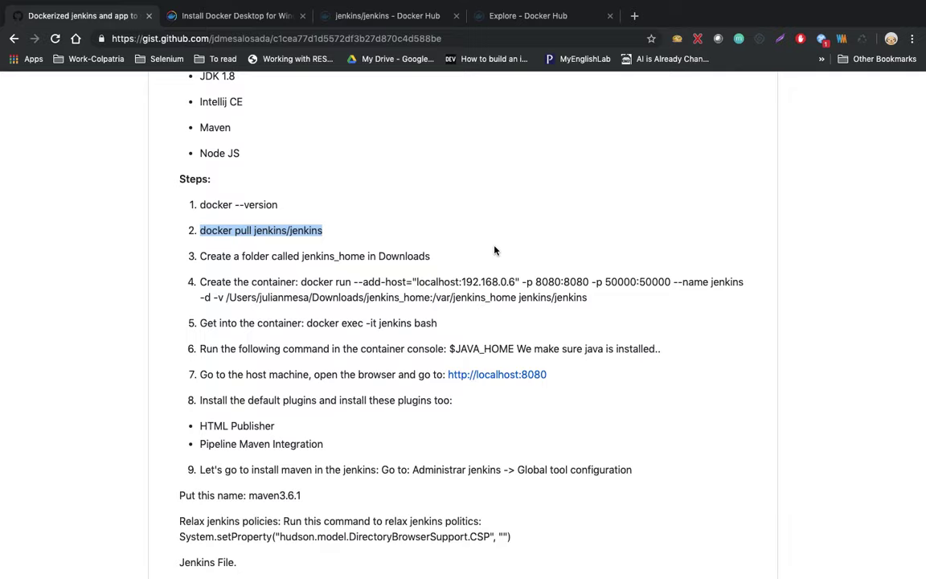
{"action": "key", "text": "super+Tab"}
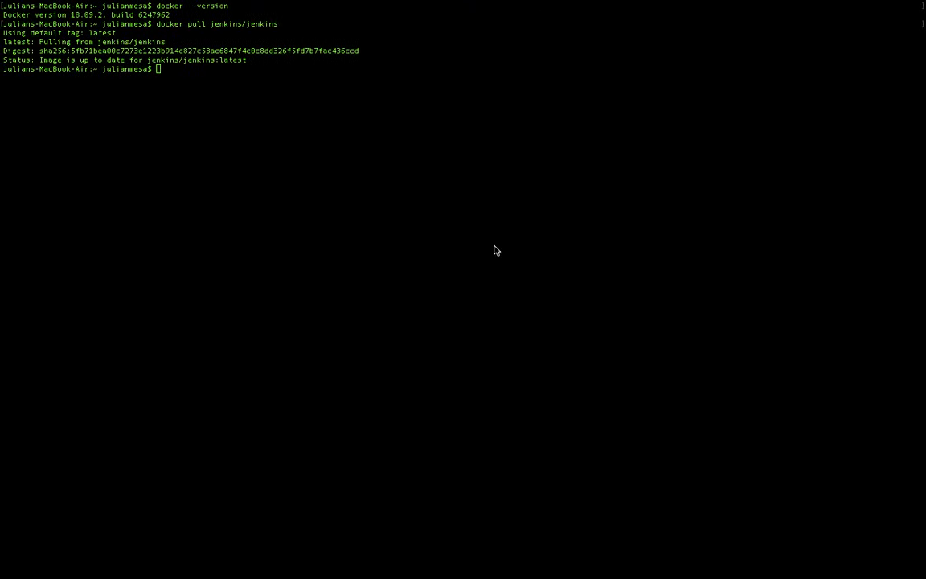
List the home folder, cd into Downloads and list it, spotting the jenkins_home folder.
{"action": "type", "text": "ls"}
{"action": "key", "text": "Return"}
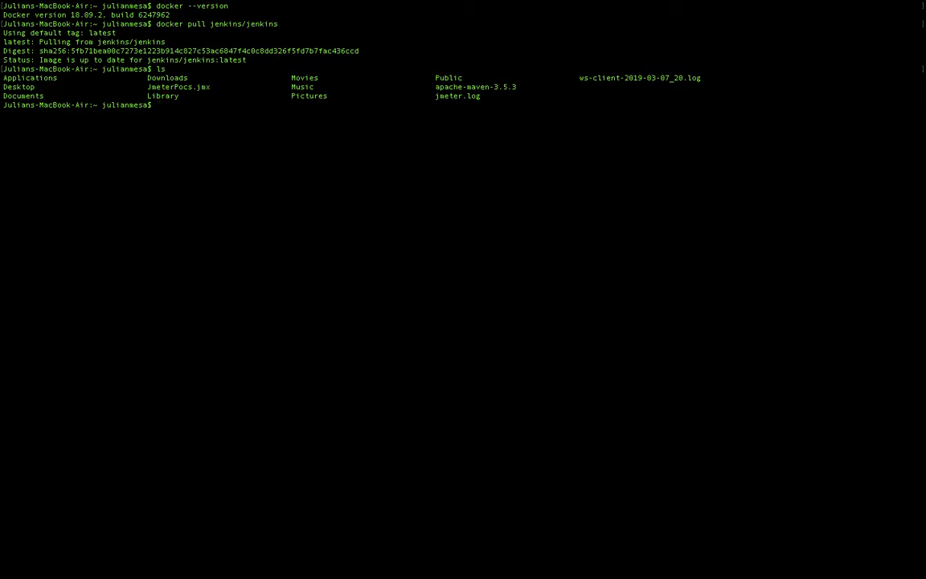
{"action": "type", "text": "cd D"}
{"action": "key", "text": "Tab"}
{"action": "key", "text": "Return"}
{"action": "type", "text": "l"}
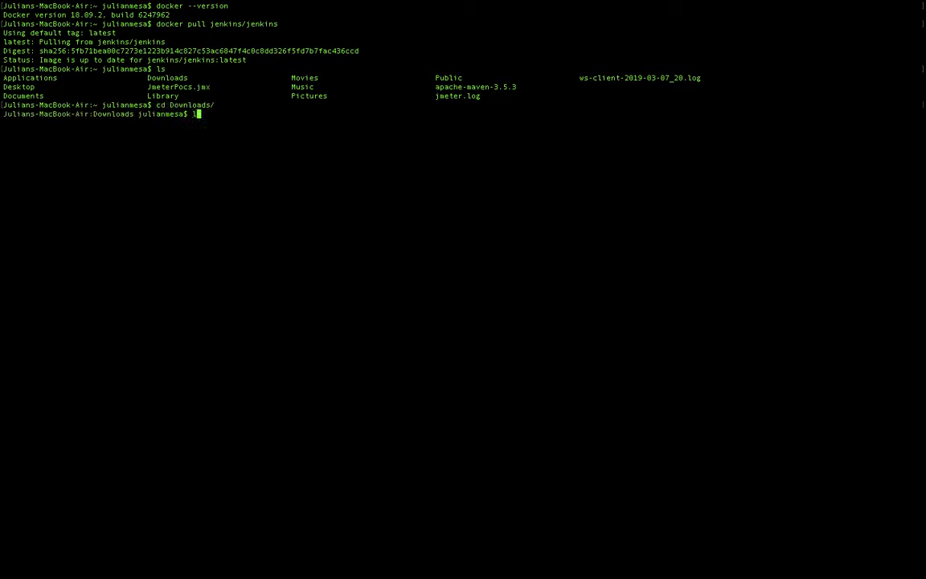
{"action": "type", "text": "s"}
{"action": "key", "text": "Return"}
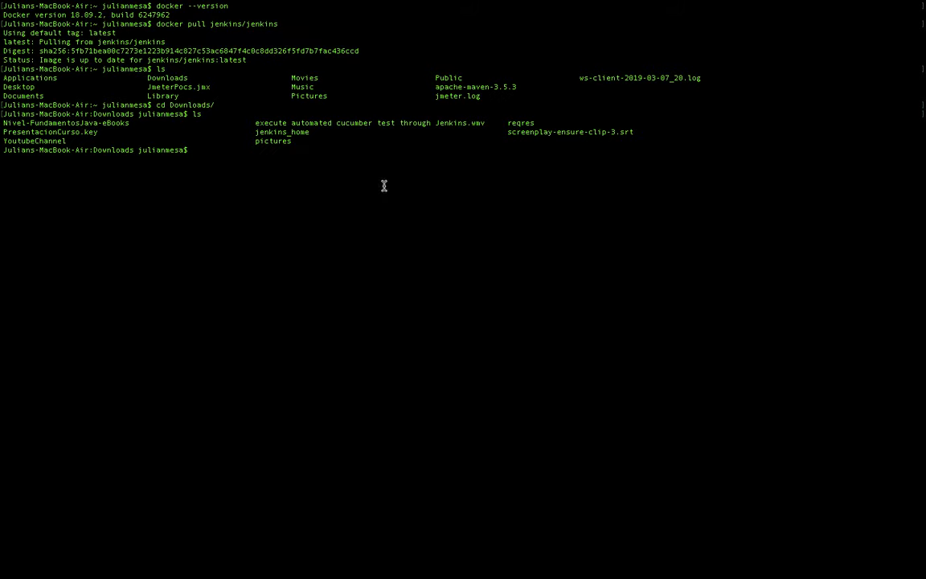
{"action": "double_click", "coordinate": [290, 132]}
{"action": "left_click", "coordinate": [278, 155]}
In the gist, highlight step 3's folder name and select the step-4 docker run command.
{"action": "key", "text": "super+Tab"}
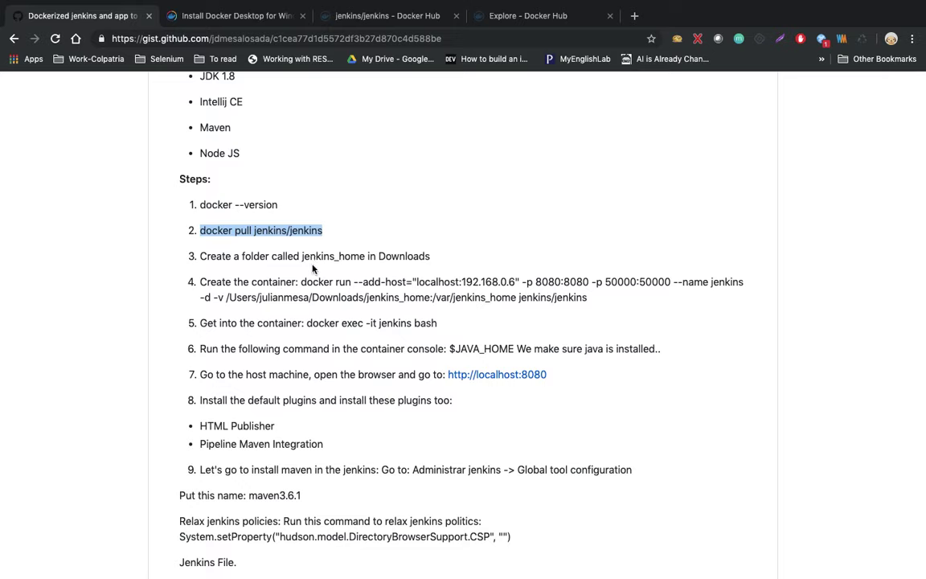
{"action": "left_click_drag", "start_coordinate": [365, 255], "coordinate": [323, 256]}
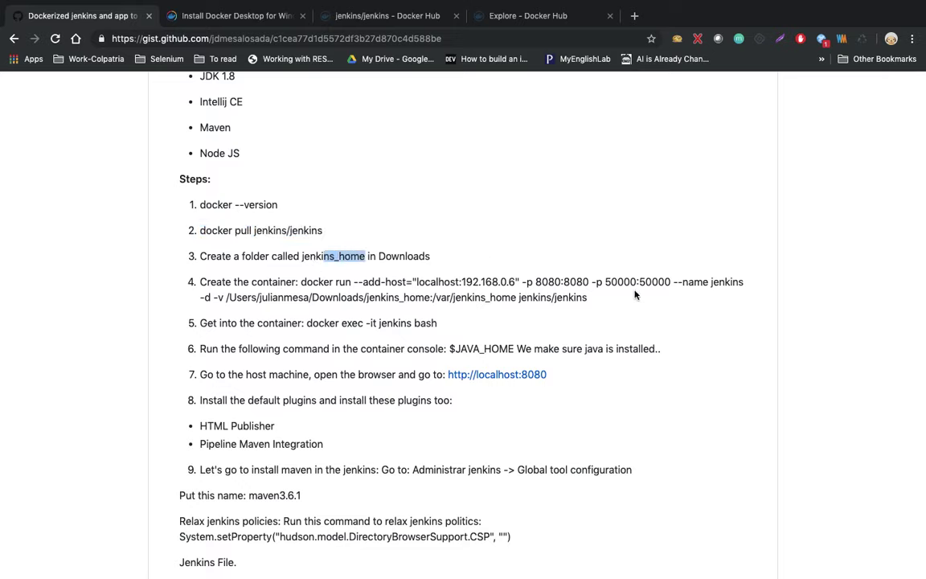
{"action": "left_click_drag", "start_coordinate": [591, 297], "coordinate": [302, 282]}
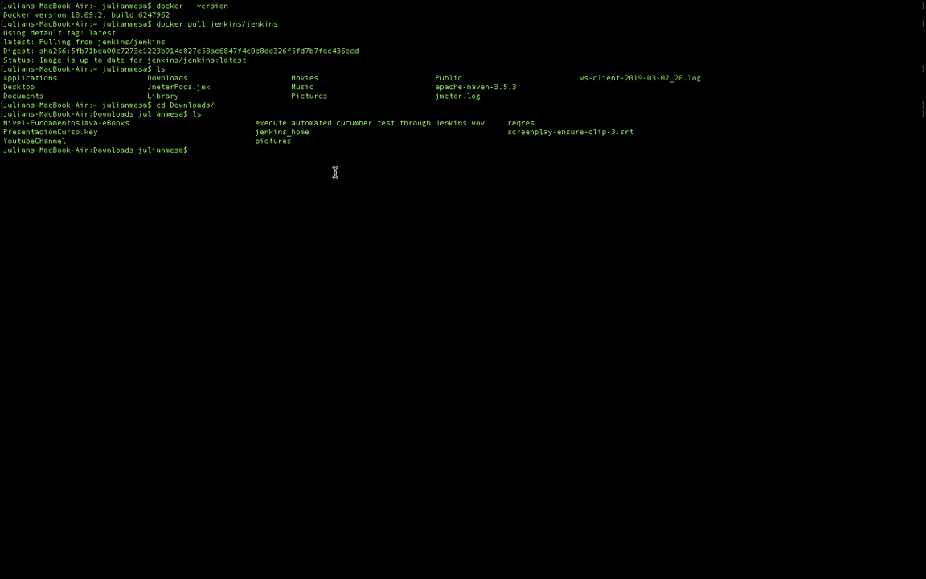
Paste the docker run command at the prompt and open a second Homebrew terminal tab.
{"action": "key", "text": "super+v"}
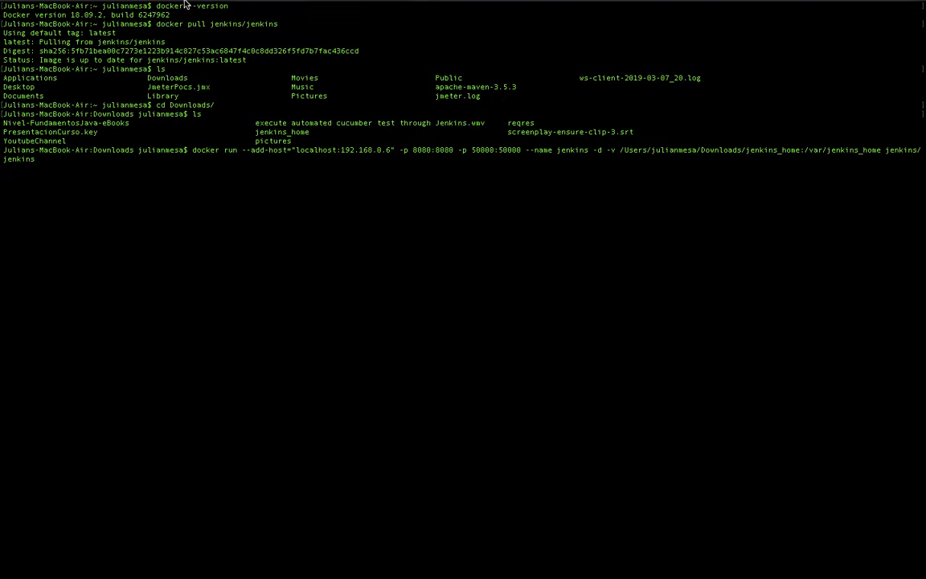
{"action": "left_click", "coordinate": [89, 8]}
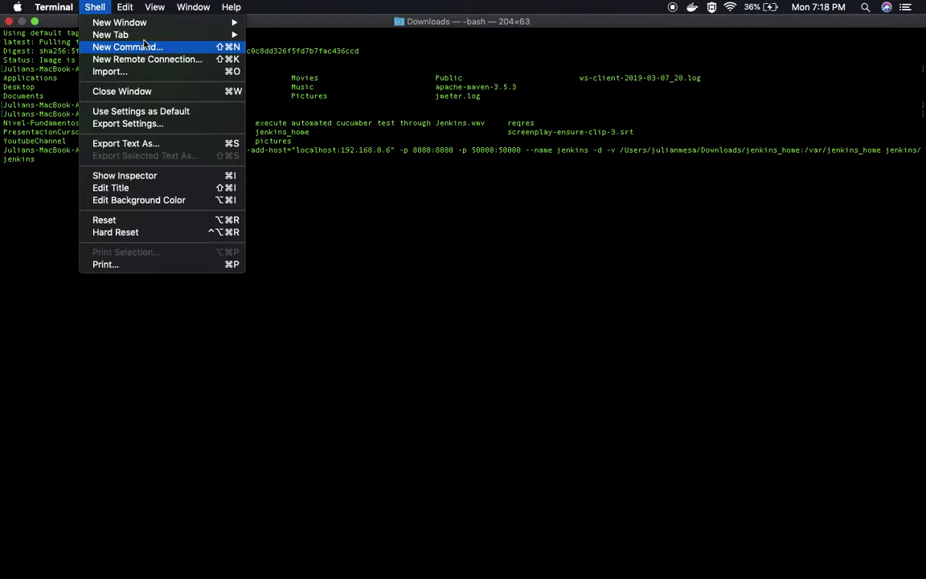
{"action": "mouse_move", "coordinate": [221, 36]}
{"action": "left_click", "coordinate": [306, 91]}
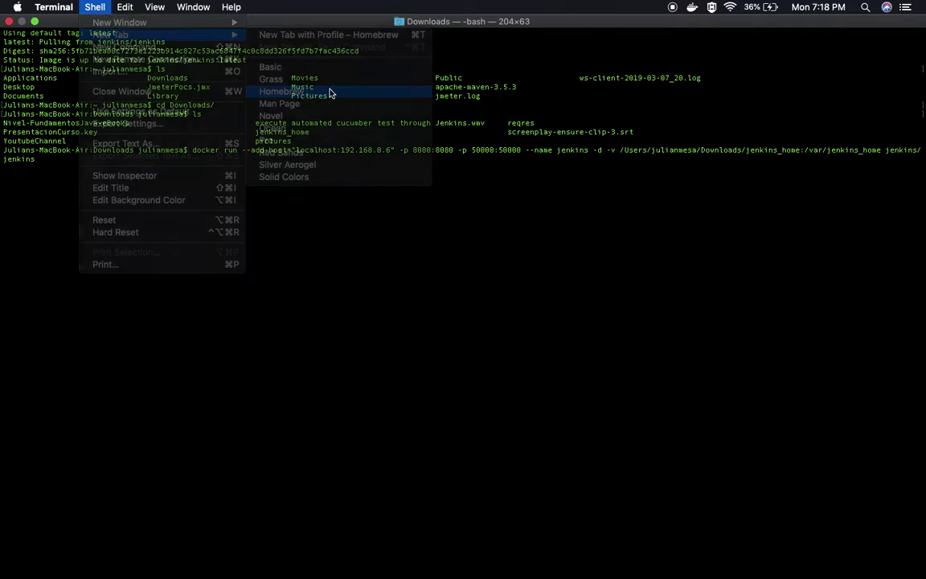
Run ifconfig and pick out the machine's IP address 192.168.0.10 under en0.
{"action": "type", "text": "ifconfig"}
{"action": "key", "text": "Return"}
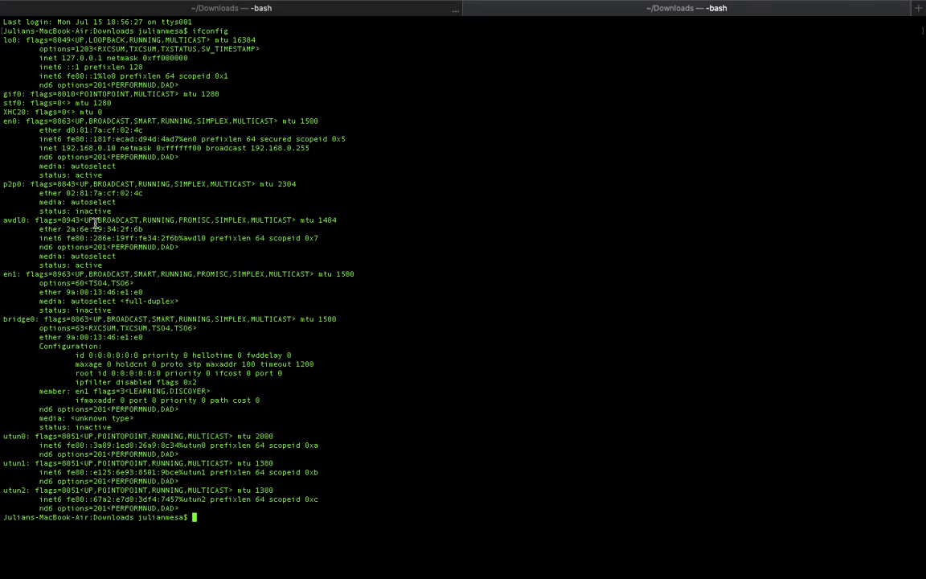
{"action": "left_click_drag", "start_coordinate": [62, 148], "coordinate": [115, 146]}
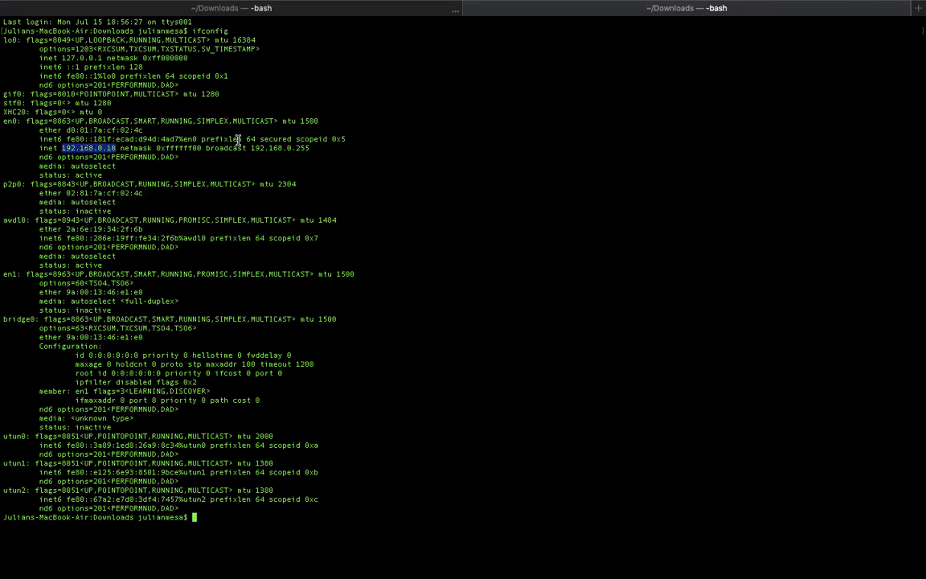
{"action": "left_click", "coordinate": [229, 15]}
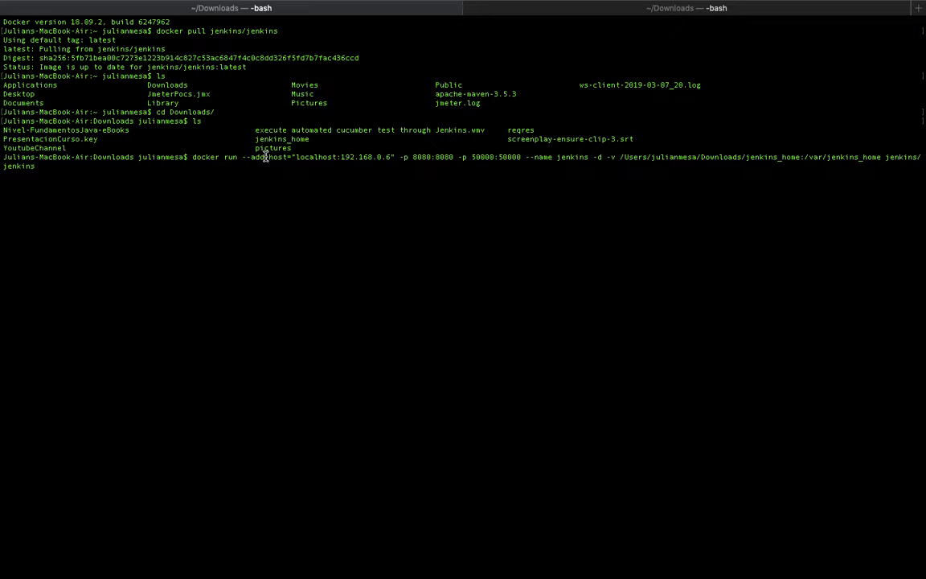
{"action": "left_click_drag", "start_coordinate": [248, 157], "coordinate": [291, 156]}
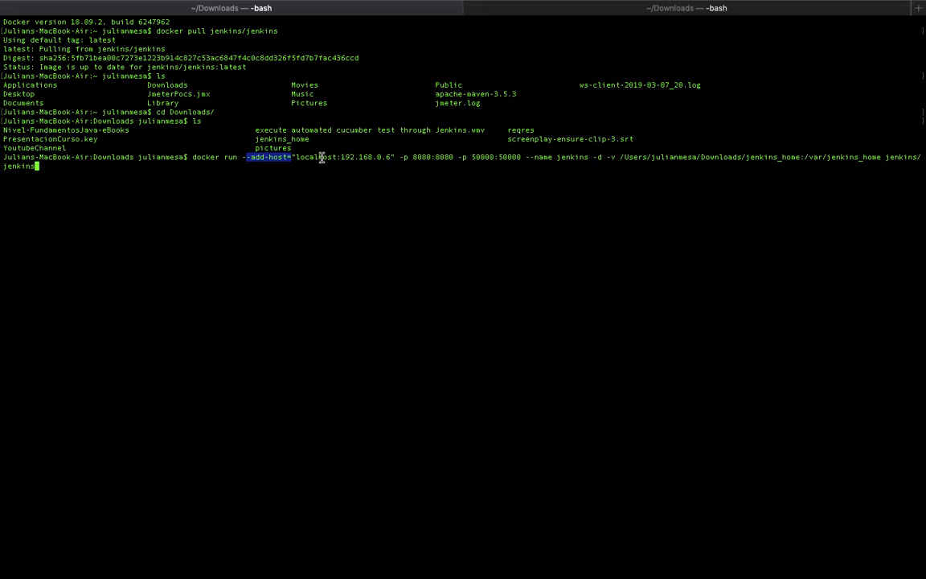
{"action": "left_click_drag", "start_coordinate": [341, 157], "coordinate": [392, 157]}
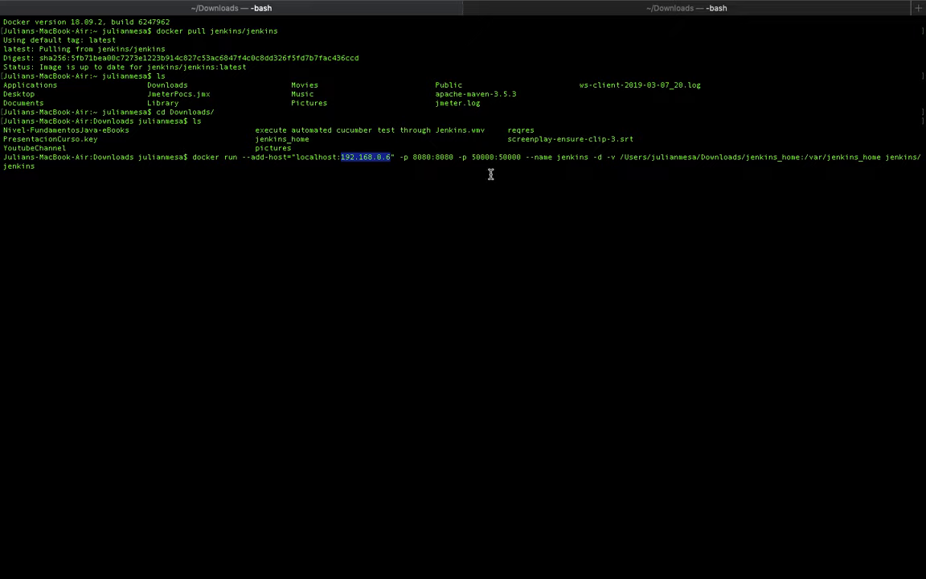
{"action": "double_click", "coordinate": [419, 157]}
{"action": "double_click", "coordinate": [444, 158]}
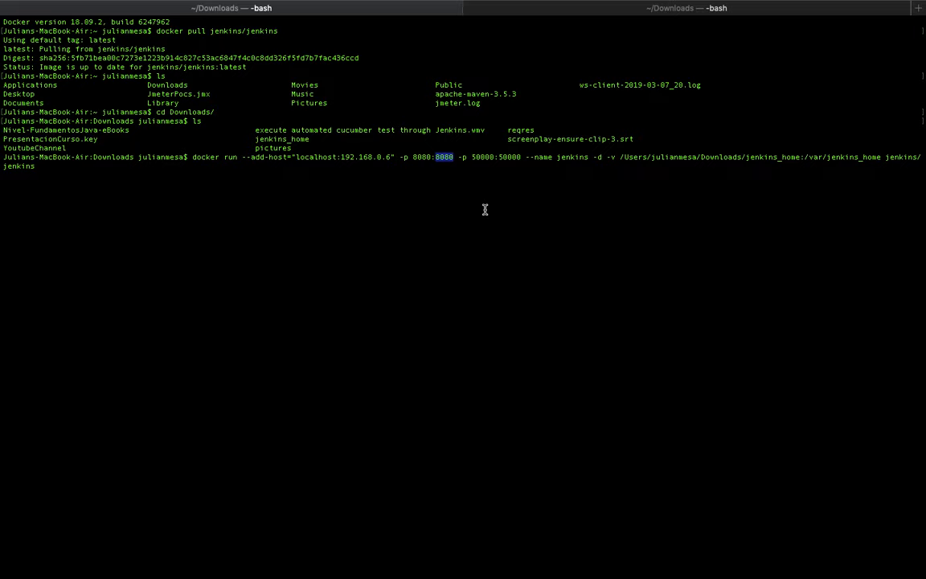
{"action": "double_click", "coordinate": [422, 157]}
{"action": "double_click", "coordinate": [443, 157]}
{"action": "double_click", "coordinate": [482, 157]}
{"action": "left_click", "coordinate": [512, 175]}
Check the host volume path in the docker run command, then clear the screen and print the current folder.
{"action": "left_click", "coordinate": [622, 157]}
{"action": "left_click_drag", "start_coordinate": [621, 157], "coordinate": [801, 155]}
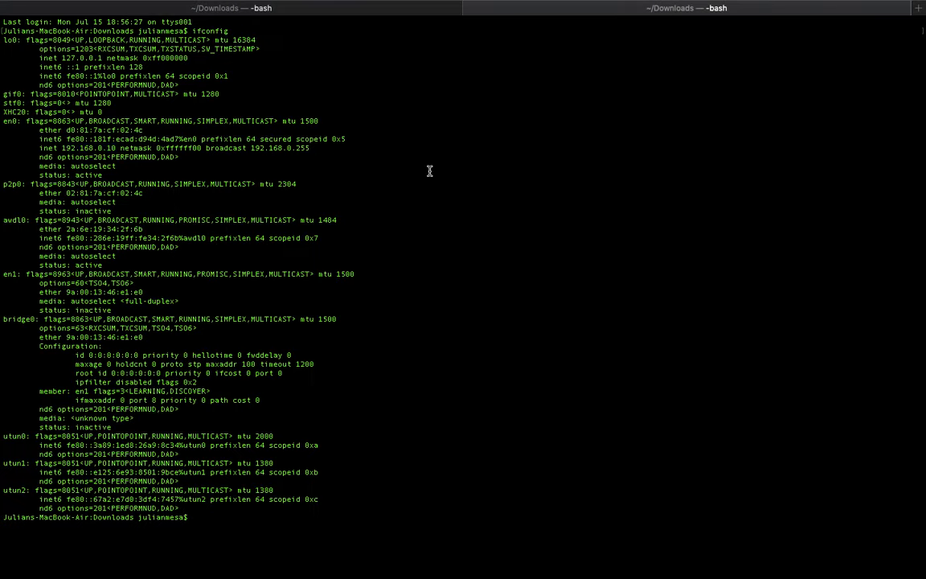
{"action": "type", "text": "clear"}
{"action": "key", "text": "Return"}
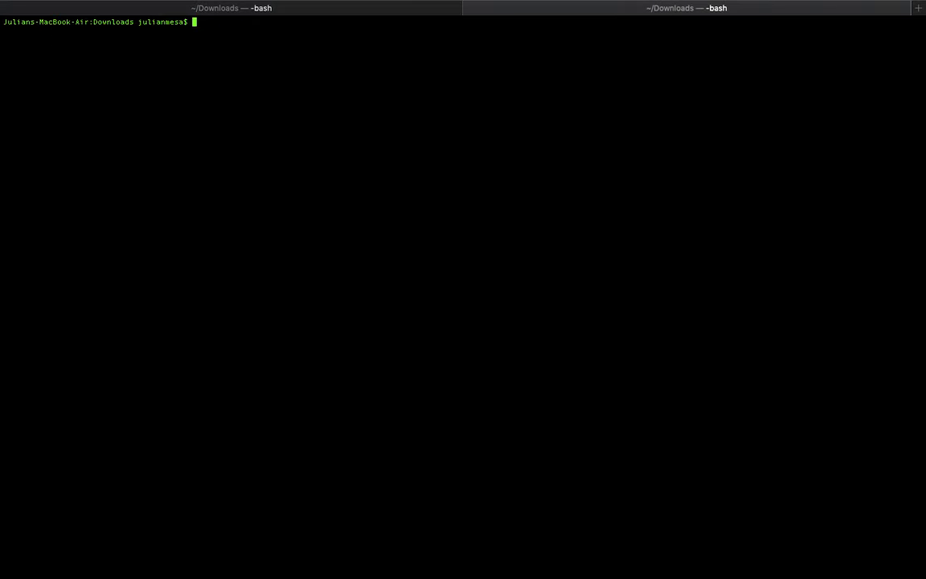
{"action": "type", "text": "pwd"}
{"action": "key", "text": "Return"}
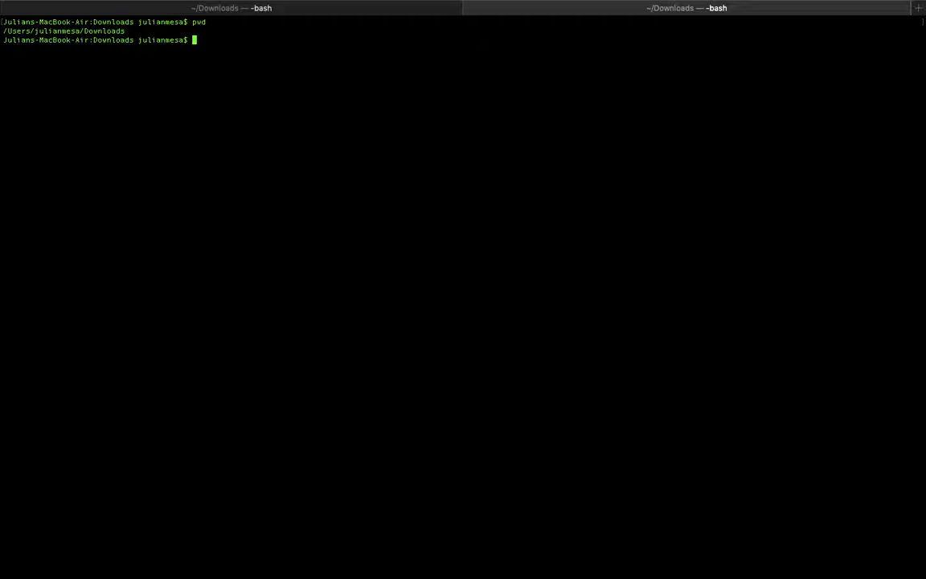
Change into the jenkins_home folder and confirm its full path with pwd.
{"action": "type", "text": "cd je"}
{"action": "key", "text": "Tab"}
{"action": "key", "text": "Return"}
{"action": "type", "text": "pwd"}
{"action": "key", "text": "Return"}
{"action": "left_click_drag", "start_coordinate": [183, 58], "coordinate": [4, 58]}
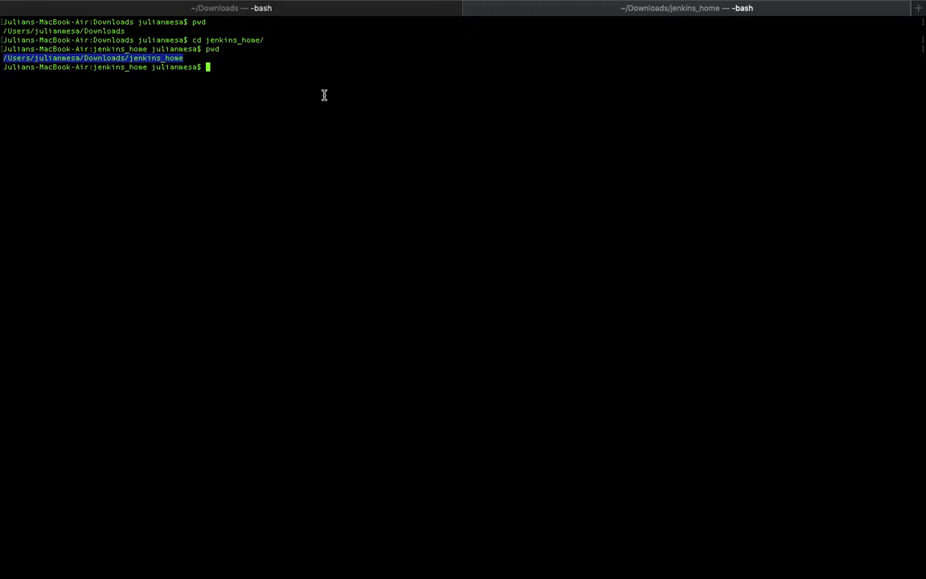
Check the container path and image name in the docker run command, then go to the gist in Chrome.
{"action": "left_click", "coordinate": [269, 11]}
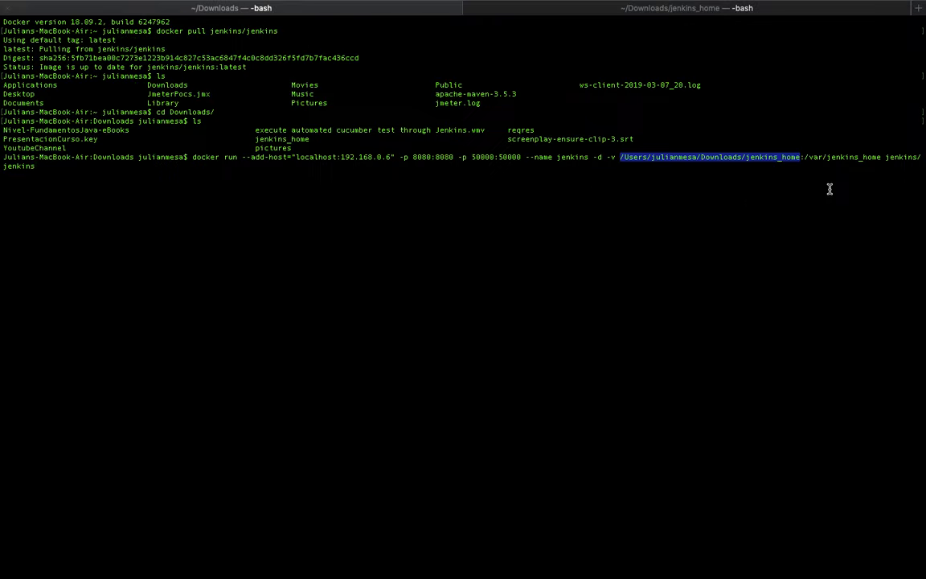
{"action": "left_click_drag", "start_coordinate": [806, 157], "coordinate": [829, 170]}
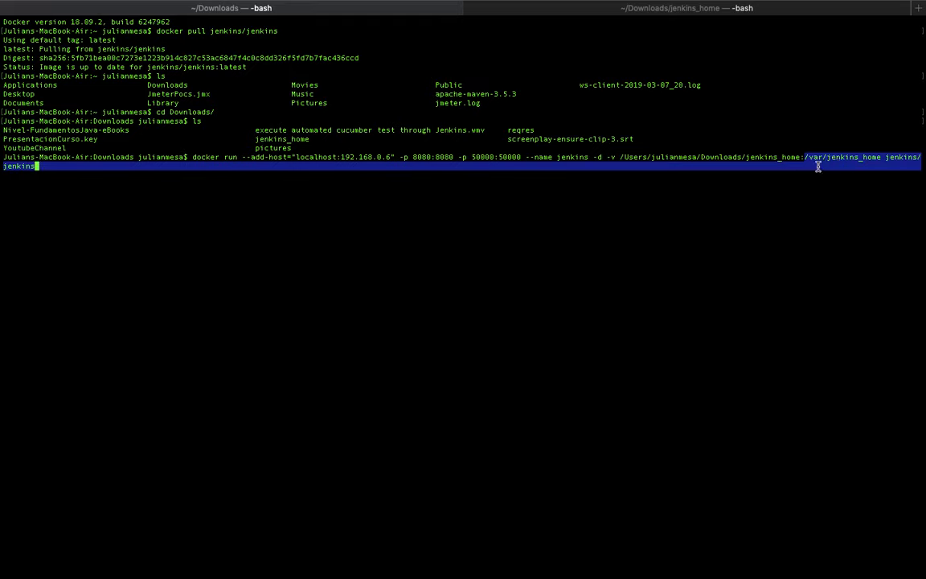
{"action": "left_click", "coordinate": [105, 171]}
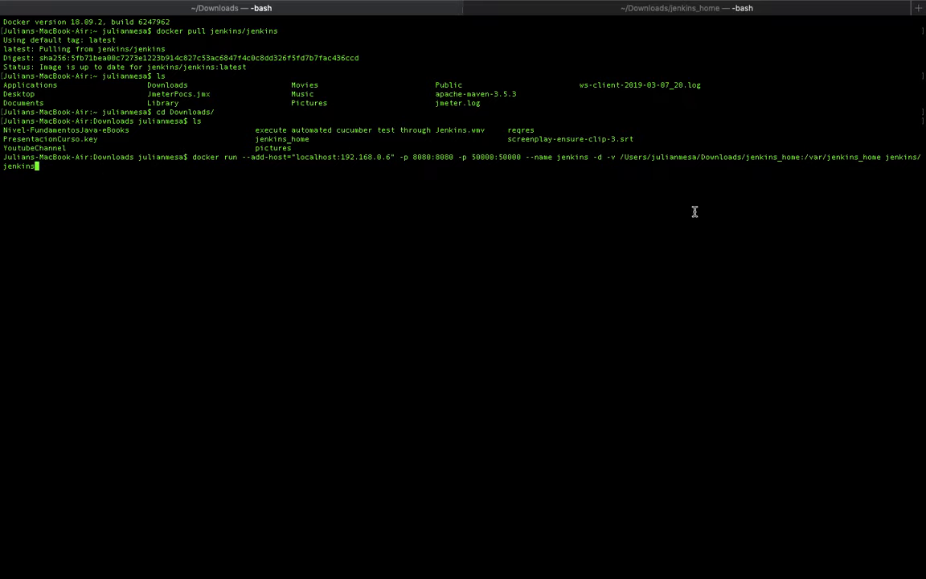
{"action": "key", "text": "ctrl+Right"}
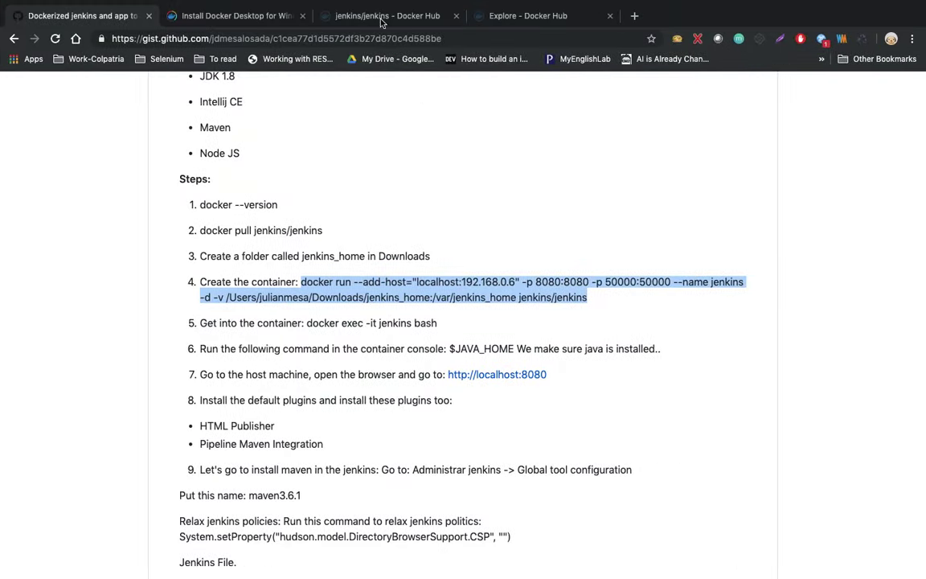
Open the jenkins/jenkins Docker Hub page, minimizing Keynote to bring that browser window forward.
{"action": "left_click", "coordinate": [337, 16]}
{"action": "key", "text": "ctrl+Left"}
{"action": "key", "text": "ctrl+Left"}
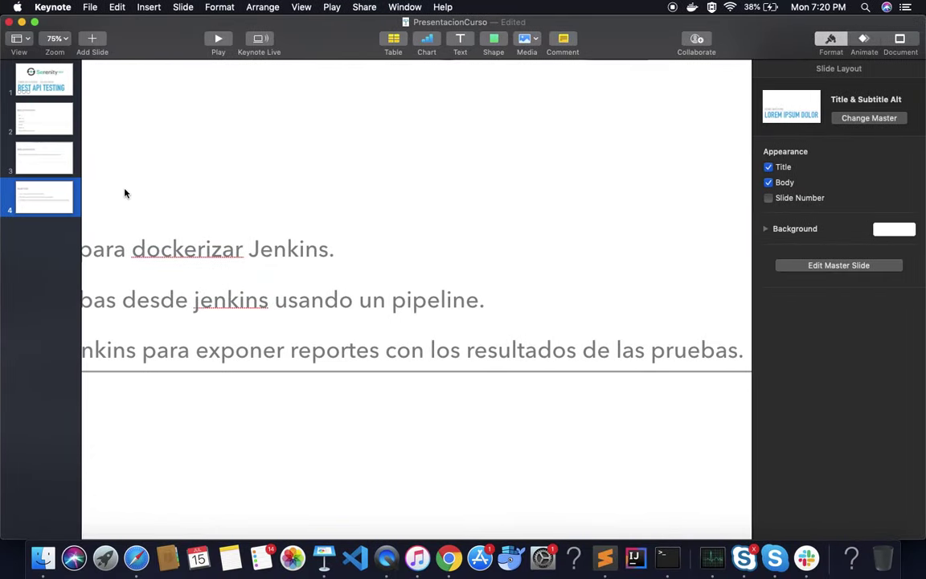
{"action": "left_click", "coordinate": [21, 22]}
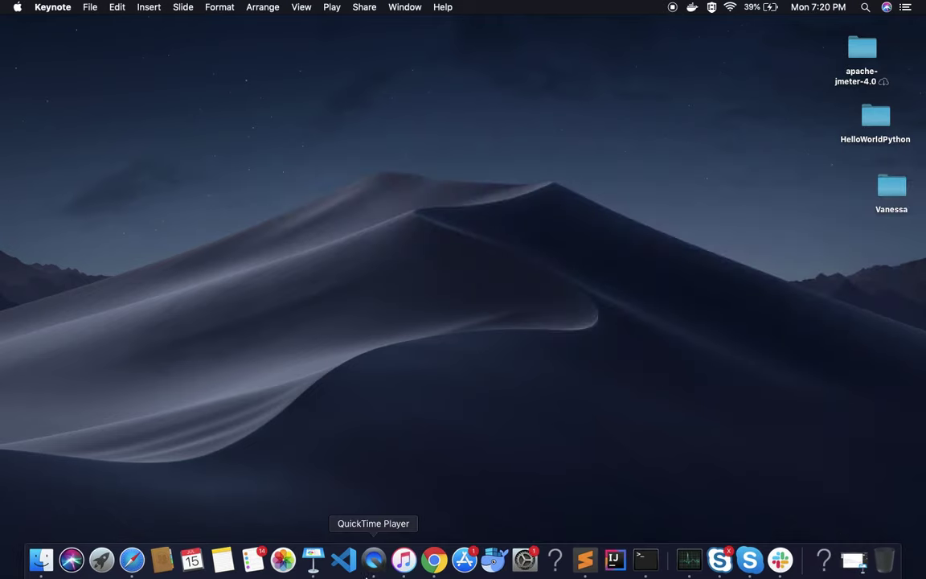
{"action": "left_click", "coordinate": [374, 560]}
{"action": "left_click", "coordinate": [673, 8]}
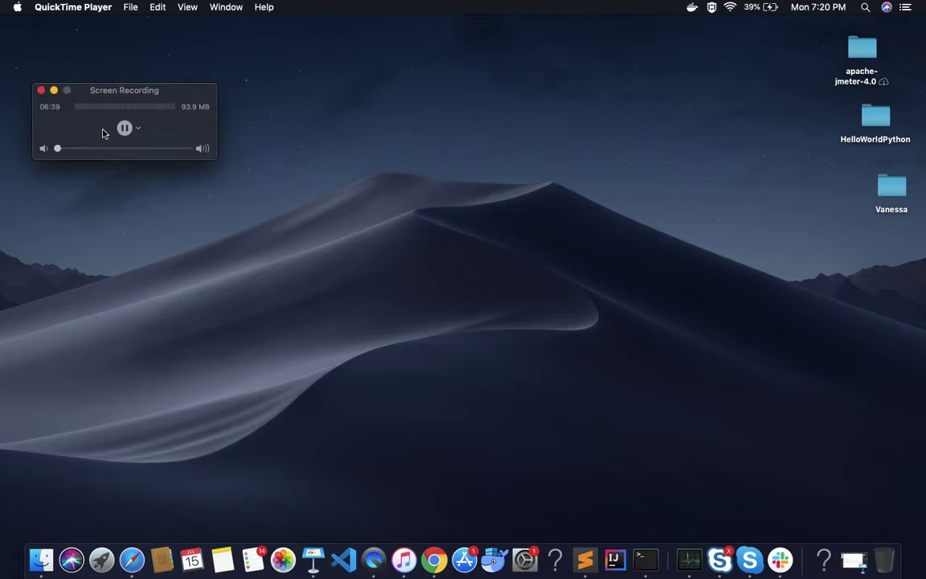
{"action": "left_click", "coordinate": [434, 558]}
Follow the image's documentation link and read the README's Usage section on docker run.
{"action": "scroll", "coordinate": [471, 378], "scroll_direction": "down", "scroll_amount": 2}
{"action": "scroll", "coordinate": [470, 378], "scroll_direction": "down", "scroll_amount": 2}
{"action": "scroll", "coordinate": [470, 378], "scroll_direction": "up", "scroll_amount": 2}
{"action": "scroll", "coordinate": [470, 377], "scroll_direction": "up", "scroll_amount": 2}
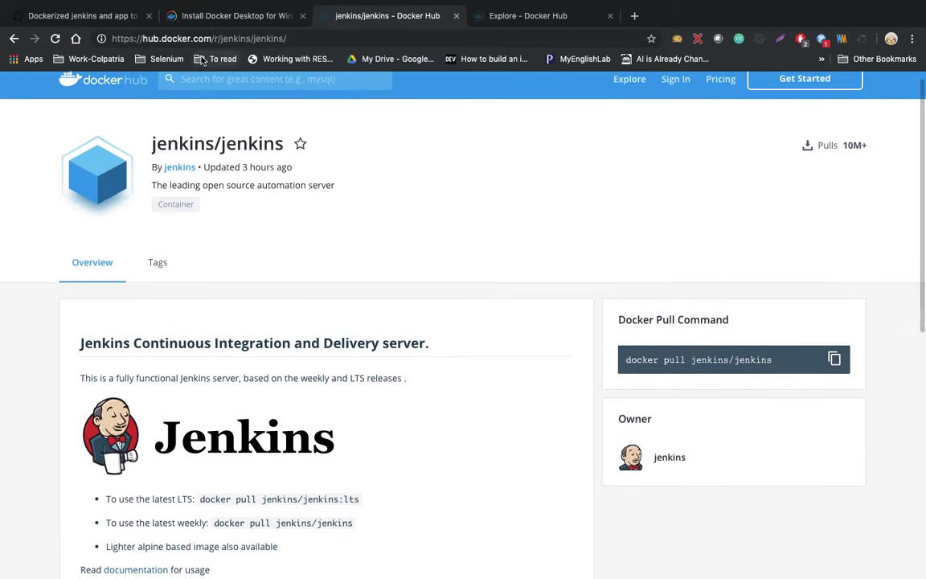
{"action": "scroll", "coordinate": [428, 250], "scroll_direction": "down", "scroll_amount": 1}
{"action": "scroll", "coordinate": [429, 249], "scroll_direction": "down", "scroll_amount": 3}
{"action": "scroll", "coordinate": [427, 249], "scroll_direction": "down", "scroll_amount": 1}
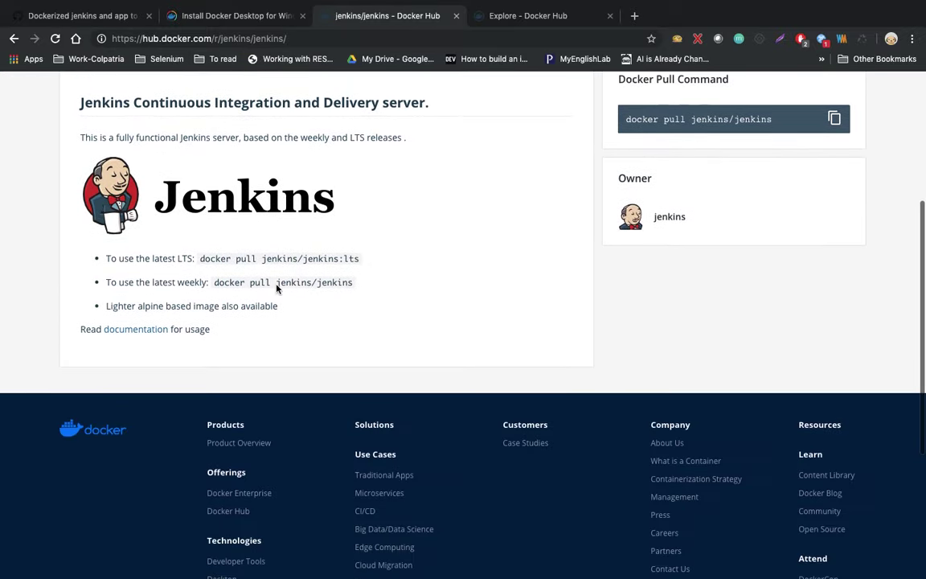
{"action": "left_click", "coordinate": [142, 332]}
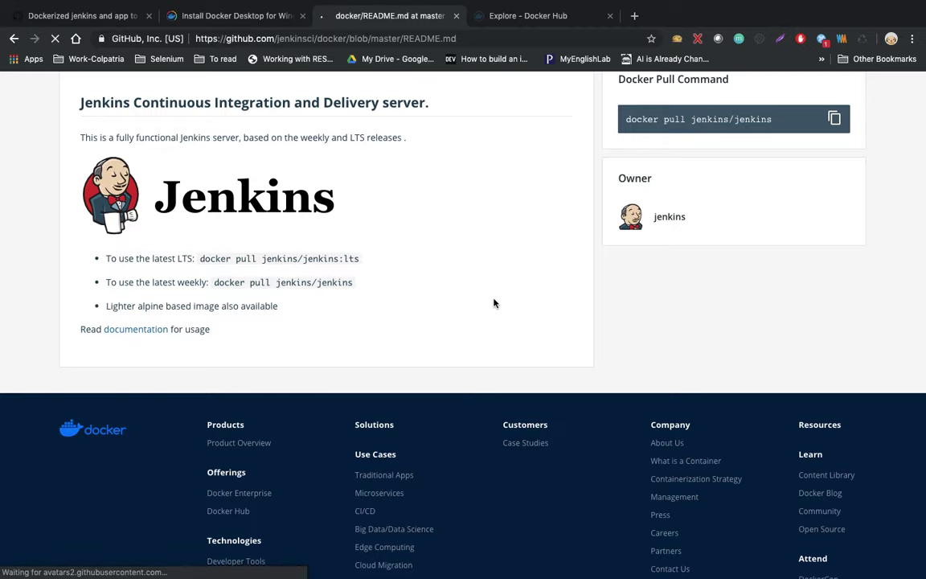
{"action": "scroll", "coordinate": [503, 366], "scroll_direction": "down", "scroll_amount": 3}
{"action": "scroll", "coordinate": [498, 353], "scroll_direction": "down", "scroll_amount": 8}
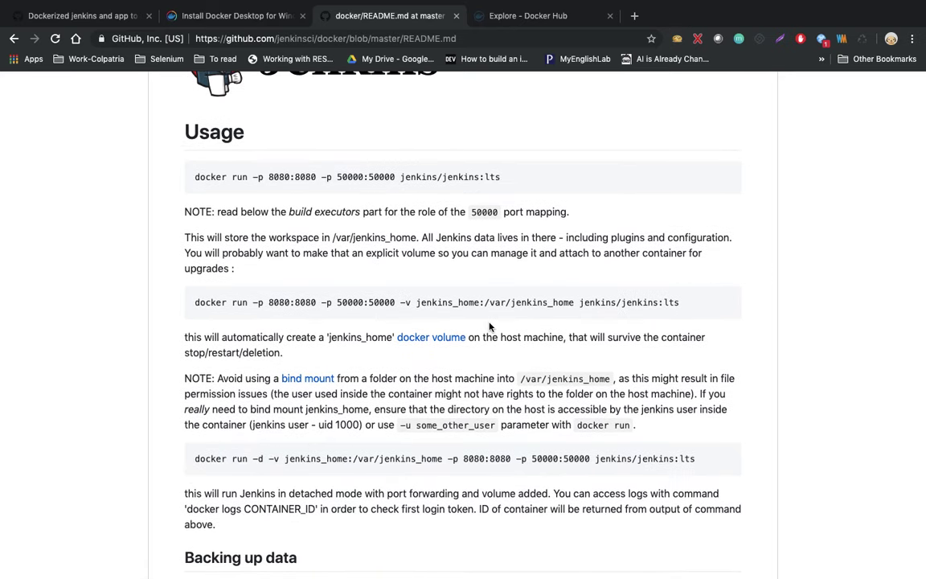
{"action": "scroll", "coordinate": [490, 327], "scroll_direction": "down", "scroll_amount": 5}
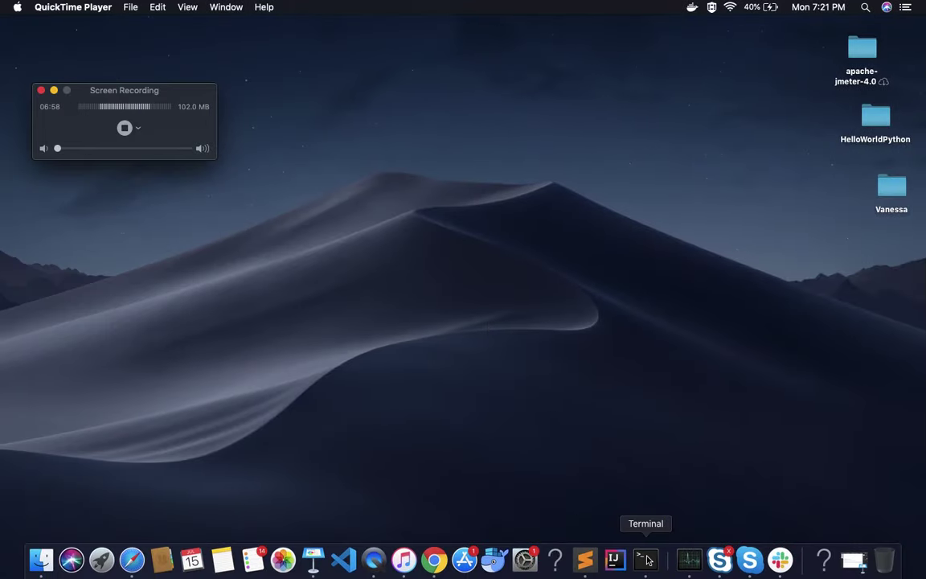
Try the docker run command, list containers, and force-remove the conflicting old jenkins container.
{"action": "left_click", "coordinate": [648, 560]}
{"action": "key", "text": "Return"}
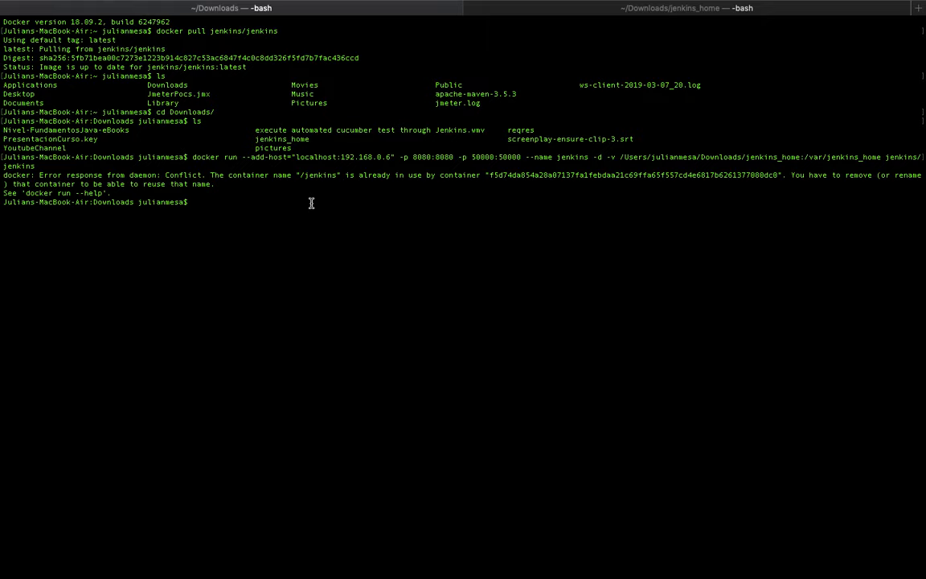
{"action": "type", "text": "dock"}
{"action": "type", "text": "er container ls"}
{"action": "key", "text": "Return"}
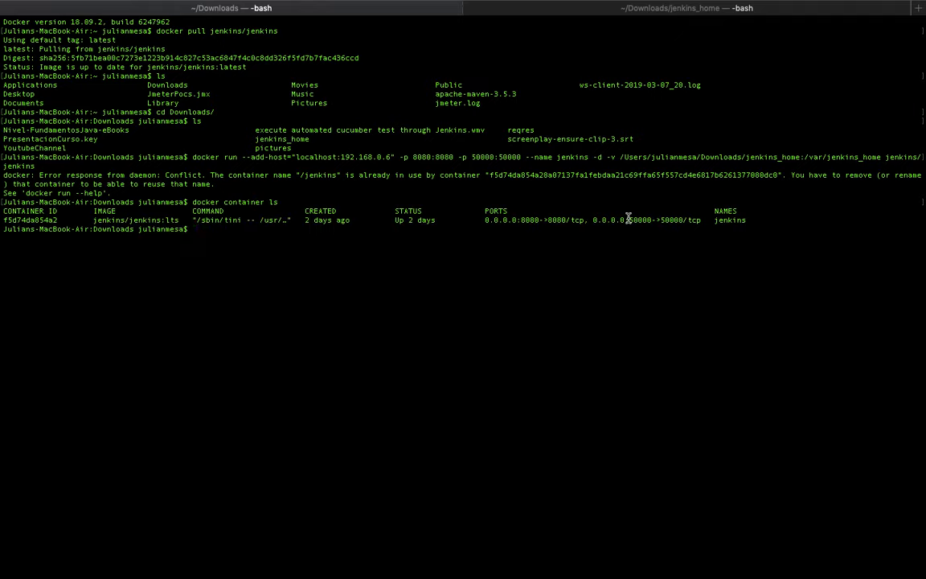
{"action": "type", "text": "docker rm -f"}
{"action": "type", "text": "jenkins"}
{"action": "key", "text": "Return"}
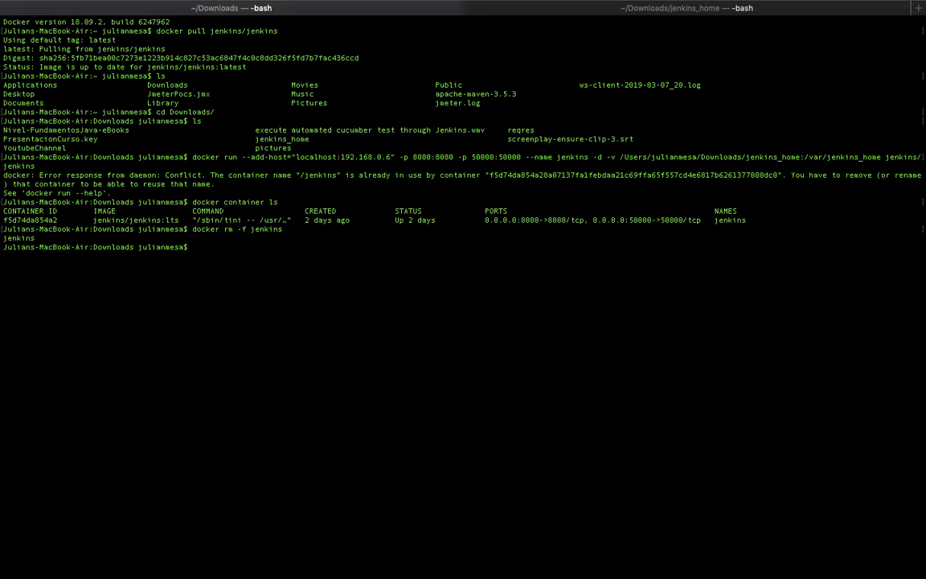
Re-run the docker run command to start a fresh jenkins container.
{"action": "type", "text": "clea"}
{"action": "key", "text": "BackSpace"}
{"action": "key", "text": "BackSpace"}
{"action": "key", "text": "Up"}
{"action": "key", "text": "Up"}
{"action": "key", "text": "Return"}
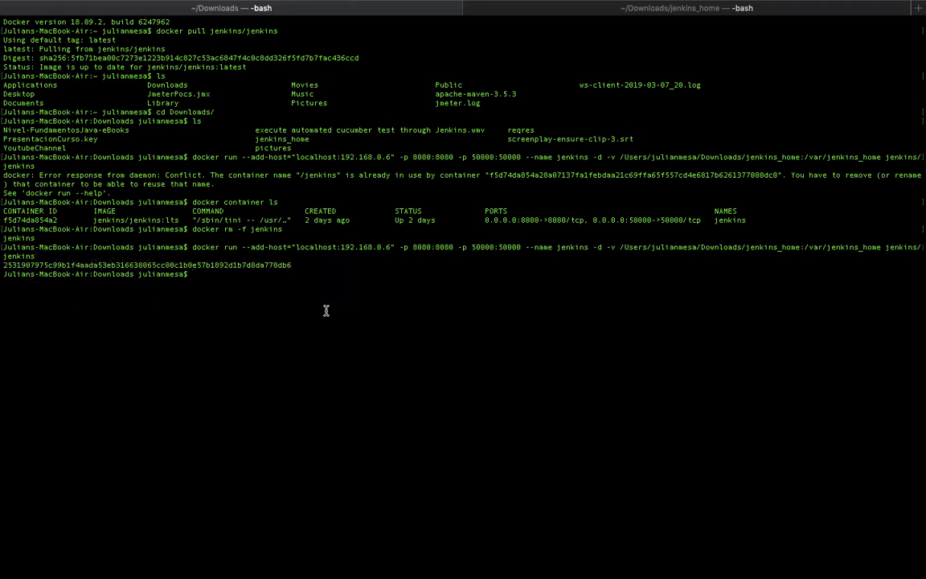
{"action": "double_click", "coordinate": [118, 266]}
{"action": "left_click", "coordinate": [250, 286]}
Stream the new container's startup output with docker logs -f jenkins.
{"action": "type", "text": "docker logs -f j"}
{"action": "type", "text": "enk"}
{"action": "type", "text": "ins"}
{"action": "key", "text": "Return"}
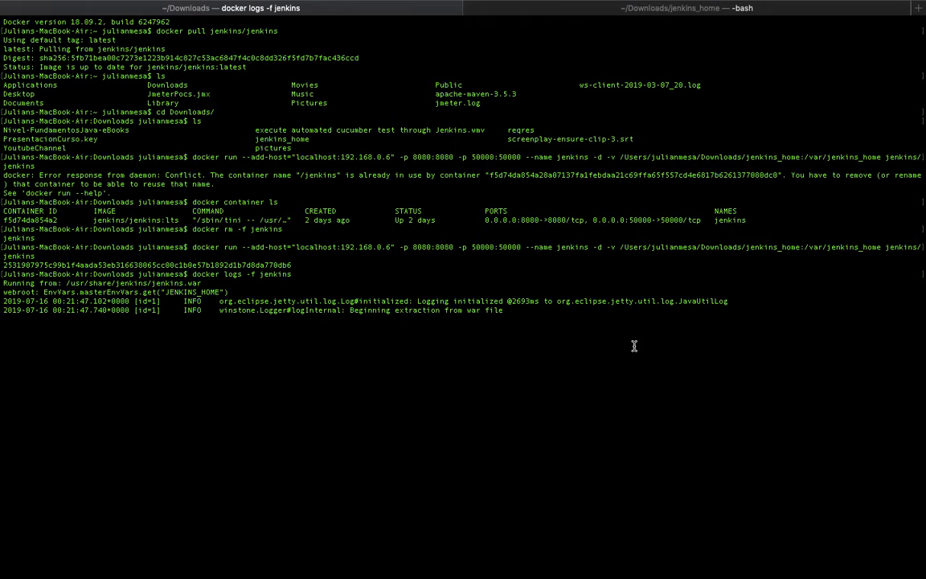
{"action": "key", "text": "ctrl+Right"}
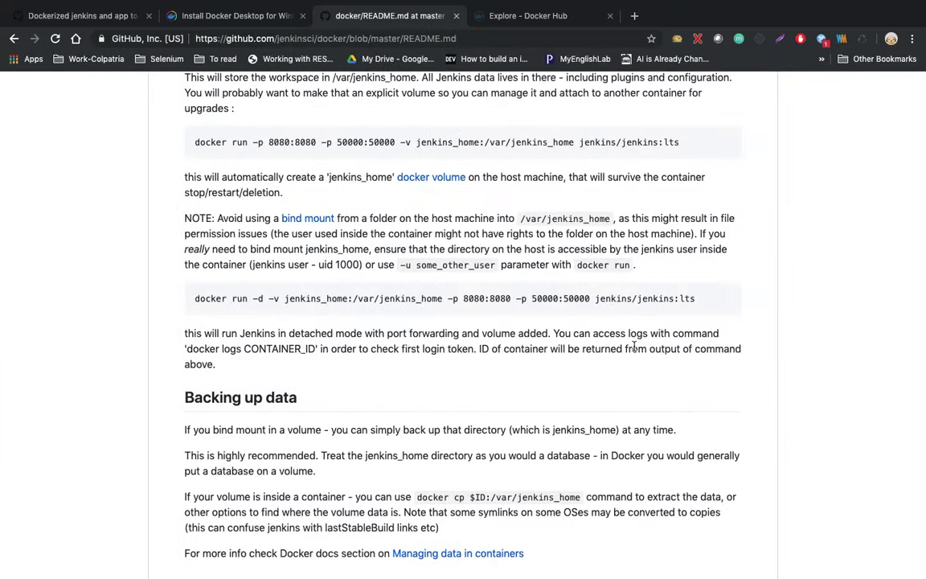
Load localhost:8080 in a new Chrome tab, which returns an empty-response error.
{"action": "left_click", "coordinate": [635, 16]}
{"action": "type", "text": "loca"}
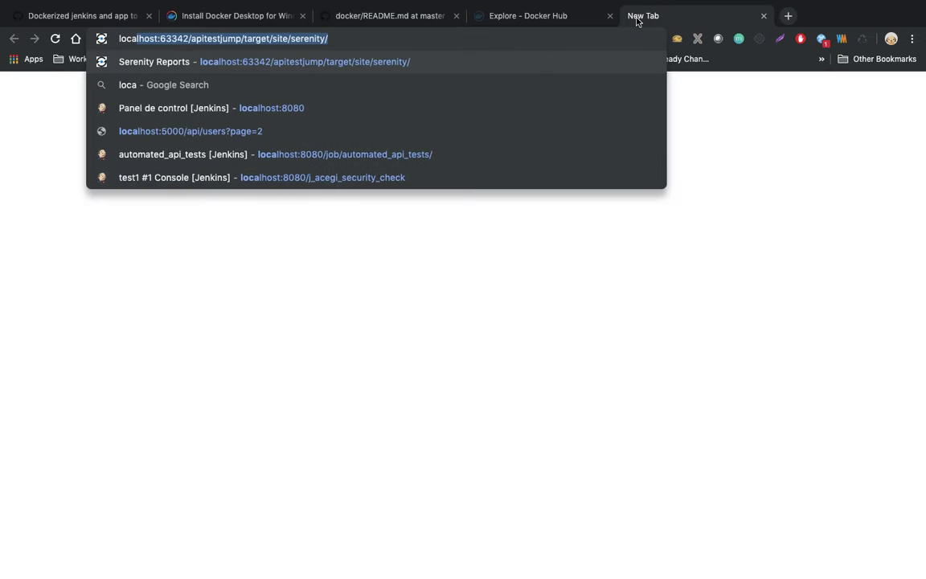
{"action": "type", "text": "lhost:"}
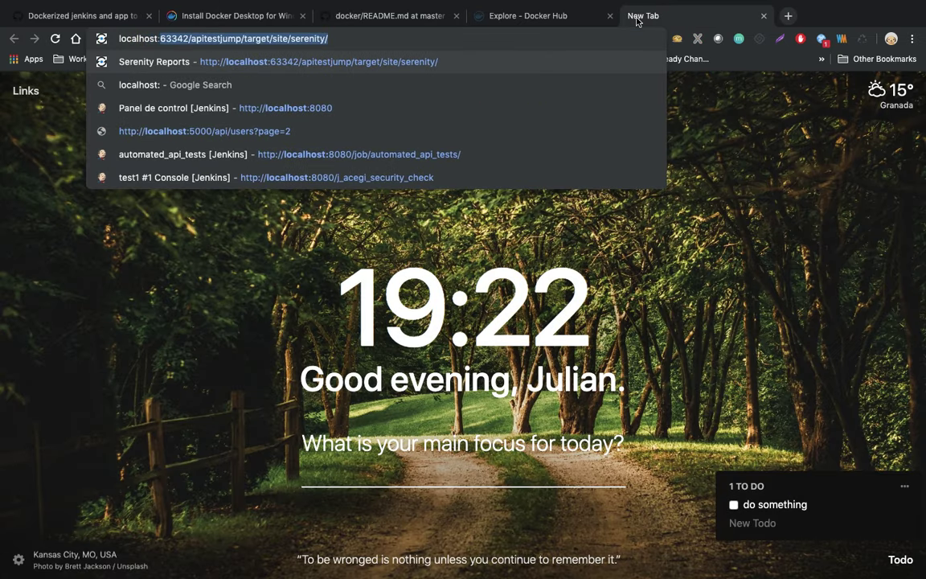
{"action": "type", "text": "8080"}
{"action": "key", "text": "Return"}
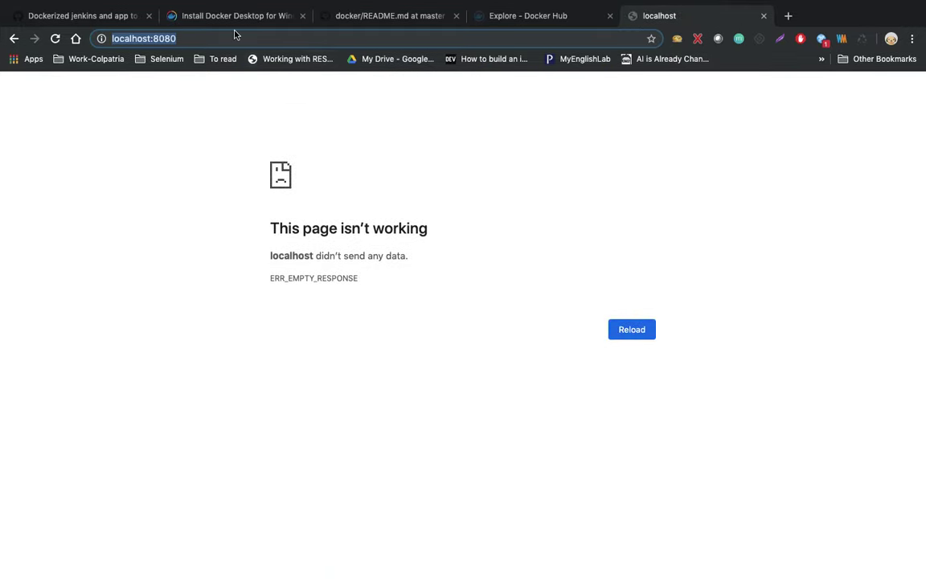
{"action": "left_click", "coordinate": [179, 35]}
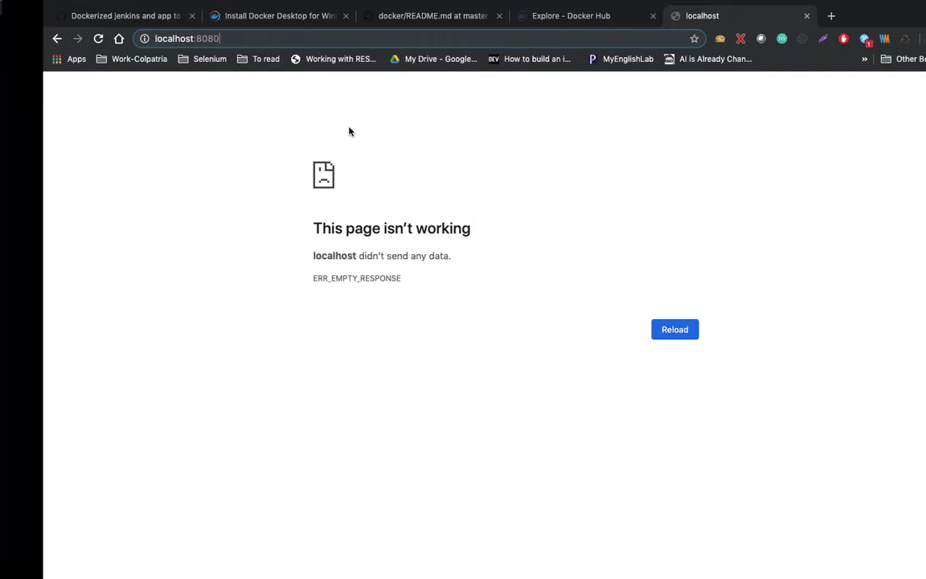
Watch the Jenkins logs until the Jetty server start entry appears, then show the desktop.
{"action": "key", "text": "ctrl+Left"}
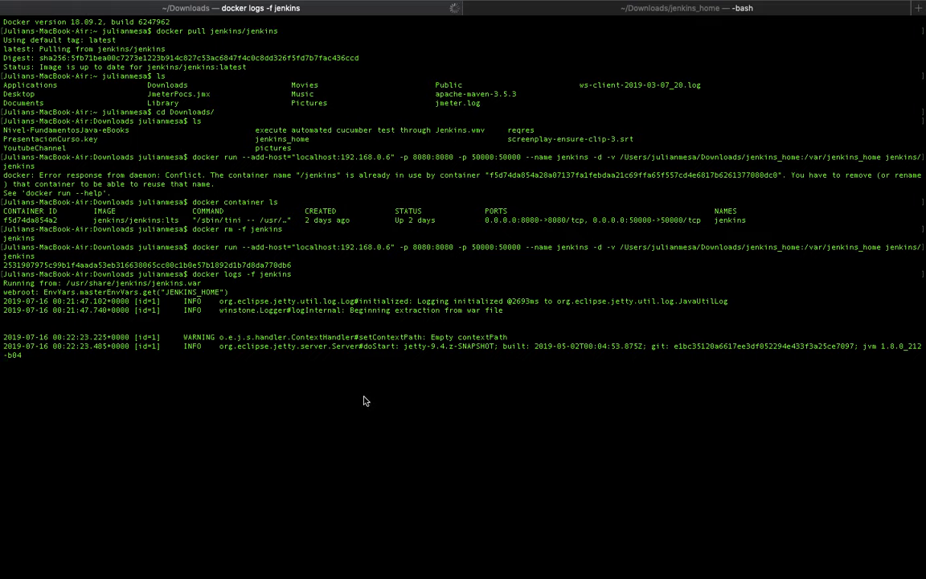
{"action": "key", "text": "ctrl+Up"}
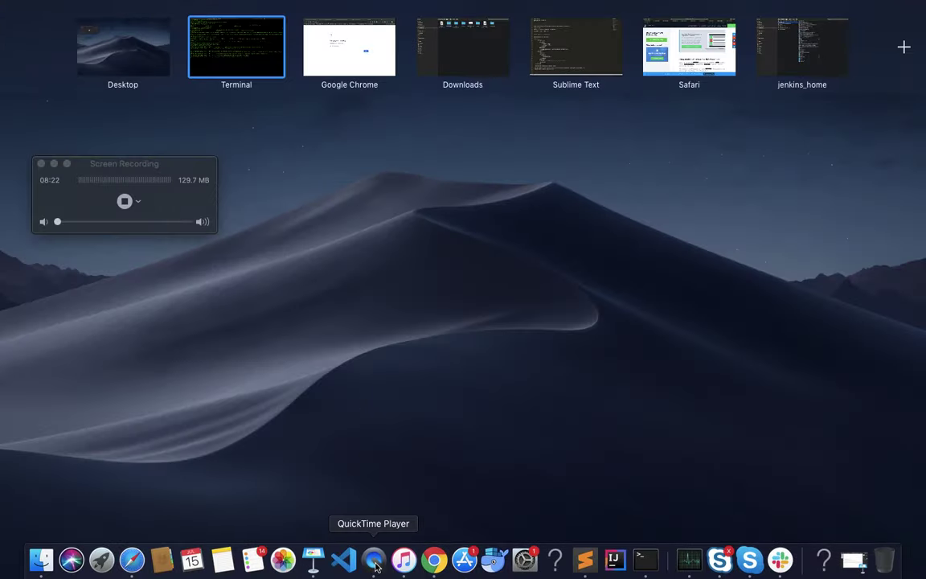
{"action": "left_click", "coordinate": [254, 419]}
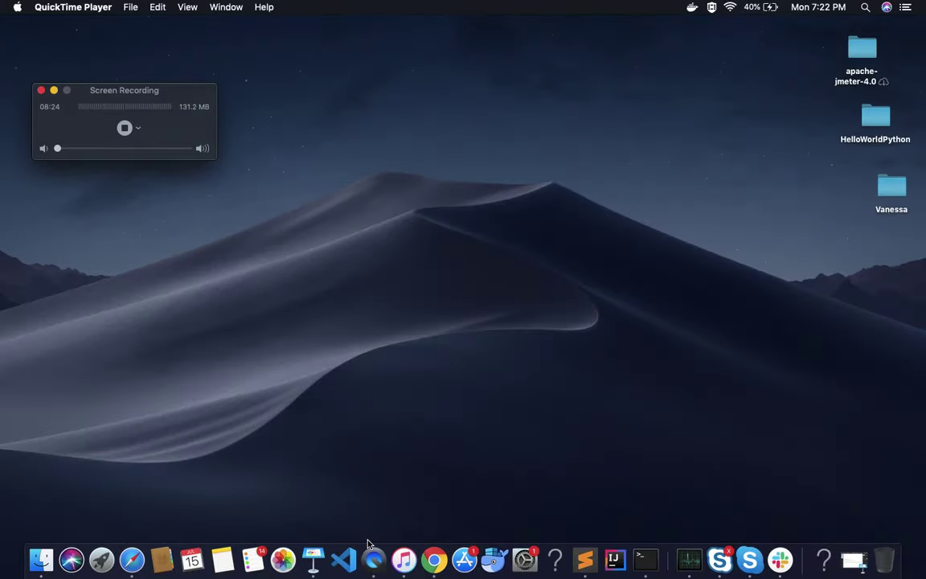
Restart docker logs -f jenkins and select the generated initial admin password.
{"action": "left_click", "coordinate": [383, 571]}
{"action": "key", "text": "alt"}
{"action": "left_click", "coordinate": [125, 132]}
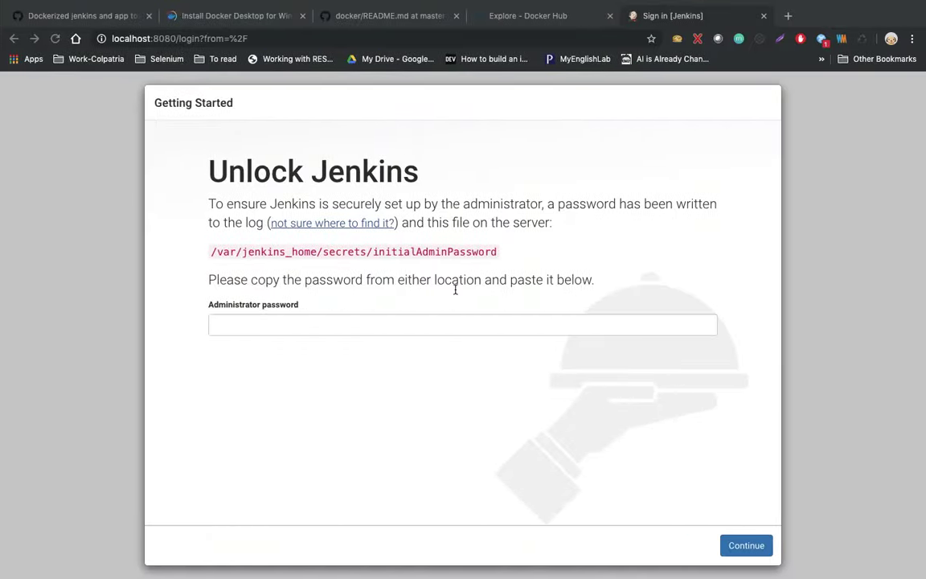
{"action": "scroll", "coordinate": [389, 301], "scroll_direction": "down", "scroll_amount": 2}
{"action": "key", "text": "ctrl+c"}
{"action": "key", "text": "Up"}
{"action": "key", "text": "Return"}
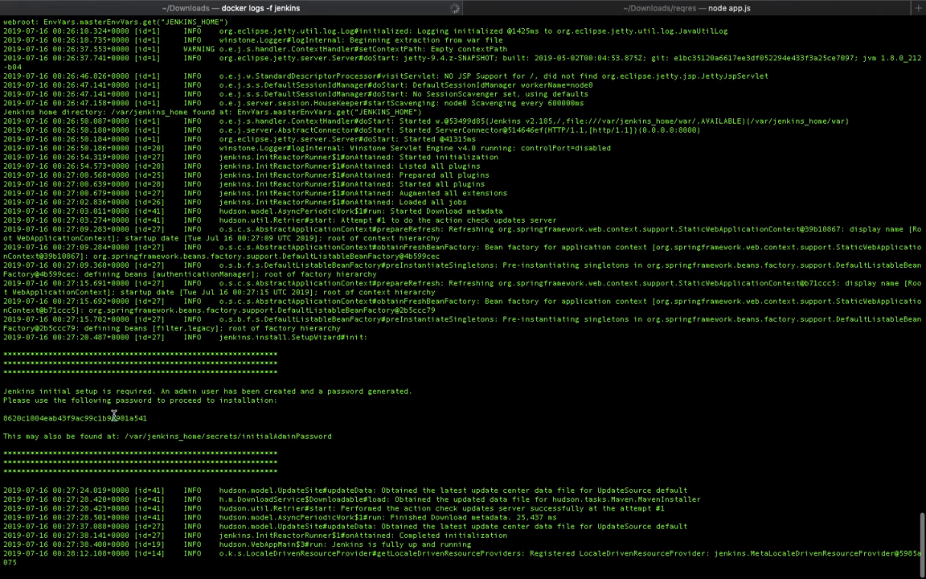
{"action": "double_click", "coordinate": [114, 417]}
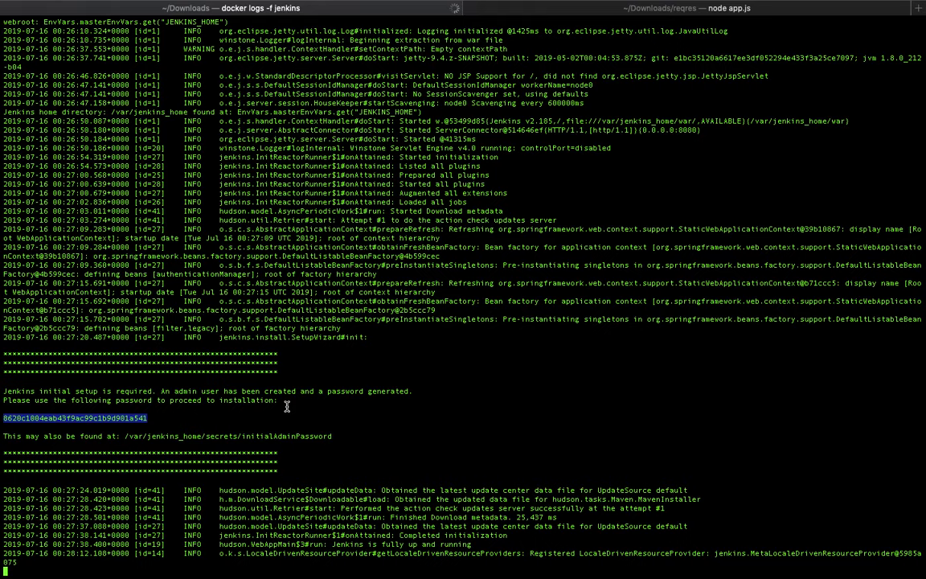
Paste the initial admin password into the unlock page, continue, and choose Install suggested plugins.
{"action": "key", "text": "ctrl+Right"}
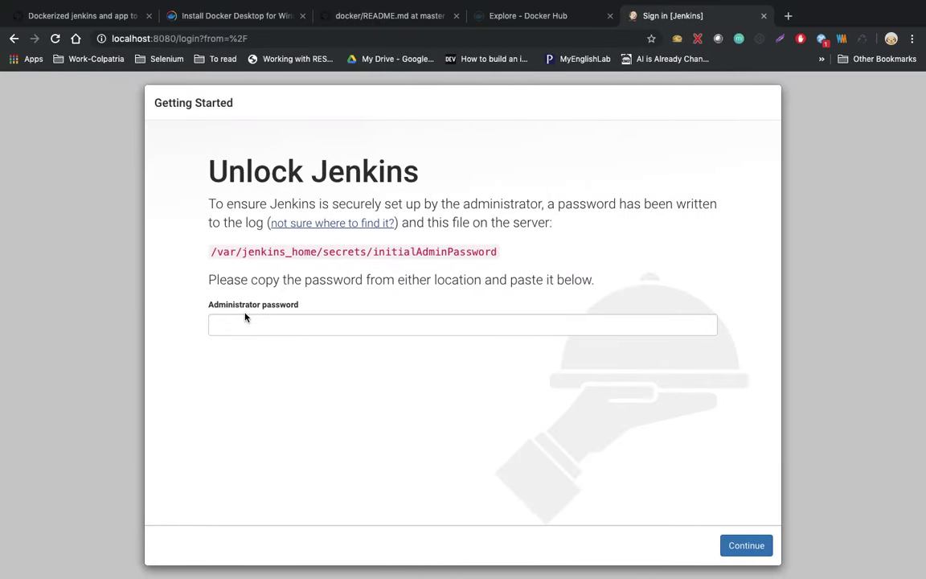
{"action": "left_click", "coordinate": [243, 322]}
{"action": "key", "text": "super+v"}
{"action": "mouse_move", "coordinate": [848, 563]}
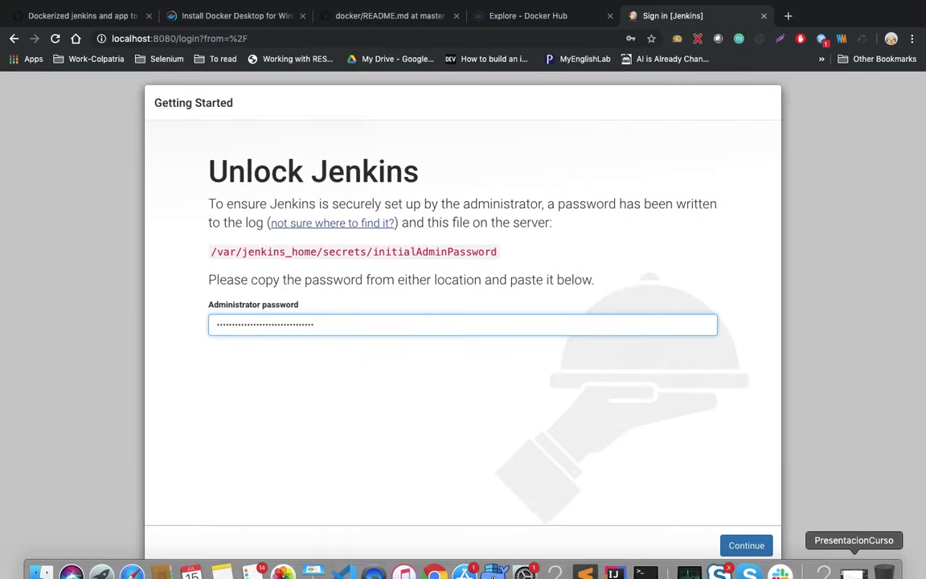
{"action": "left_click", "coordinate": [745, 547]}
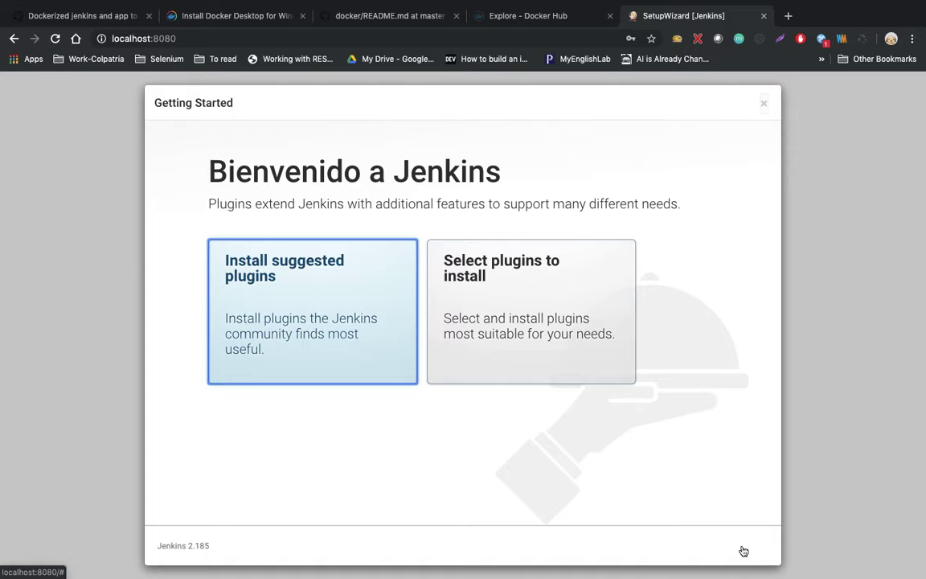
{"action": "left_click", "coordinate": [337, 324]}
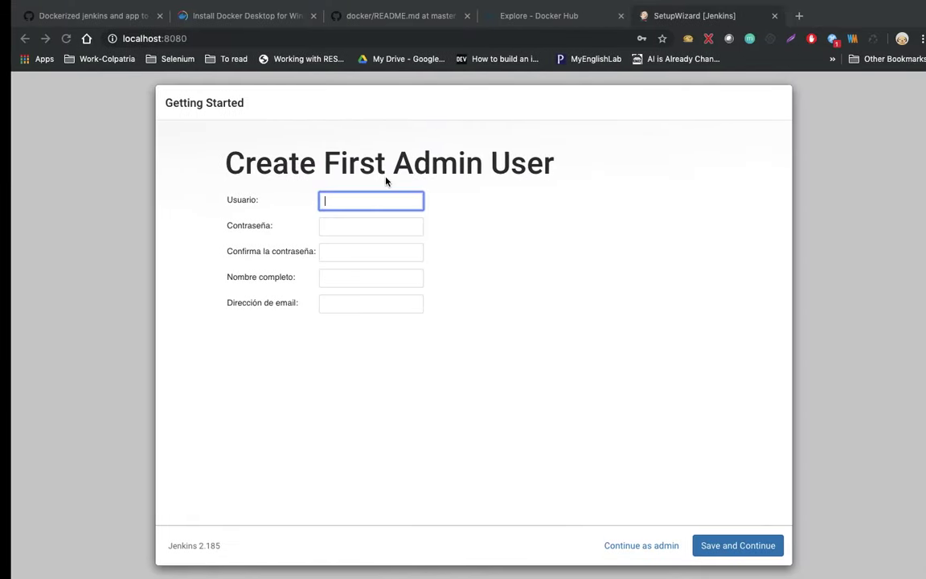
Fill in the admin username, password, confirmation, full name and e-mail on Create First Admin User.
{"action": "left_click", "coordinate": [342, 197]}
{"action": "type", "text": "julian"}
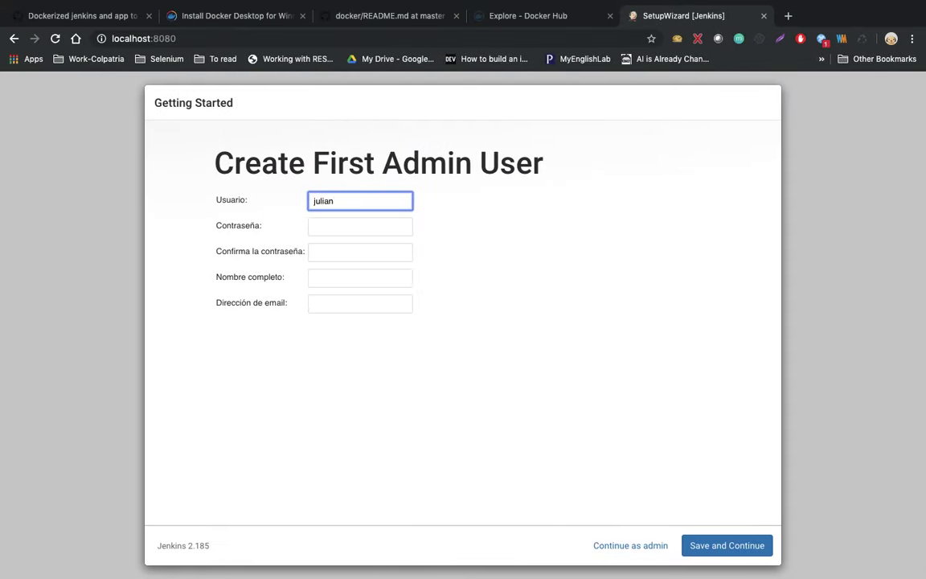
{"action": "left_click", "coordinate": [325, 226]}
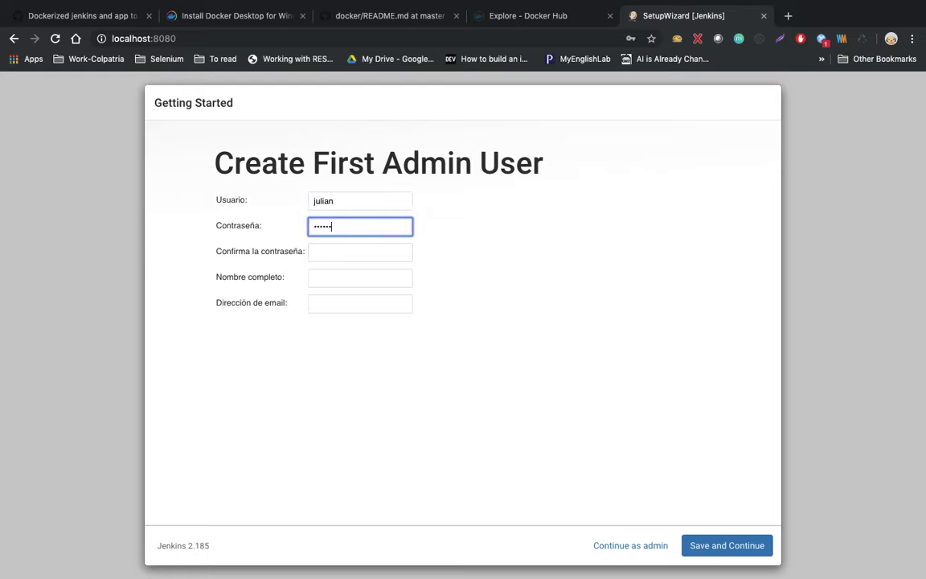
{"action": "left_click", "coordinate": [359, 252]}
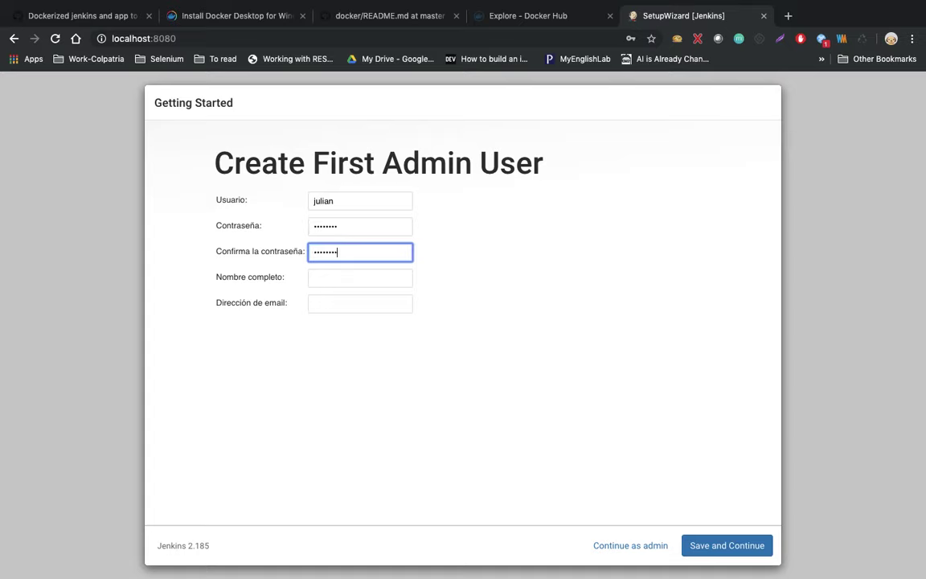
{"action": "left_click", "coordinate": [359, 277]}
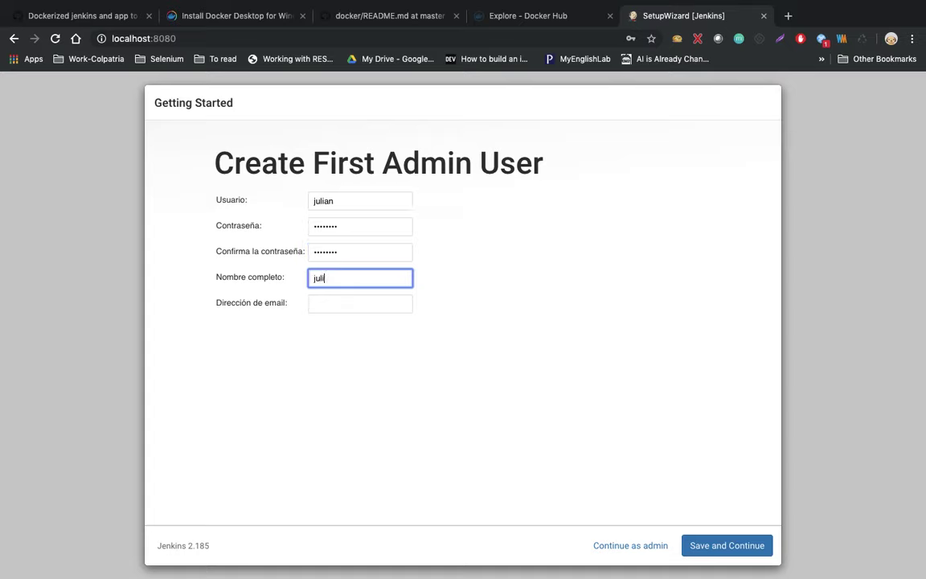
{"action": "left_click", "coordinate": [360, 303]}
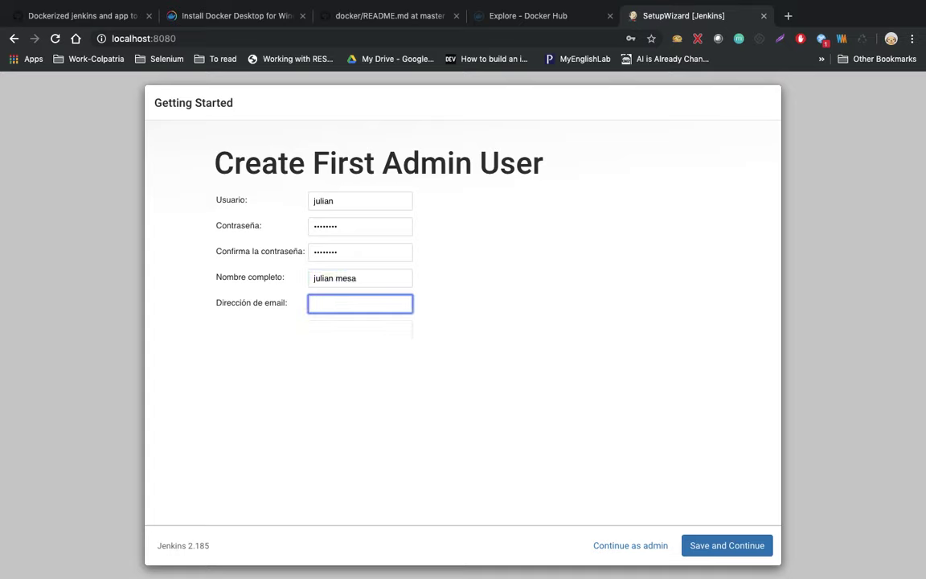
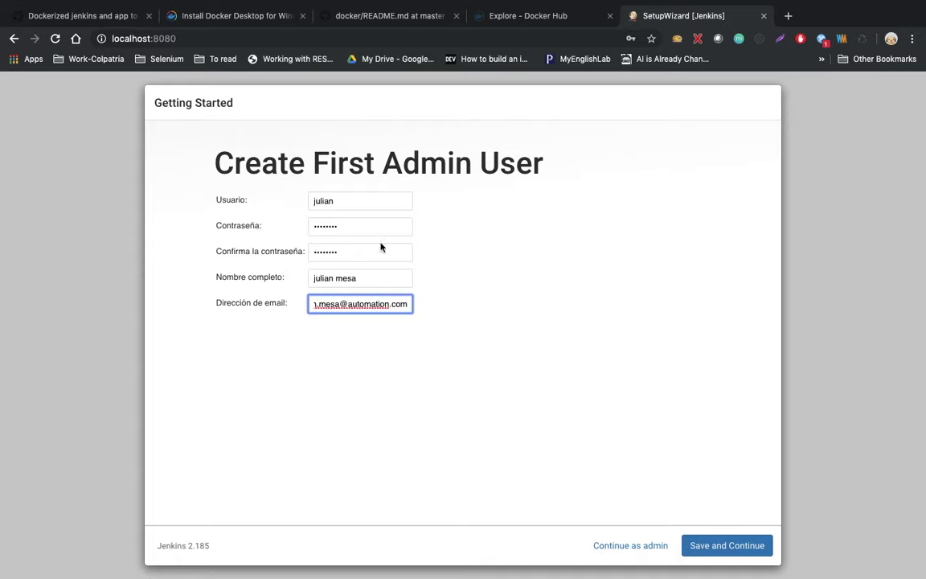
Save the admin user, accept the instance settings, and start using Jenkins.
{"action": "left_click", "coordinate": [736, 548]}
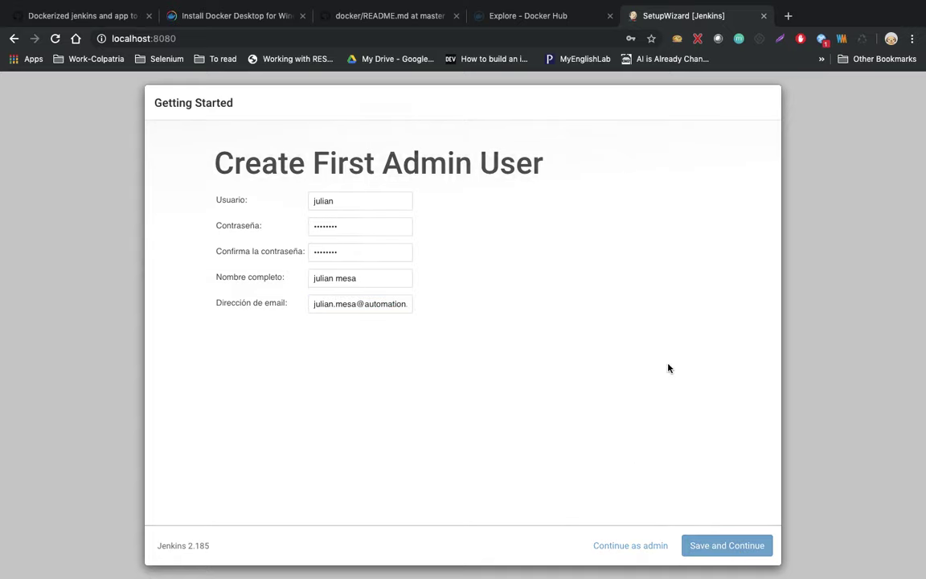
{"action": "left_click", "coordinate": [722, 545]}
{"action": "left_click", "coordinate": [273, 238]}
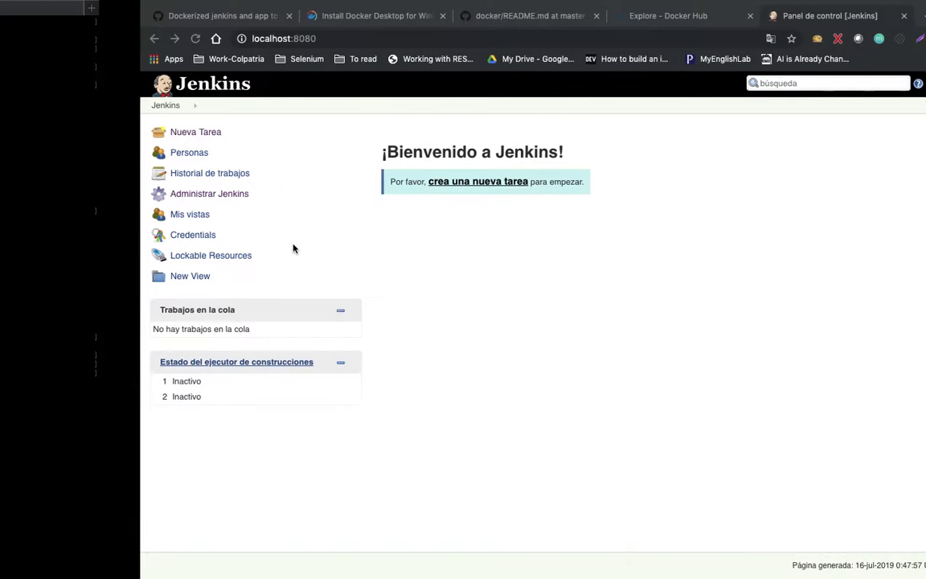
Find HTML Publisher as the next plugin in the gist, then return to the Jenkins dashboard.
{"action": "left_click", "coordinate": [85, 16]}
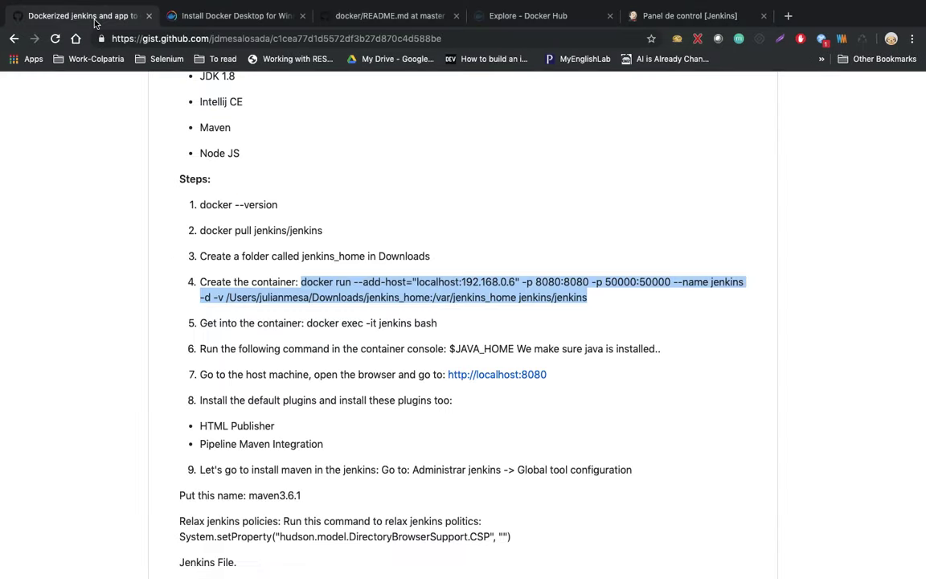
{"action": "scroll", "coordinate": [372, 326], "scroll_direction": "down", "scroll_amount": 2}
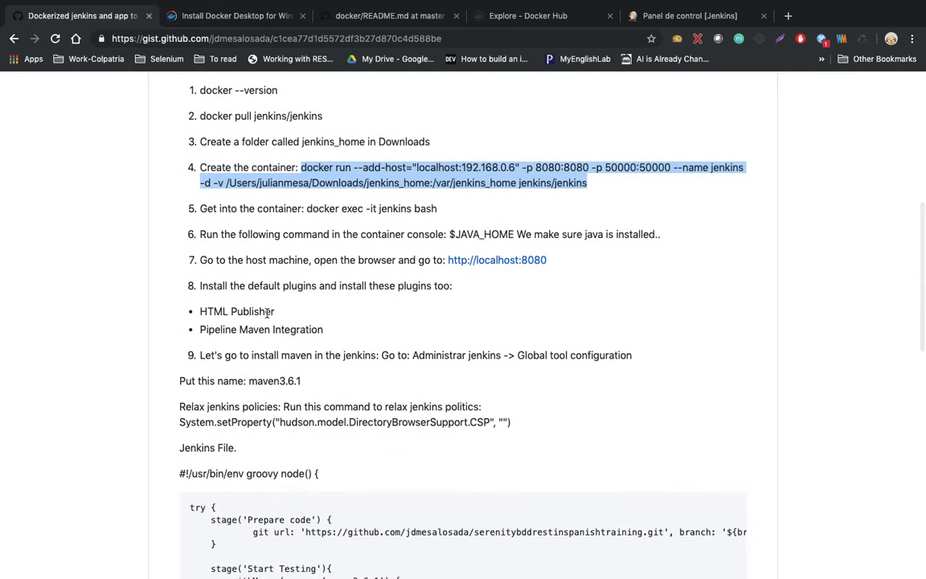
{"action": "left_click_drag", "start_coordinate": [275, 312], "coordinate": [223, 311]}
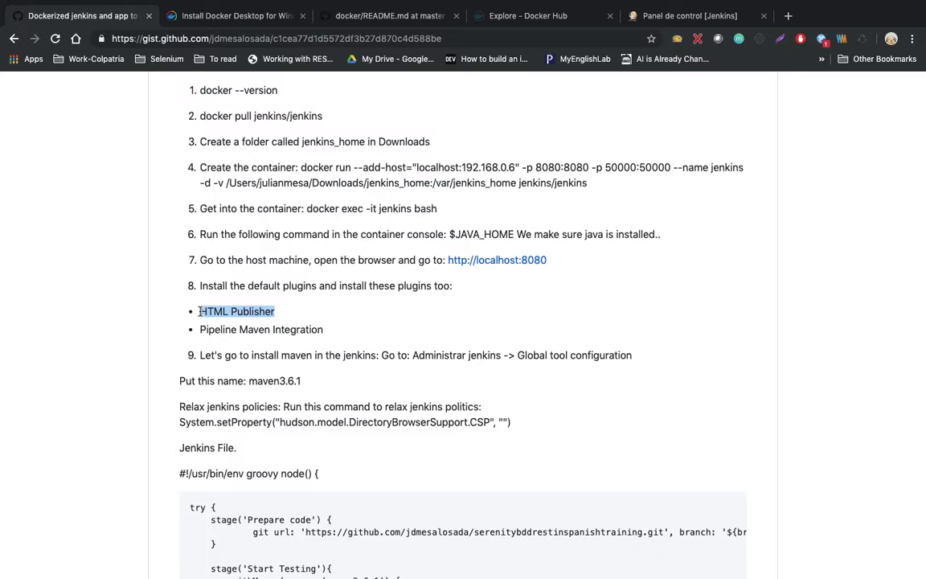
{"action": "left_click", "coordinate": [643, 16]}
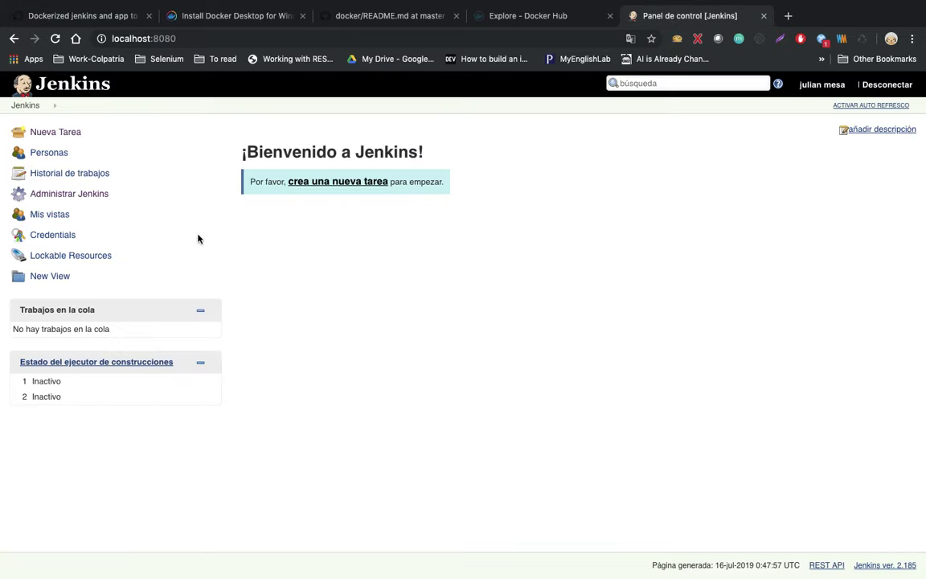
Go to Administrar Jenkins > Administrar Plugins and list all available plugins.
{"action": "left_click", "coordinate": [89, 193]}
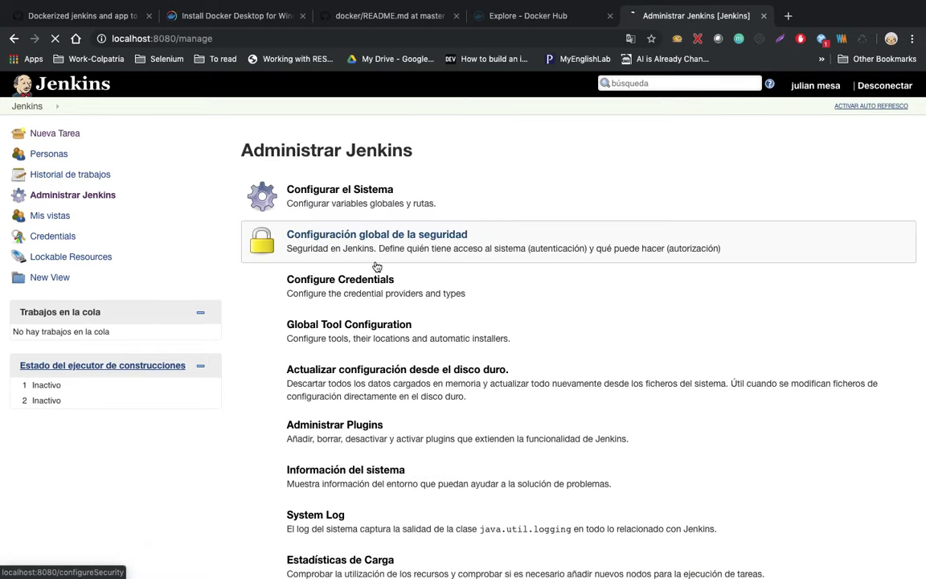
{"action": "scroll", "coordinate": [366, 374], "scroll_direction": "down", "scroll_amount": 3}
{"action": "left_click", "coordinate": [363, 290]}
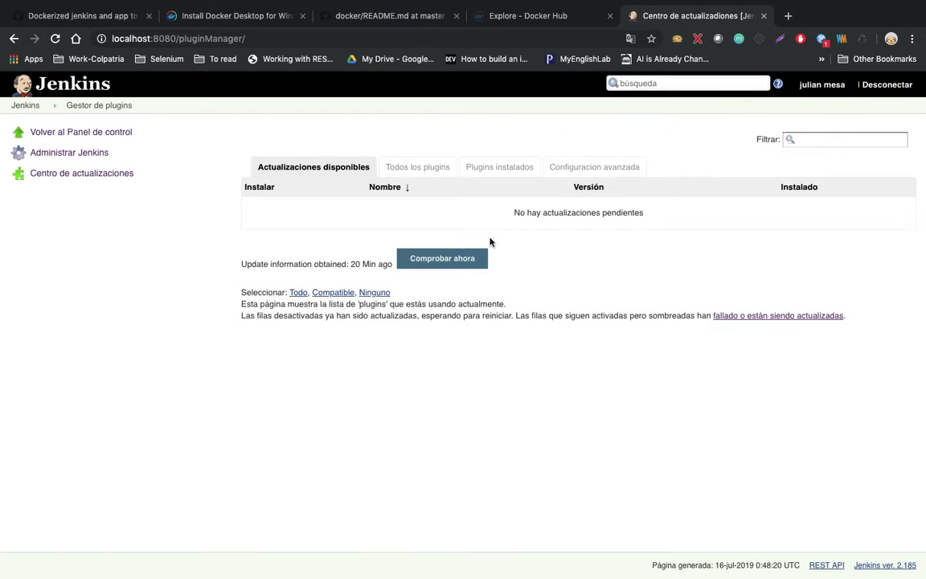
{"action": "left_click", "coordinate": [417, 166]}
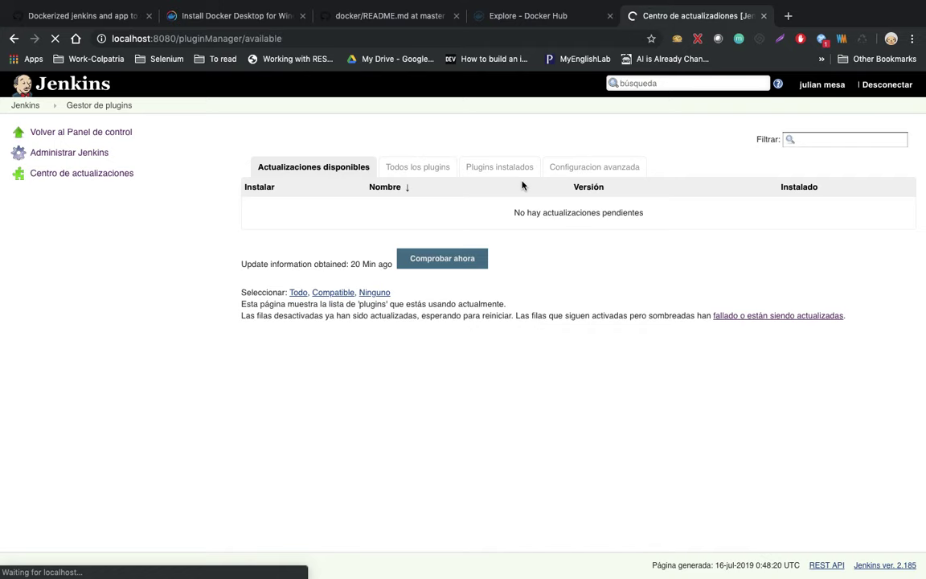
Filter for HTML Publisher, tick it, and choose Instalar sin reiniciar.
{"action": "left_click", "coordinate": [836, 143]}
{"action": "type", "text": "HTML Publisher"}
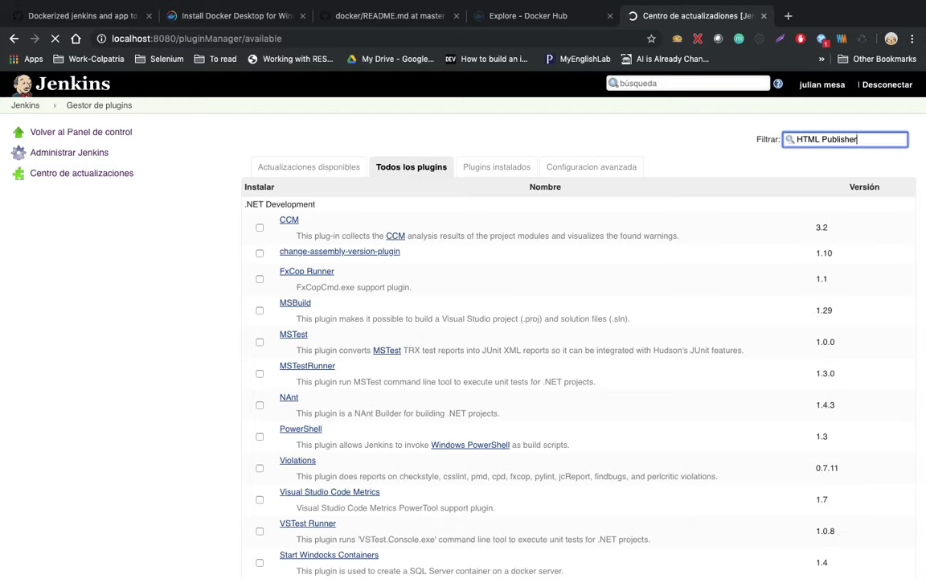
{"action": "left_click", "coordinate": [867, 155]}
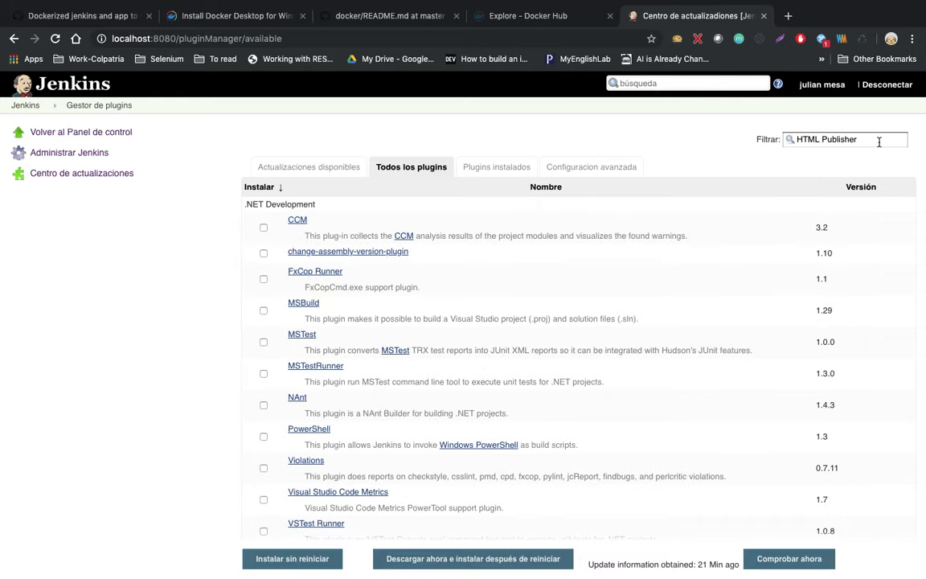
{"action": "scroll", "coordinate": [539, 339], "scroll_direction": "down", "scroll_amount": 1}
{"action": "scroll", "coordinate": [540, 338], "scroll_direction": "down", "scroll_amount": 2}
{"action": "scroll", "coordinate": [540, 338], "scroll_direction": "down", "scroll_amount": 3}
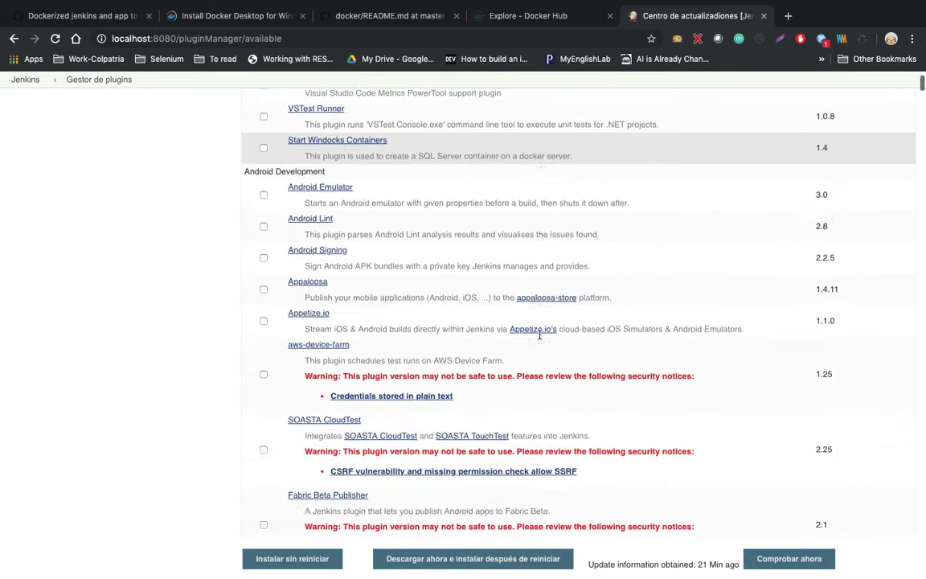
{"action": "scroll", "coordinate": [540, 339], "scroll_direction": "down", "scroll_amount": 5}
{"action": "scroll", "coordinate": [539, 338], "scroll_direction": "up", "scroll_amount": 10}
{"action": "scroll", "coordinate": [599, 337], "scroll_direction": "up", "scroll_amount": 2}
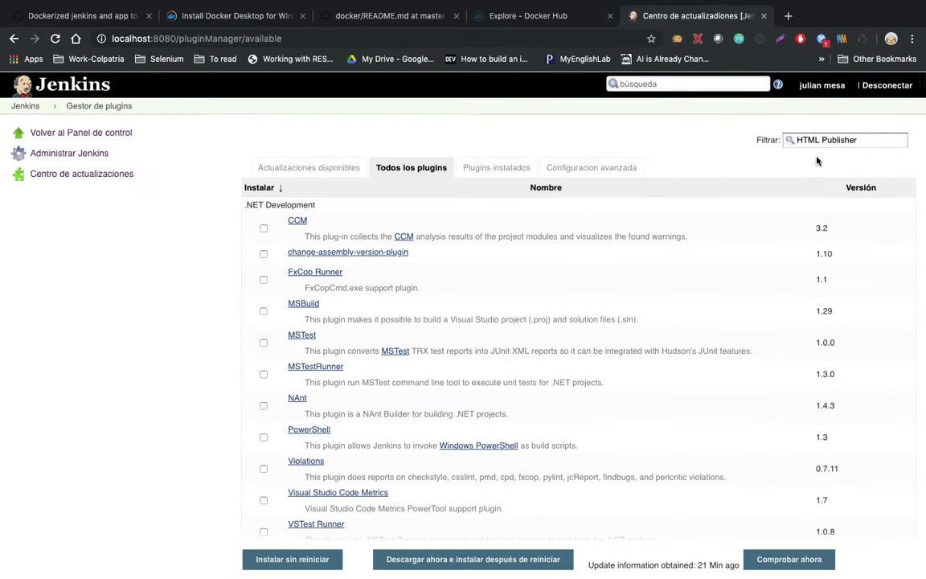
{"action": "left_click", "coordinate": [864, 138]}
{"action": "key", "text": "Return"}
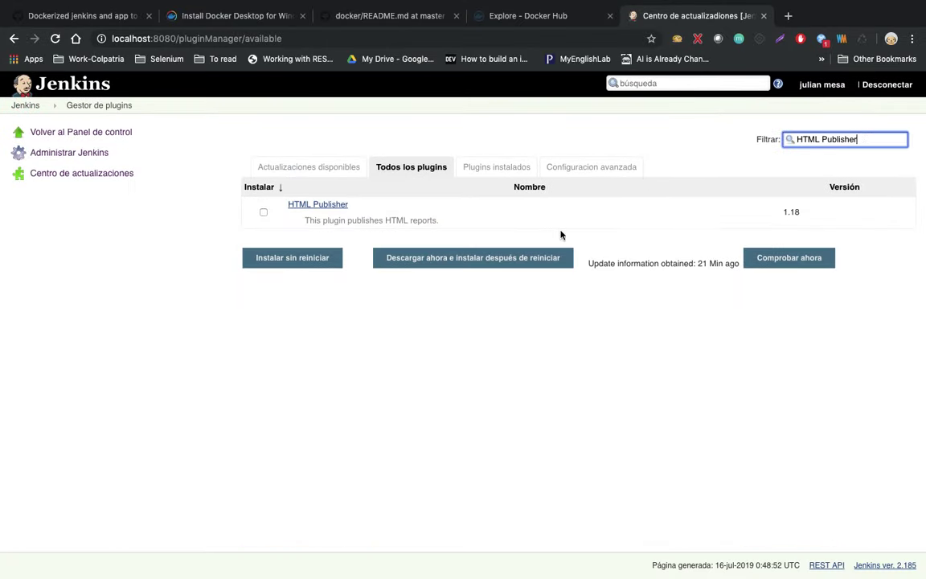
{"action": "left_click", "coordinate": [263, 211]}
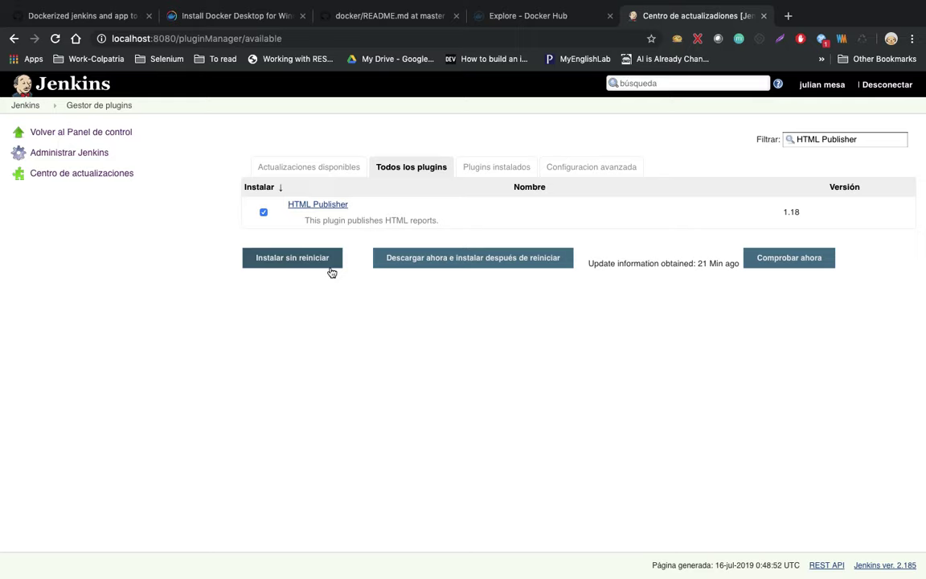
{"action": "left_click", "coordinate": [302, 267]}
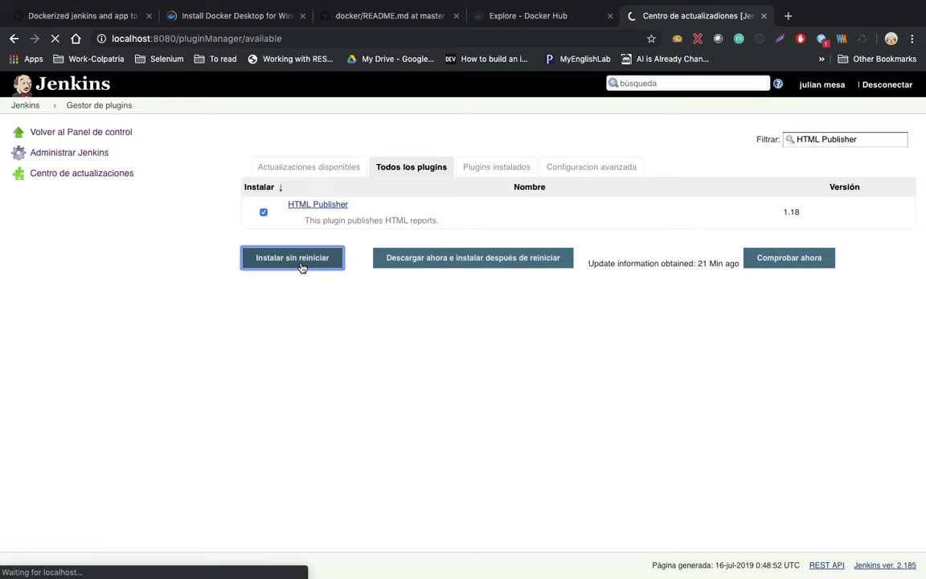
{"action": "scroll", "coordinate": [193, 104], "scroll_direction": "down", "scroll_amount": 10}
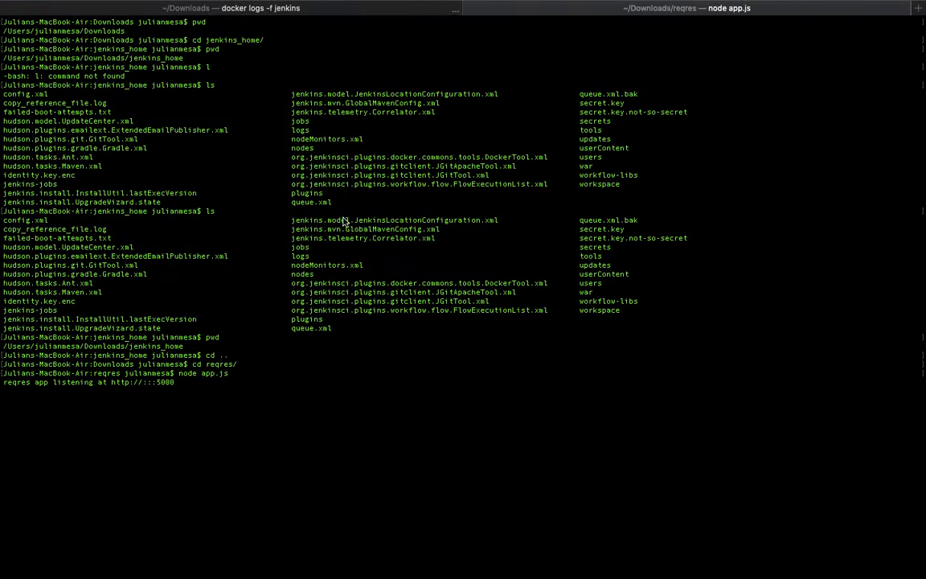
In a new tab, list running containers and enter the container with docker exec -it jenkins bash.
{"action": "left_click", "coordinate": [214, 9]}
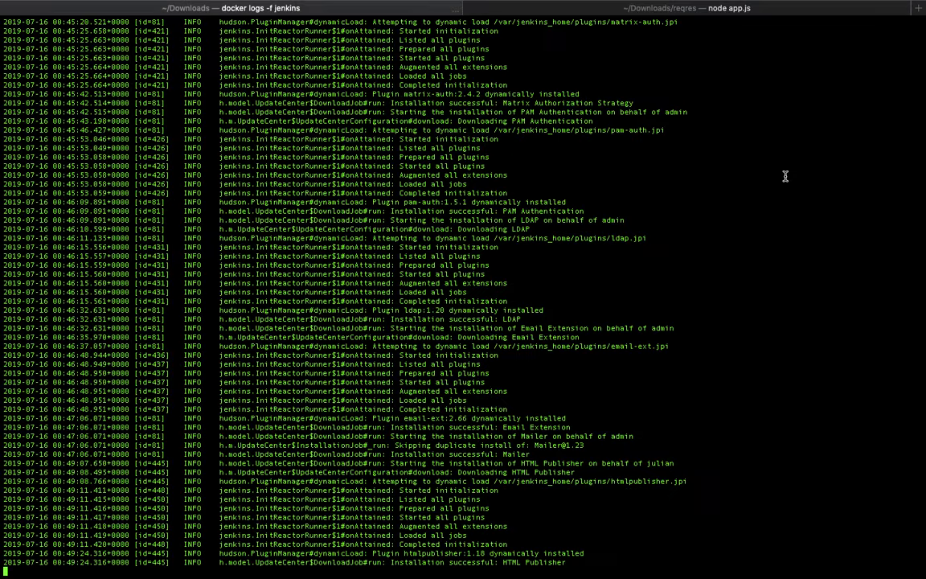
{"action": "scroll", "coordinate": [785, 176], "scroll_direction": "down", "scroll_amount": 3}
{"action": "left_click", "coordinate": [920, 9]}
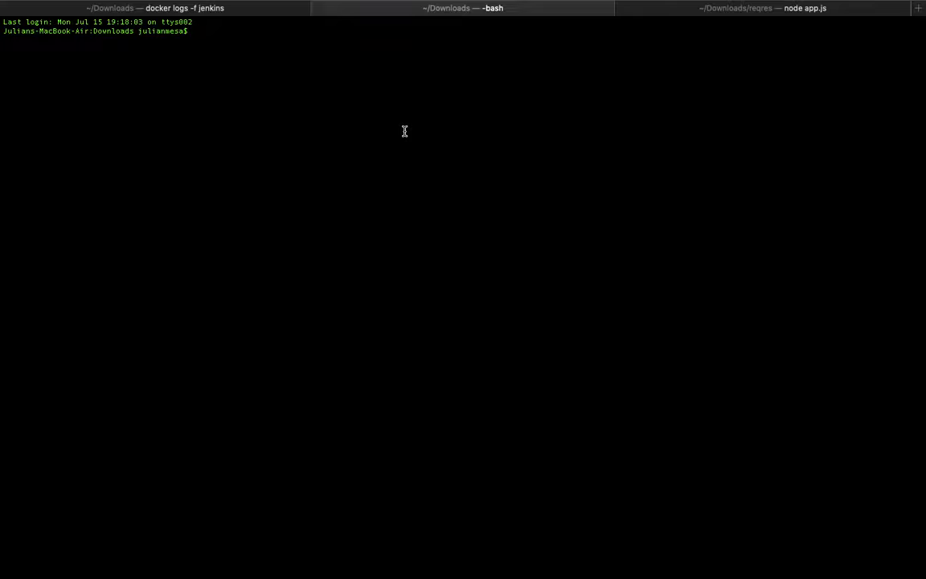
{"action": "type", "text": "dok"}
{"action": "key", "text": "BackSpace"}
{"action": "type", "text": "cker container ls"}
{"action": "key", "text": "Return"}
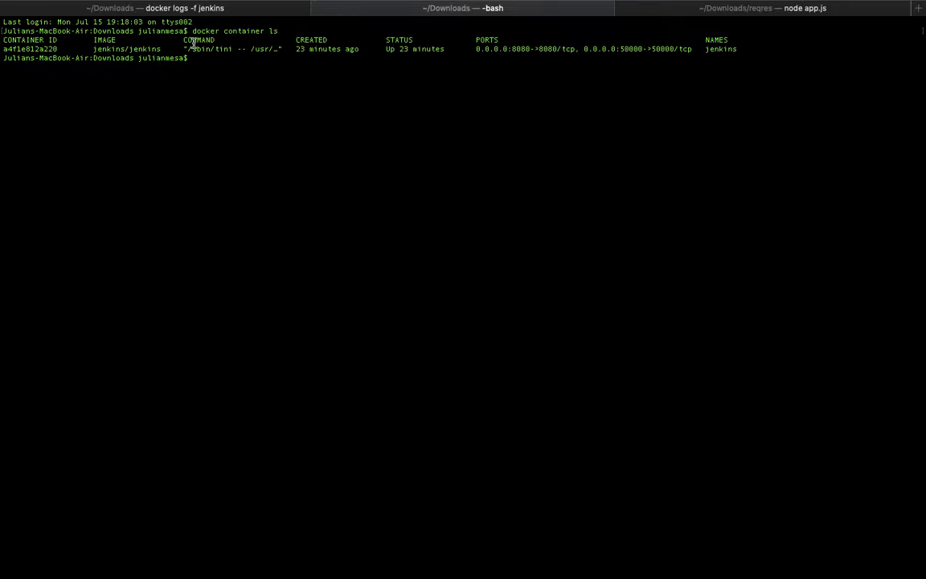
{"action": "type", "text": "docker exec -it "}
{"action": "type", "text": "jenkins "}
{"action": "type", "text": "bash"}
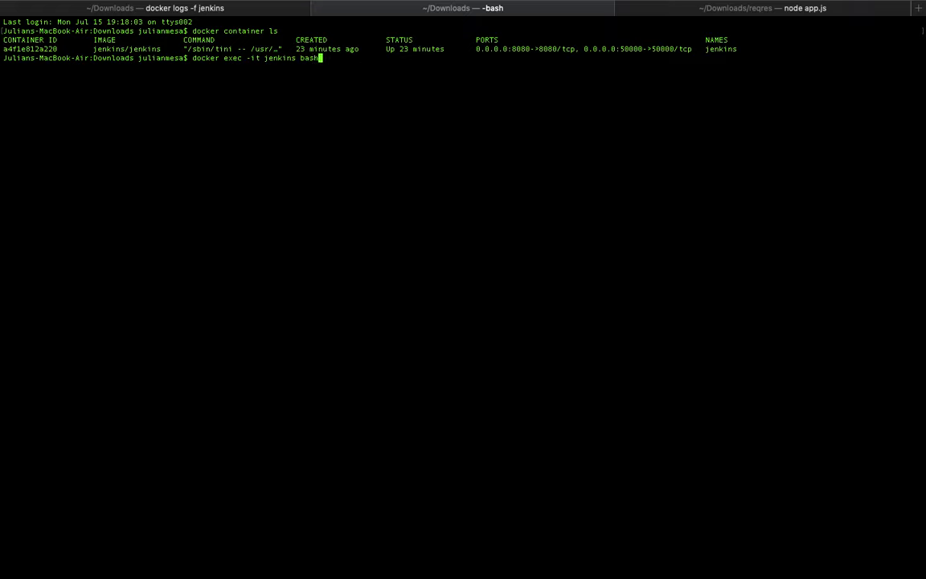
{"action": "key", "text": "Return"}
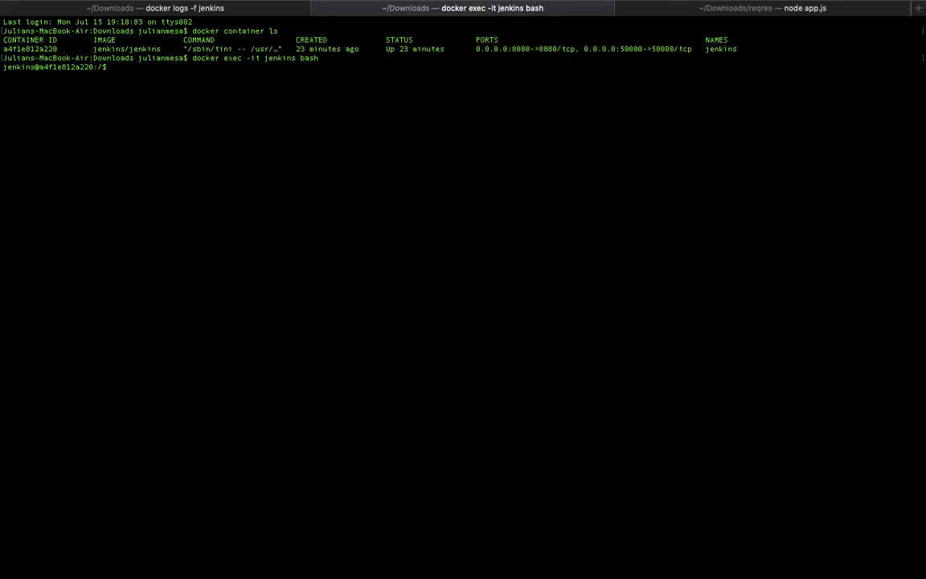
Confirm JAVA_HOME is /usr/local/openjdk-8 and java -version reports 1.8.0_212.
{"action": "type", "text": "echo $"}
{"action": "type", "text": "JAVA_HOME"}
{"action": "key", "text": "Return"}
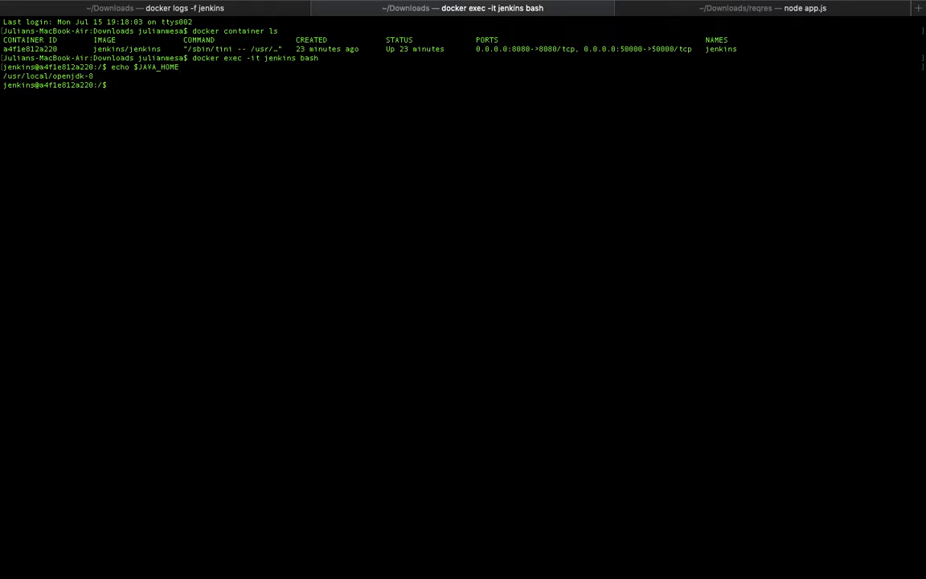
{"action": "type", "text": "java -version"}
{"action": "key", "text": "Return"}
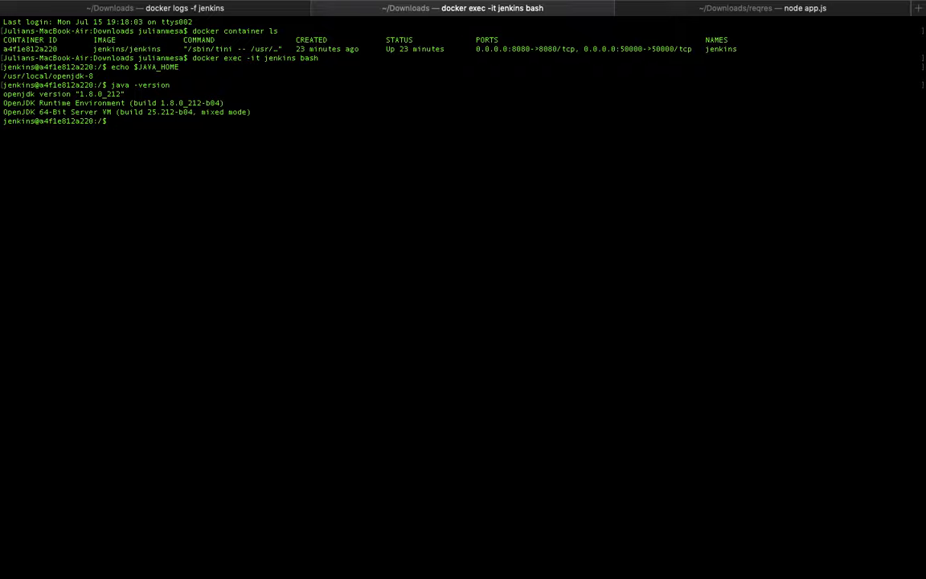
{"action": "key", "text": "ctrl+Left"}
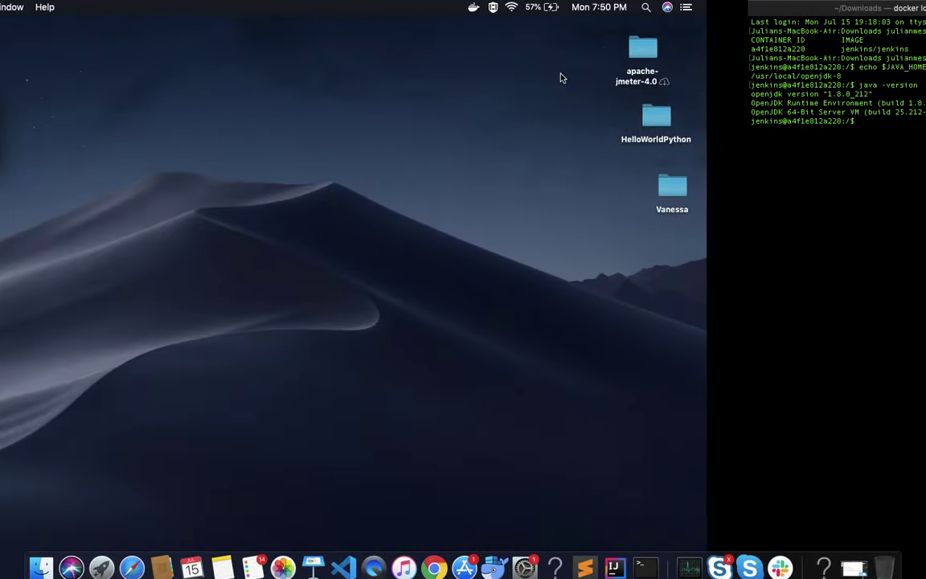
{"action": "key", "text": "ctrl+Right"}
{"action": "key", "text": "ctrl+Right"}
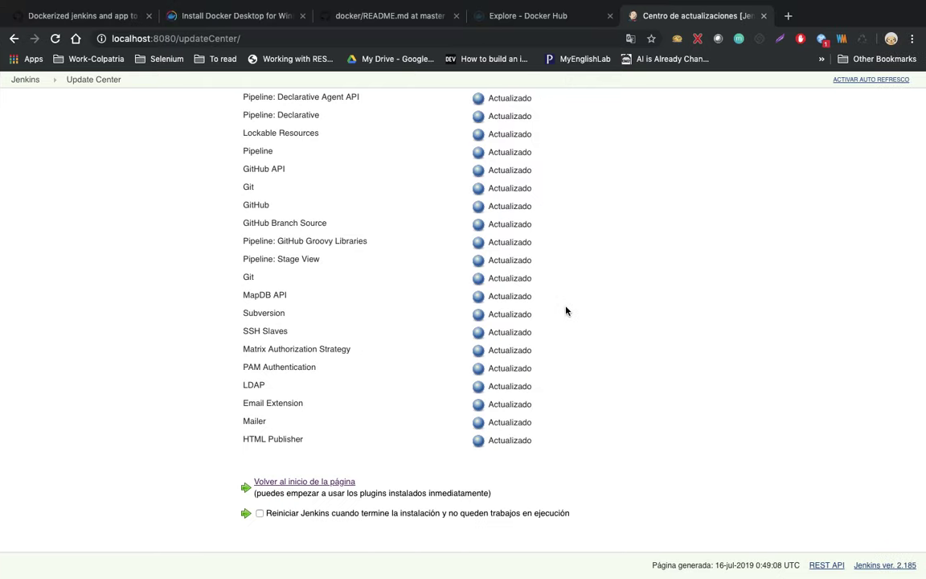
Go back to the Jenkins dashboard and open the Administrar Jenkins page.
{"action": "scroll", "coordinate": [554, 307], "scroll_direction": "up", "scroll_amount": 10}
{"action": "scroll", "coordinate": [173, 134], "scroll_direction": "up", "scroll_amount": 3}
{"action": "left_click", "coordinate": [25, 105]}
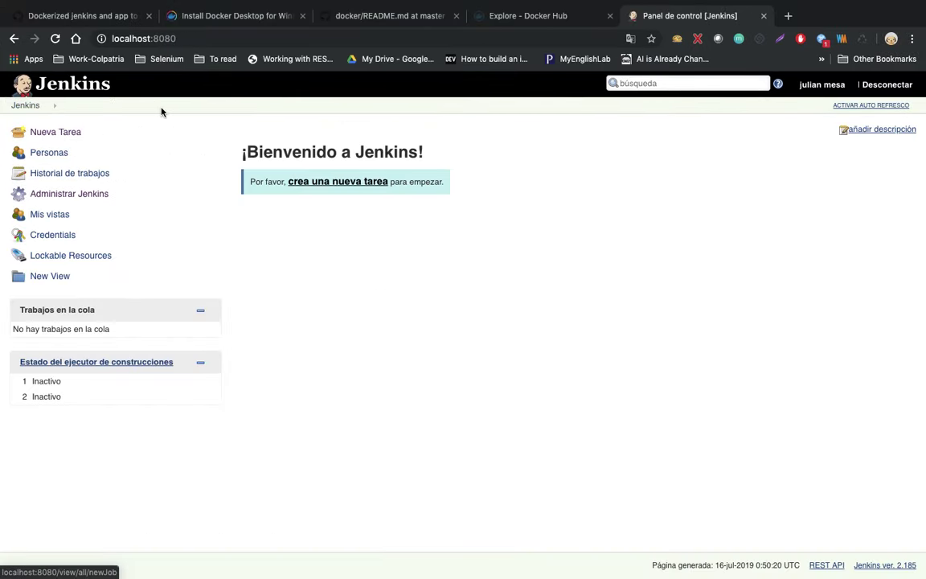
{"action": "left_click", "coordinate": [70, 194]}
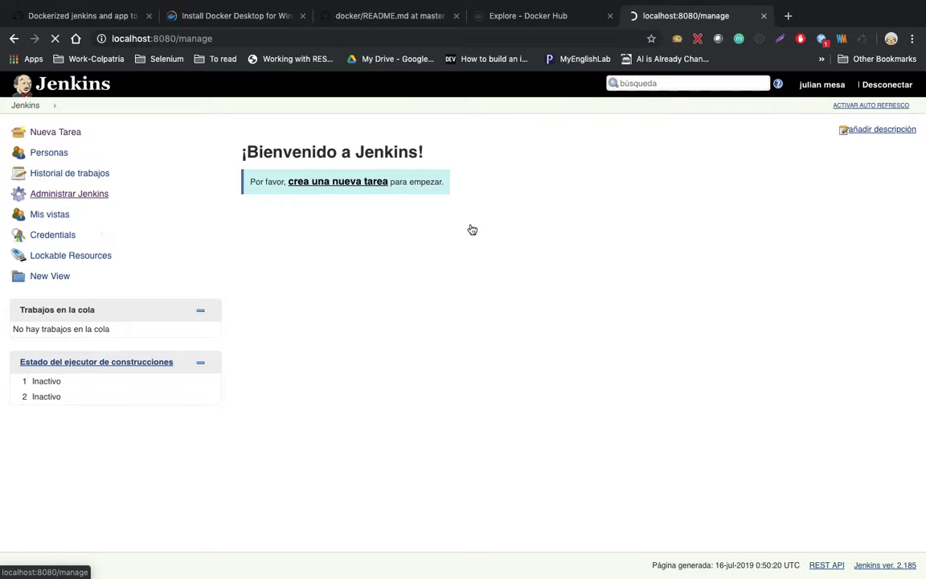
Glance at the docker README, then enter mvn -version in the container terminal.
{"action": "left_click", "coordinate": [365, 30]}
{"action": "scroll", "coordinate": [483, 322], "scroll_direction": "down", "scroll_amount": 1}
{"action": "scroll", "coordinate": [482, 322], "scroll_direction": "up", "scroll_amount": 3}
{"action": "key", "text": "ctrl+Left"}
{"action": "type", "text": "mvn -version"}
Run mvn -version in the container (command not found), then return to the Jenkins management tab.
{"action": "key", "text": "Return"}
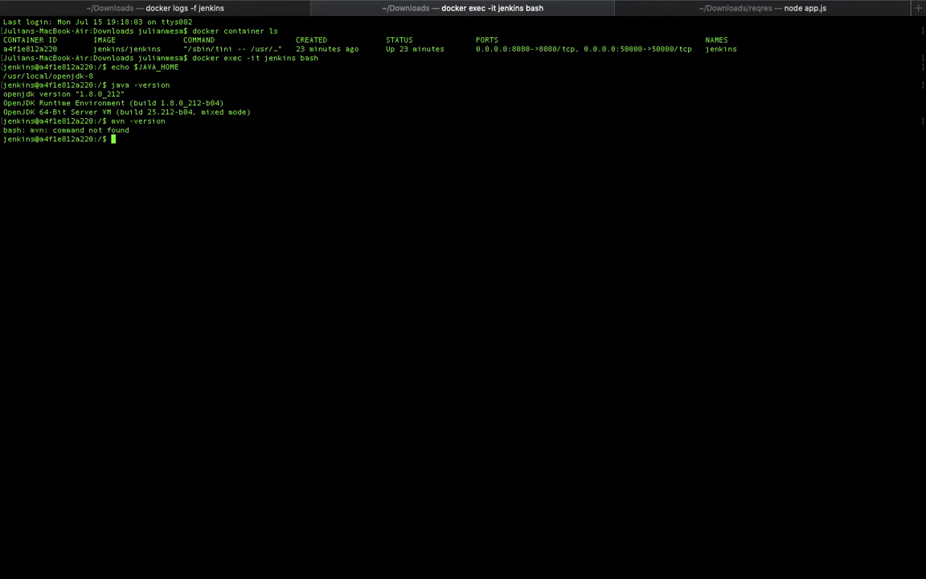
{"action": "key", "text": "ctrl+Right"}
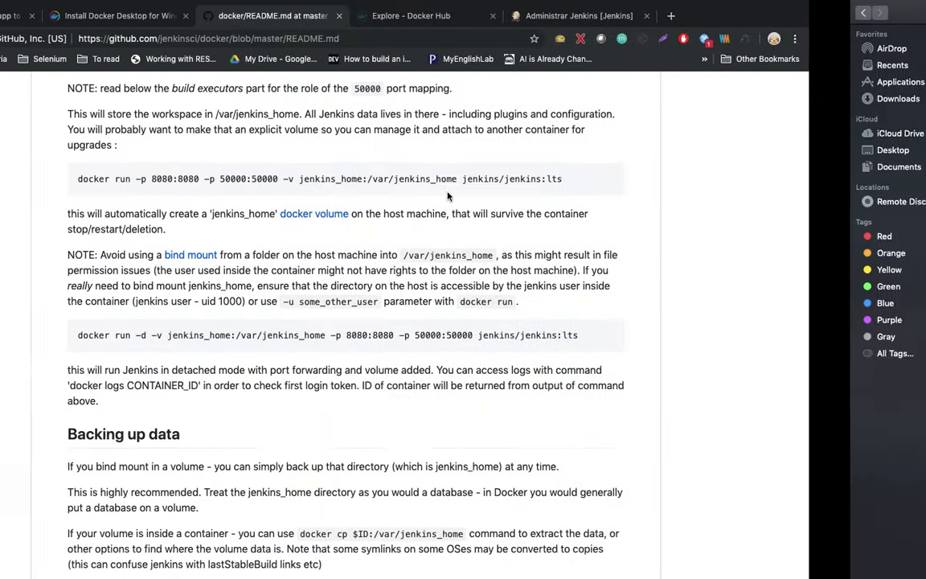
{"action": "left_click", "coordinate": [495, 16]}
{"action": "left_click", "coordinate": [651, 18]}
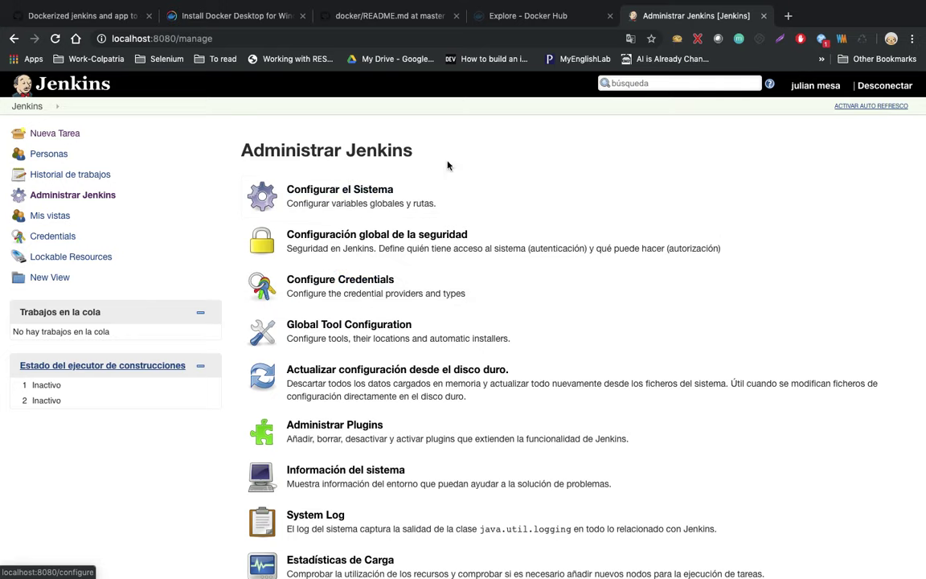
Check the setup notes gist, then open Global Tool Configuration from Administrar Jenkins.
{"action": "left_click", "coordinate": [84, 26]}
{"action": "scroll", "coordinate": [362, 234], "scroll_direction": "down", "scroll_amount": 3}
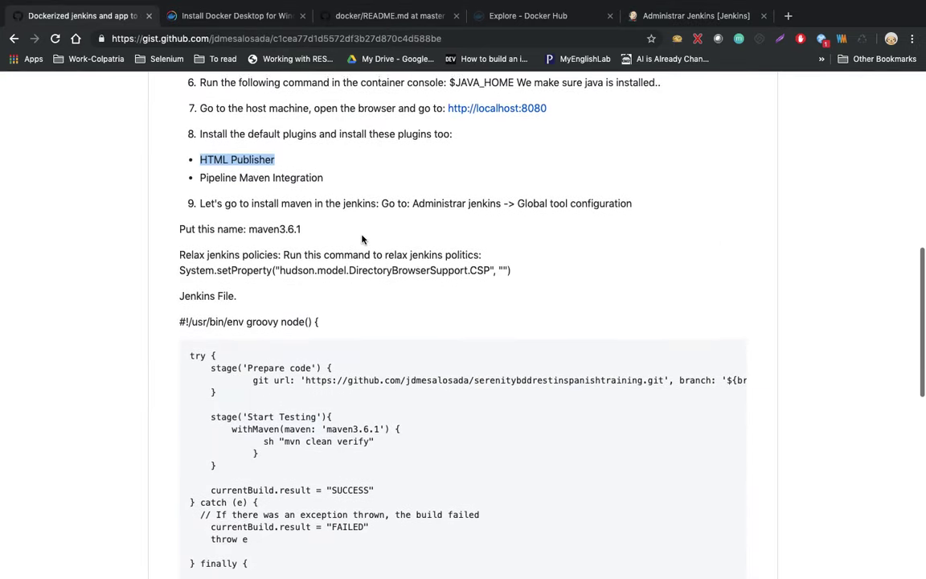
{"action": "scroll", "coordinate": [362, 239], "scroll_direction": "up", "scroll_amount": 1}
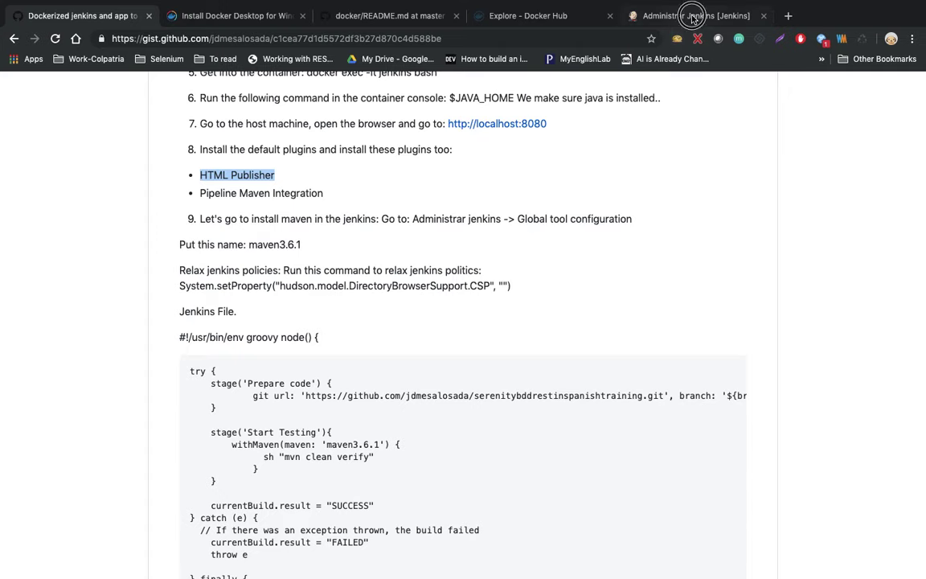
{"action": "left_click", "coordinate": [692, 18]}
{"action": "left_click", "coordinate": [399, 199]}
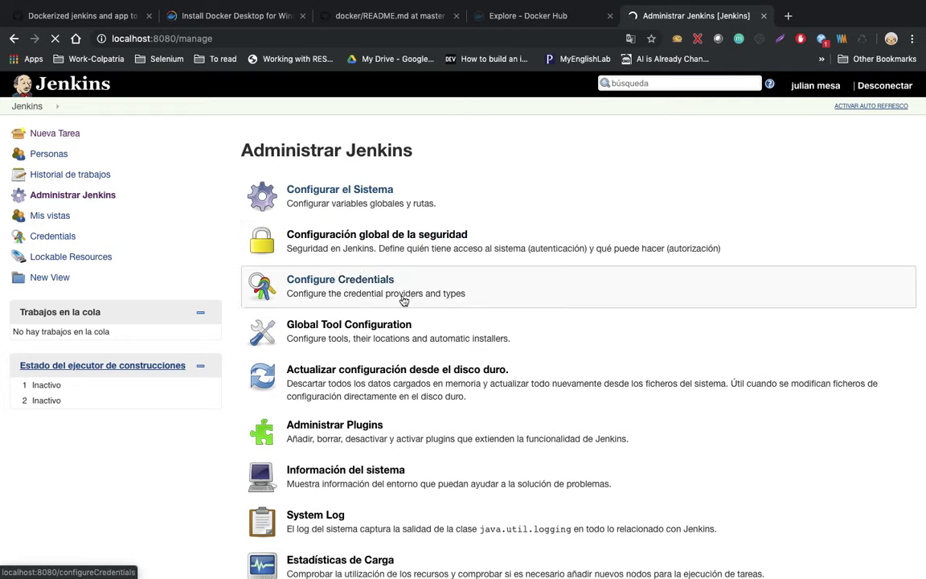
{"action": "left_click", "coordinate": [377, 333]}
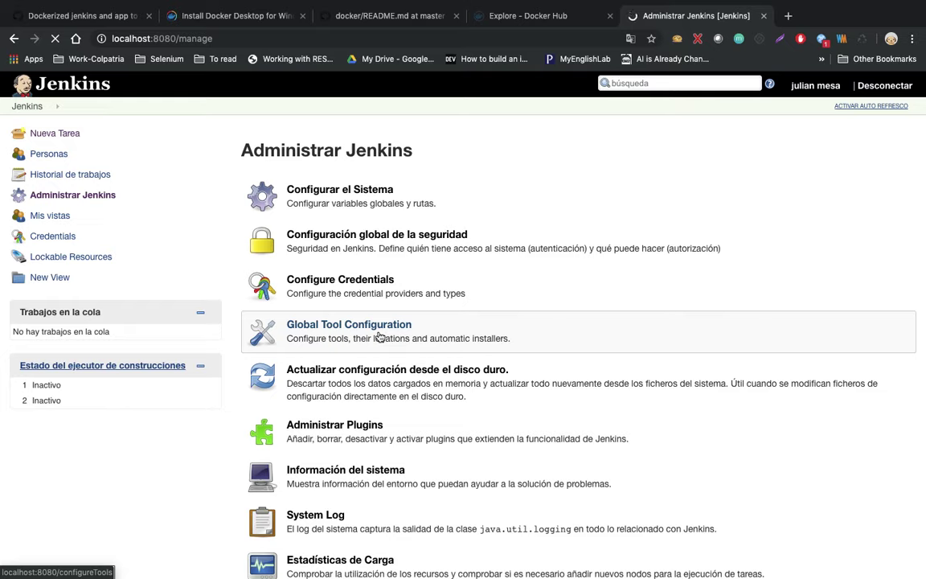
{"action": "right_click", "coordinate": [69, 137]}
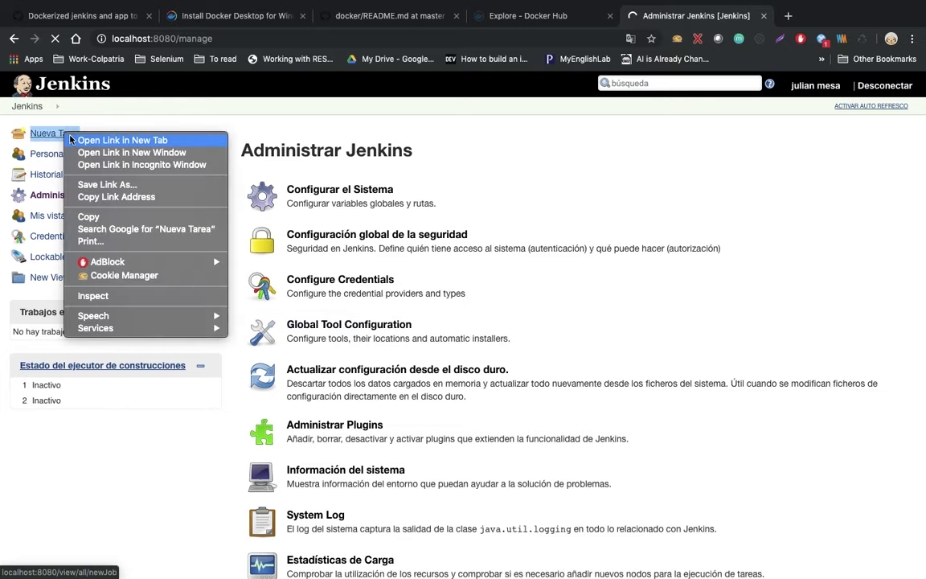
Open the new-job page in a separate tab and add a Maven installation.
{"action": "left_click", "coordinate": [70, 139]}
{"action": "left_click", "coordinate": [770, 17]}
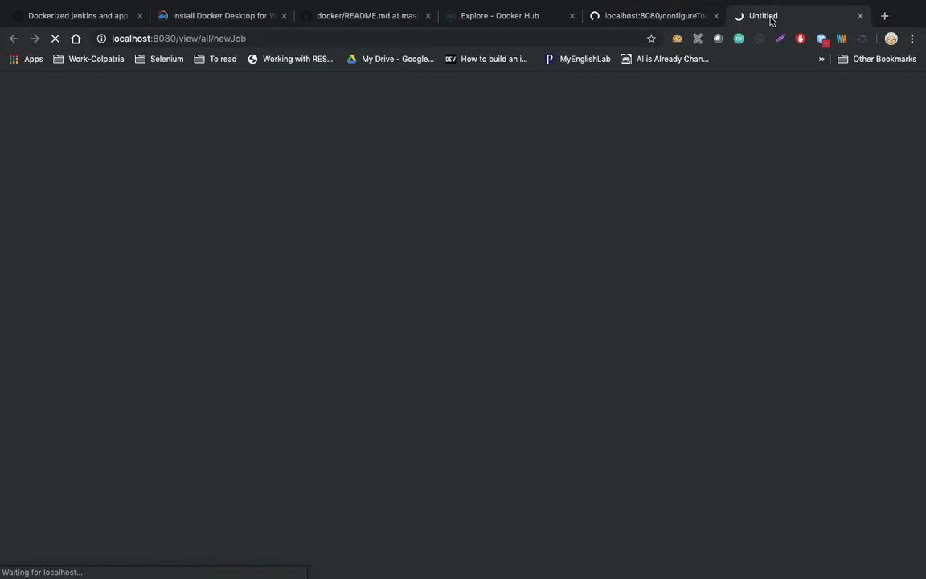
{"action": "left_click", "coordinate": [656, 17]}
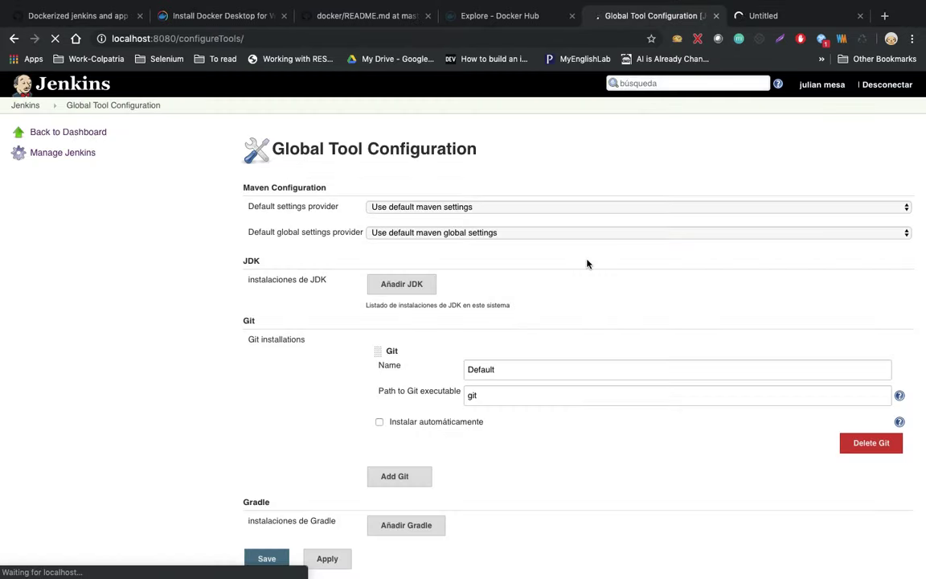
{"action": "scroll", "coordinate": [583, 320], "scroll_direction": "down", "scroll_amount": 3}
{"action": "scroll", "coordinate": [583, 320], "scroll_direction": "down", "scroll_amount": 2}
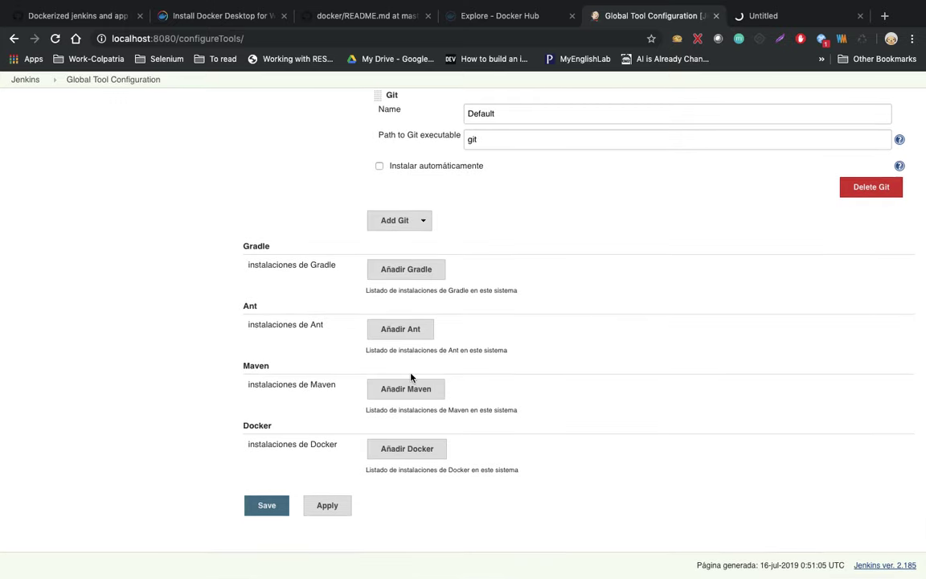
{"action": "left_click", "coordinate": [432, 390]}
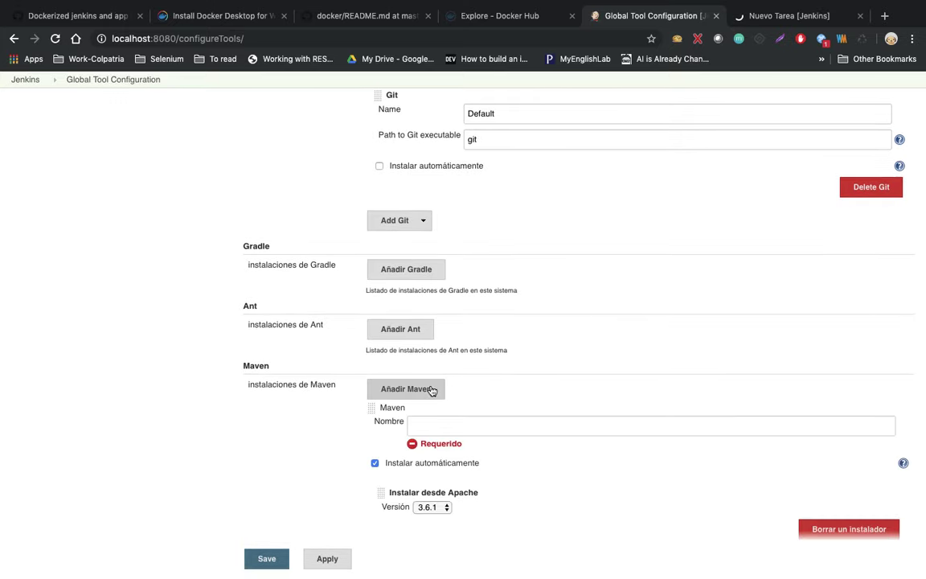
Copy maven3.6.1 from the setup notes and paste it as the Maven name.
{"action": "left_click", "coordinate": [372, 17]}
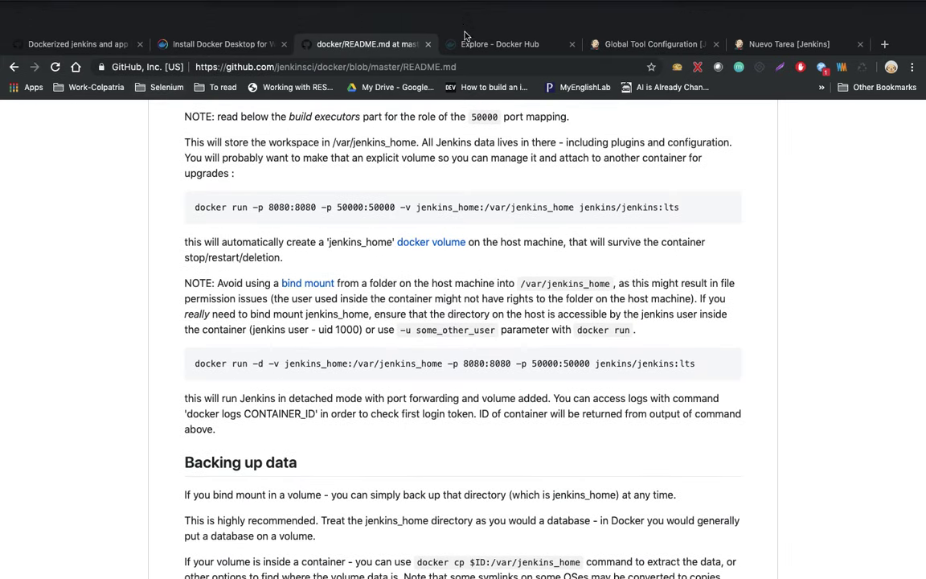
{"action": "left_click", "coordinate": [109, 24]}
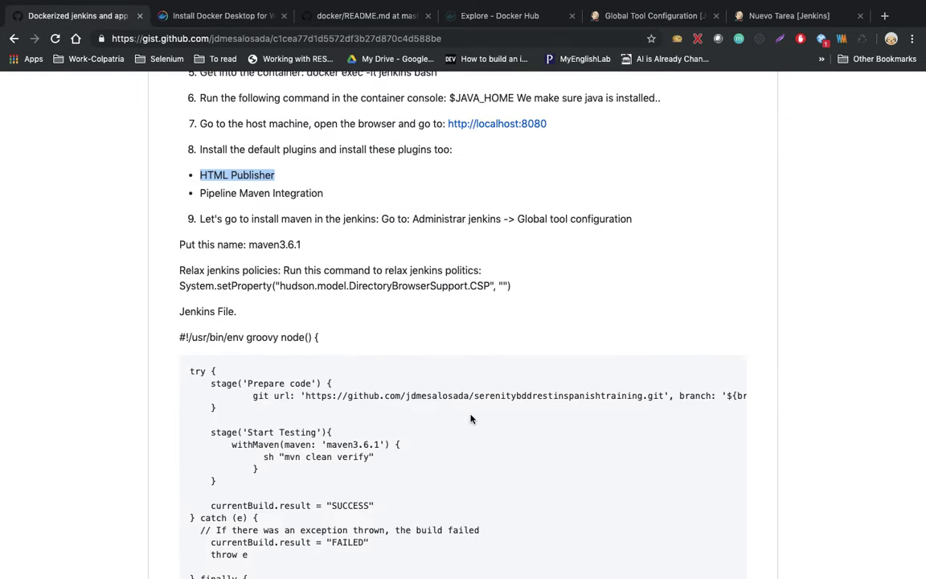
{"action": "right_click", "coordinate": [417, 347]}
{"action": "left_click", "coordinate": [302, 243]}
{"action": "left_click_drag", "start_coordinate": [301, 243], "coordinate": [250, 245]}
{"action": "key", "text": "ctrl+c"}
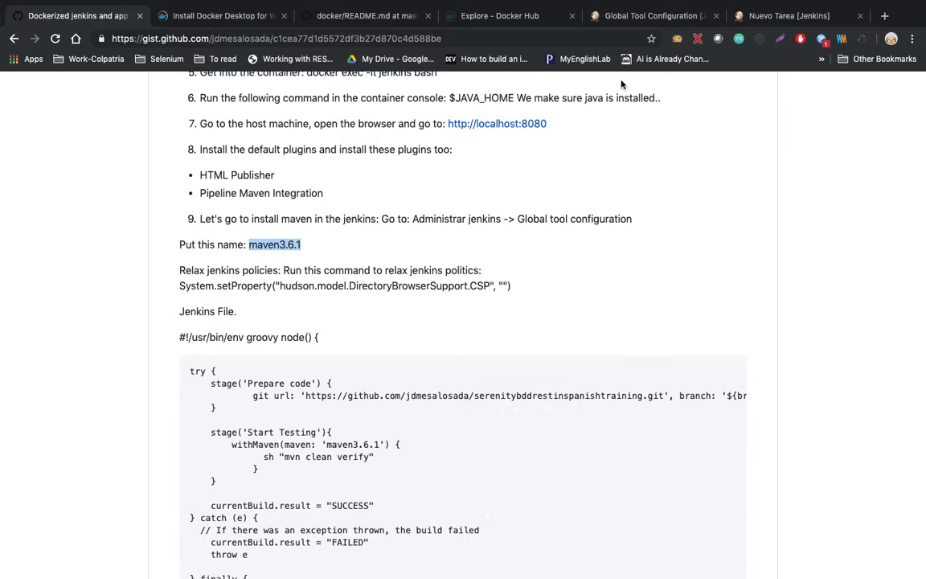
{"action": "left_click", "coordinate": [611, 17]}
{"action": "left_click", "coordinate": [410, 424]}
{"action": "key", "text": "ctrl+v"}
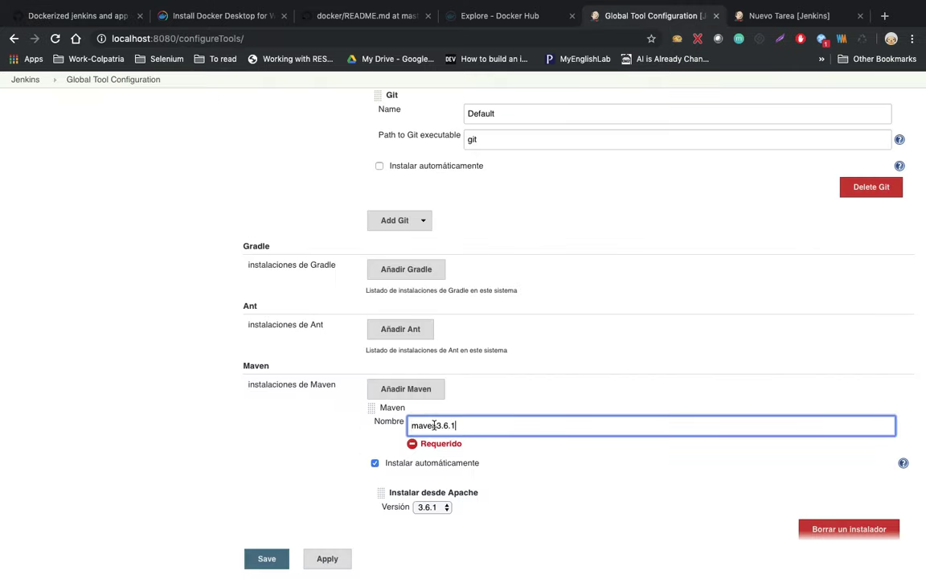
Keep automatic install of Maven version 3.6.1 and save the tool configuration.
{"action": "scroll", "coordinate": [572, 399], "scroll_direction": "down", "scroll_amount": 2}
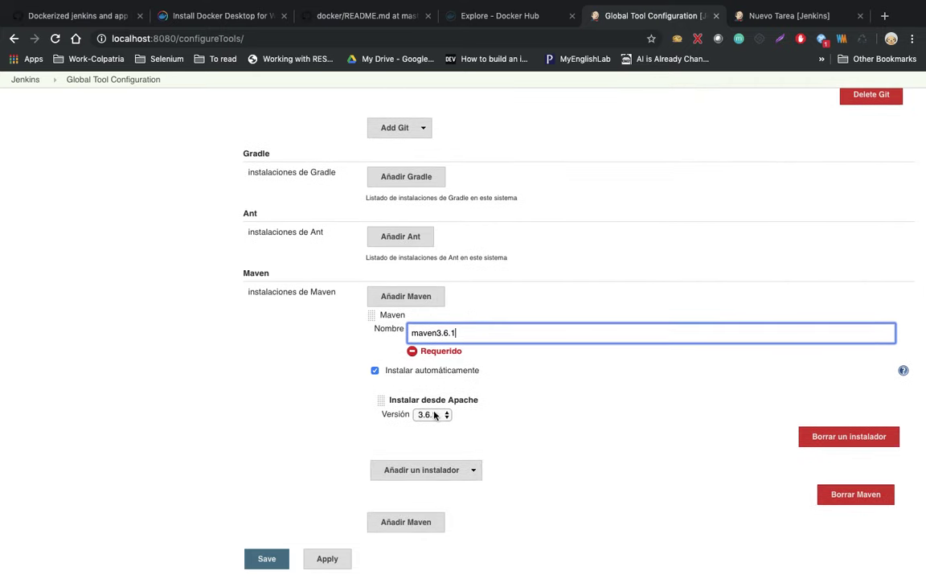
{"action": "left_click", "coordinate": [434, 414]}
{"action": "left_click", "coordinate": [518, 397]}
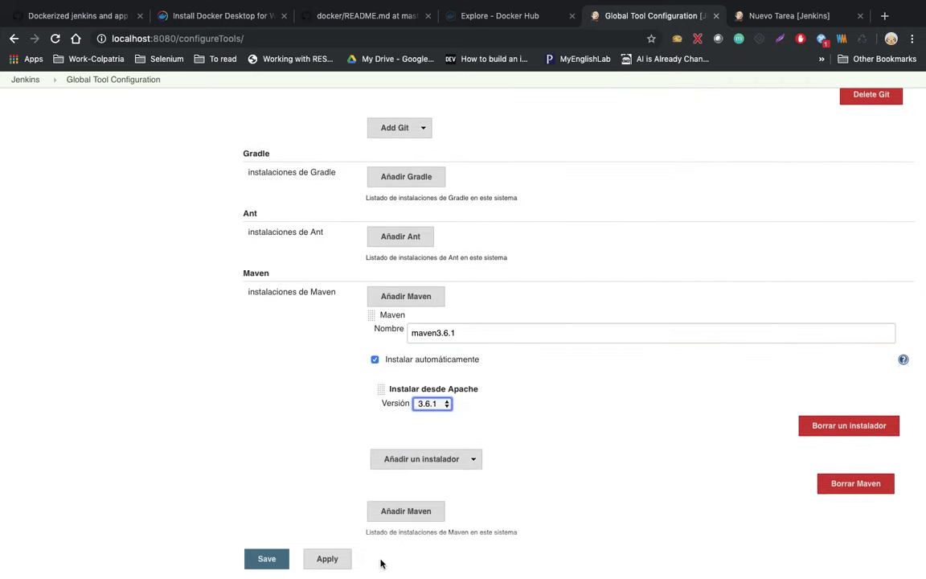
{"action": "left_click", "coordinate": [266, 561]}
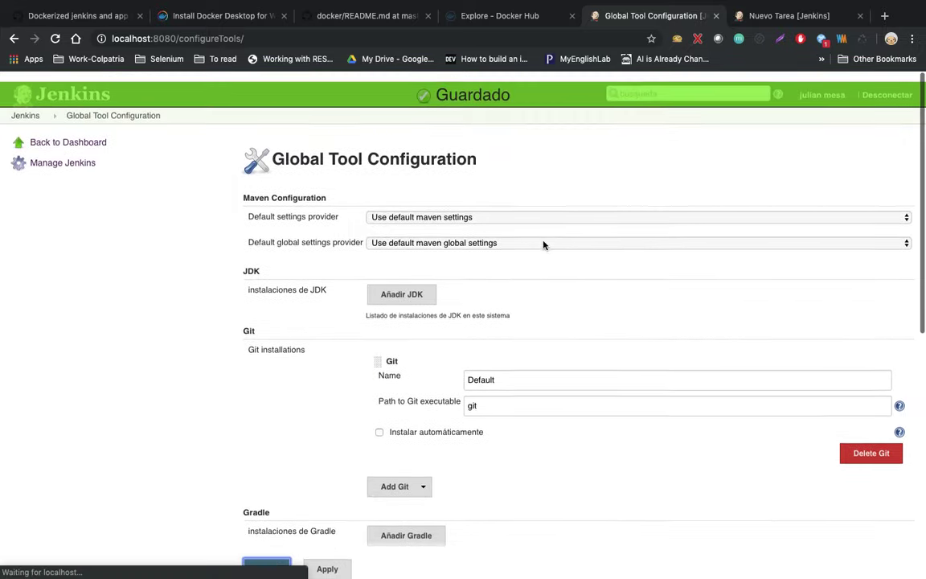
Create a new Pipeline job named test1.
{"action": "left_click", "coordinate": [783, 16]}
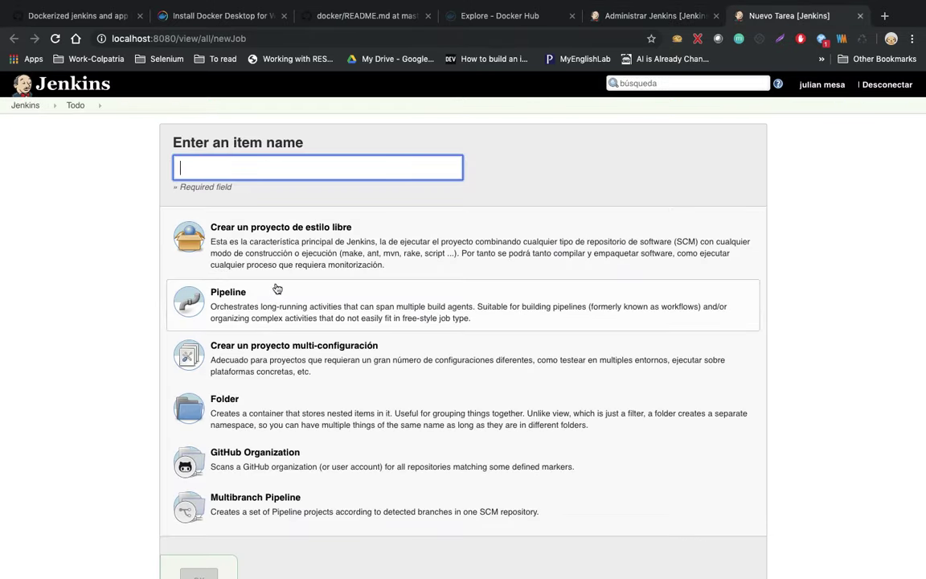
{"action": "left_click", "coordinate": [206, 173]}
{"action": "type", "text": "test1"}
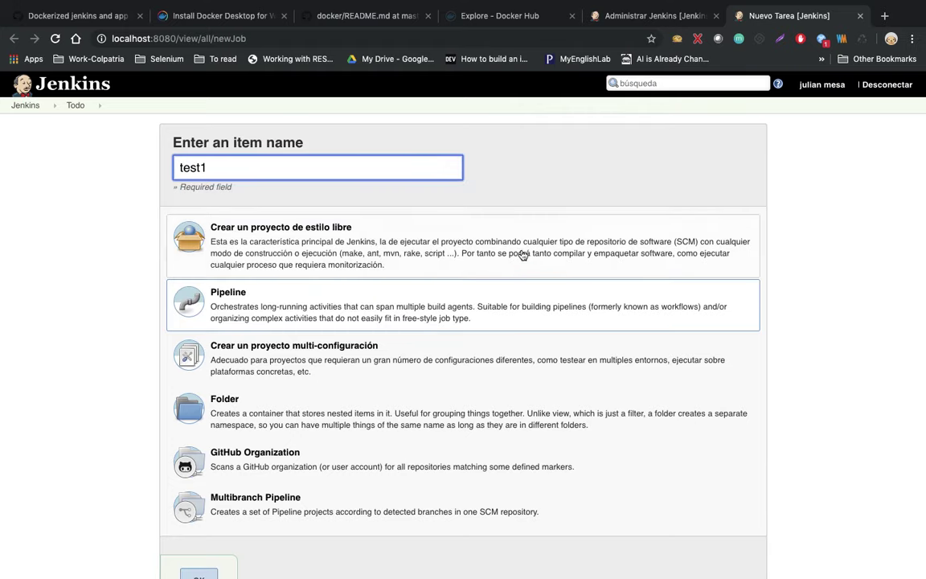
{"action": "scroll", "coordinate": [531, 257], "scroll_direction": "down", "scroll_amount": 2}
{"action": "left_click", "coordinate": [195, 506]}
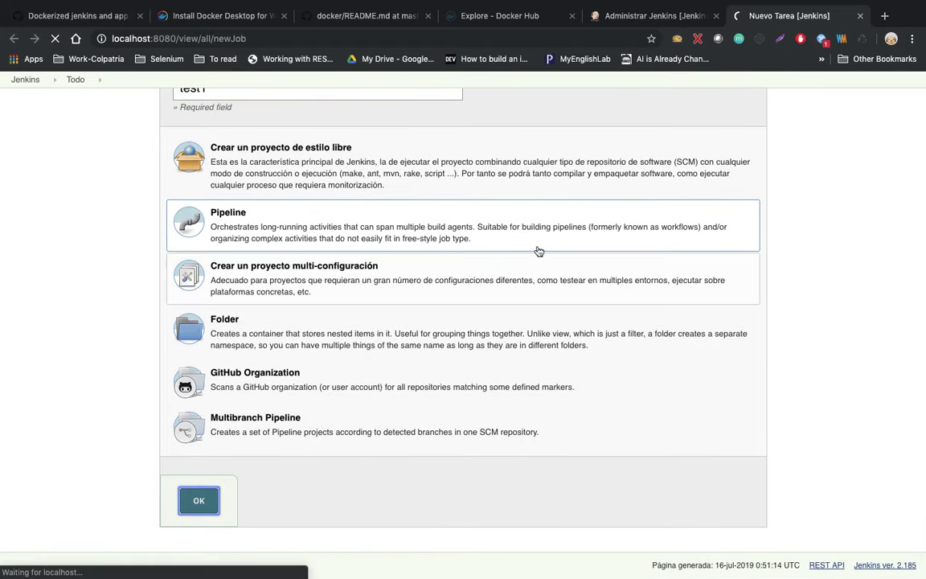
Select the sample Jenkinsfile script in the setup gist.
{"action": "left_click", "coordinate": [93, 24]}
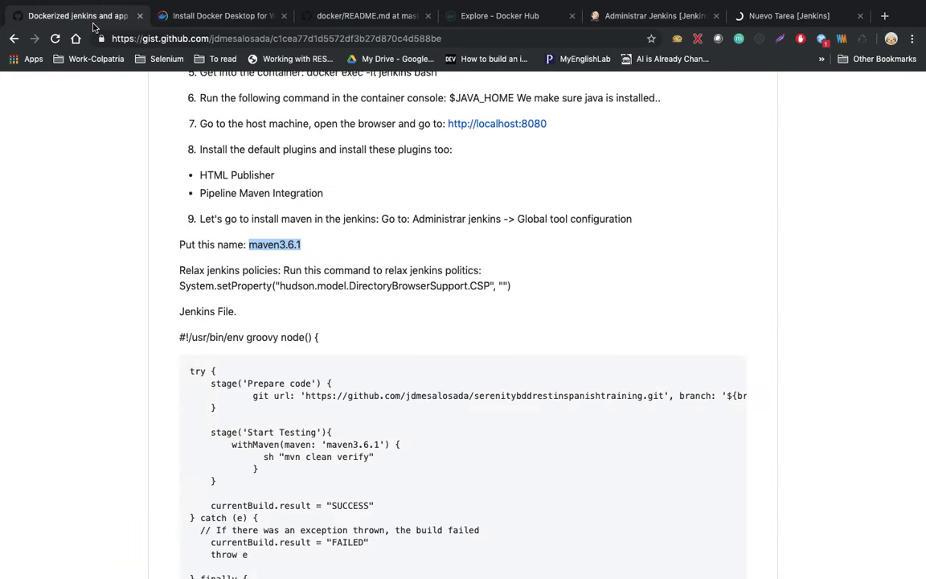
{"action": "scroll", "coordinate": [364, 327], "scroll_direction": "down", "scroll_amount": 2}
{"action": "scroll", "coordinate": [364, 327], "scroll_direction": "down", "scroll_amount": 2}
{"action": "scroll", "coordinate": [364, 327], "scroll_direction": "down", "scroll_amount": 1}
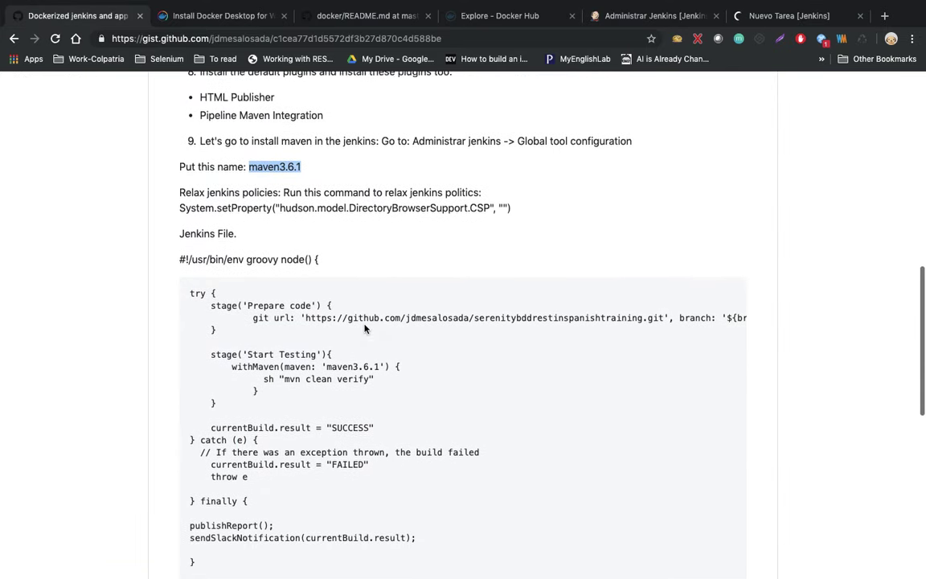
{"action": "right_click", "coordinate": [364, 326]}
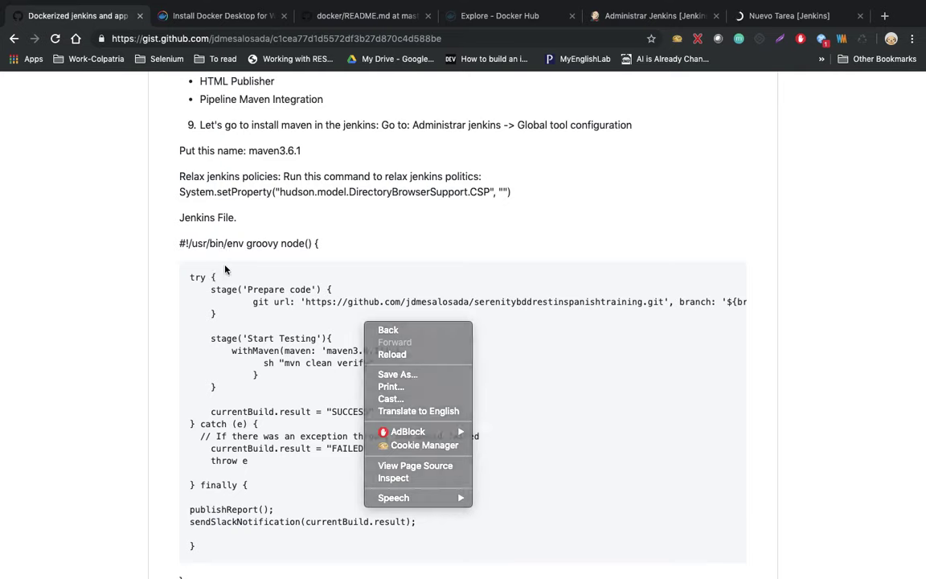
{"action": "left_click", "coordinate": [205, 242]}
{"action": "mouse_move", "coordinate": [179, 243]}
{"action": "left_mouse_down"}
{"action": "mouse_move", "coordinate": [225, 285]}
{"action": "mouse_move", "coordinate": [229, 402]}
{"action": "left_mouse_up"}
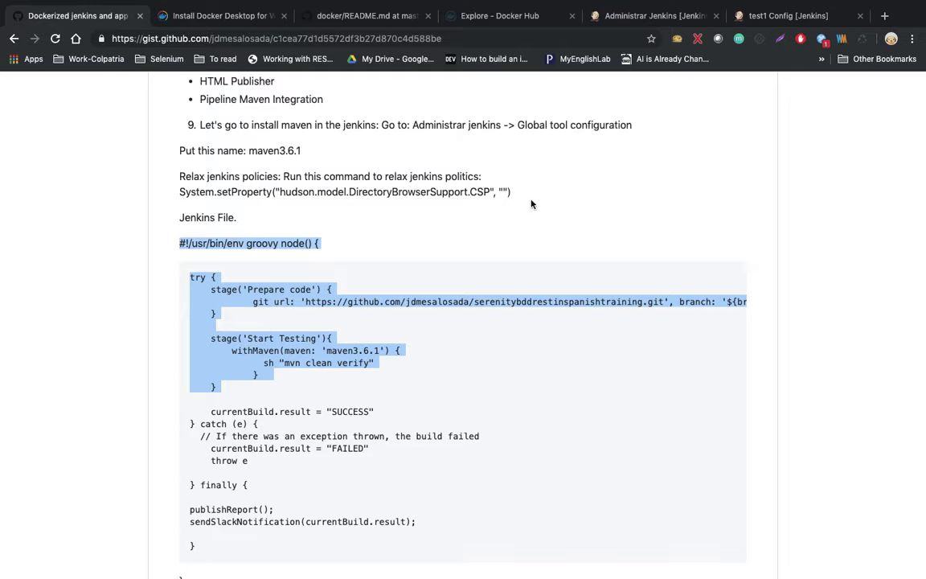
Paste the copied Jenkinsfile into test1's Pipeline script editor.
{"action": "left_click", "coordinate": [784, 16]}
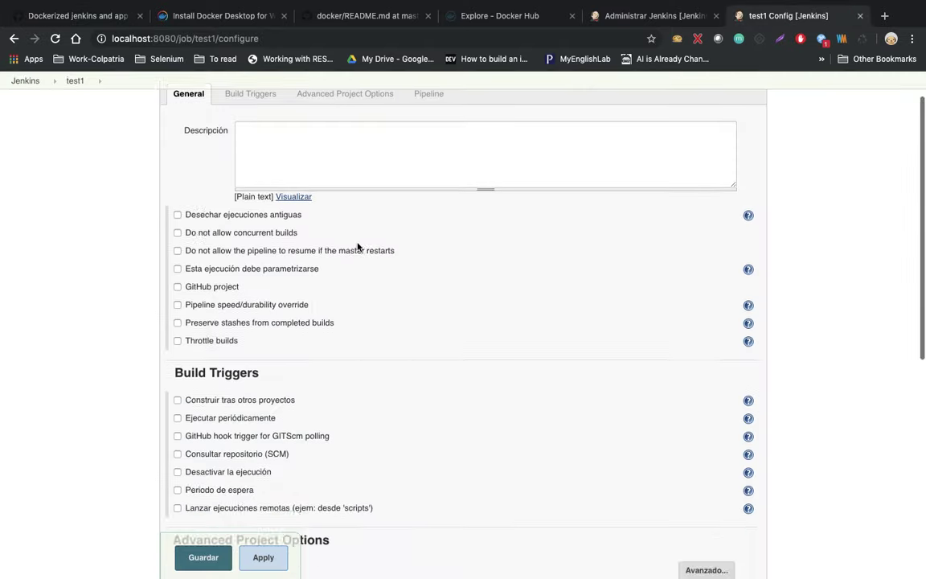
{"action": "scroll", "coordinate": [358, 246], "scroll_direction": "down", "scroll_amount": 10}
{"action": "left_click", "coordinate": [348, 295]}
{"action": "key", "text": "ctrl+v"}
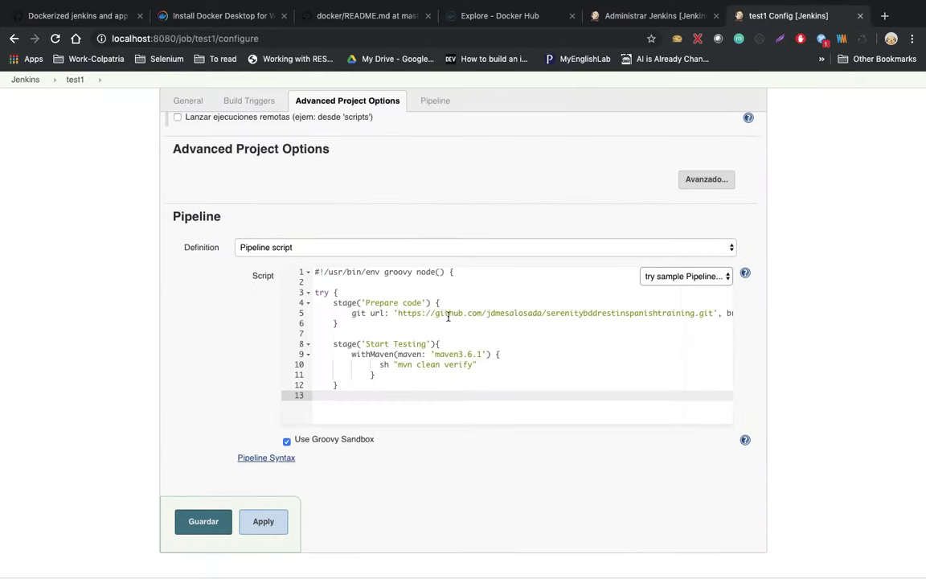
Remove the try { line and the Prepare code stage from the script.
{"action": "left_click", "coordinate": [472, 303]}
{"action": "left_click", "coordinate": [339, 292]}
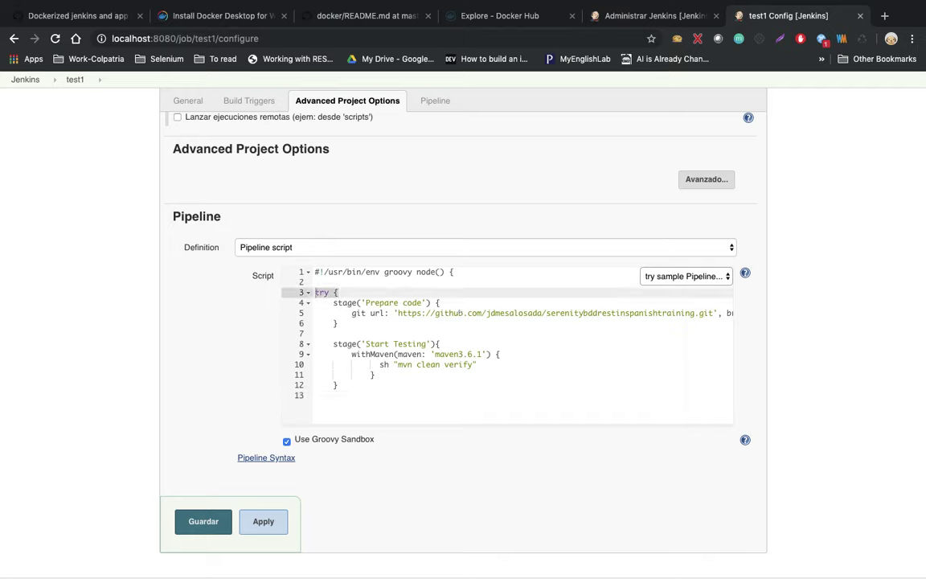
{"action": "key", "text": "BackSpace"}
{"action": "key", "text": "BackSpace"}
{"action": "key", "text": "BackSpace"}
{"action": "left_click", "coordinate": [315, 323]}
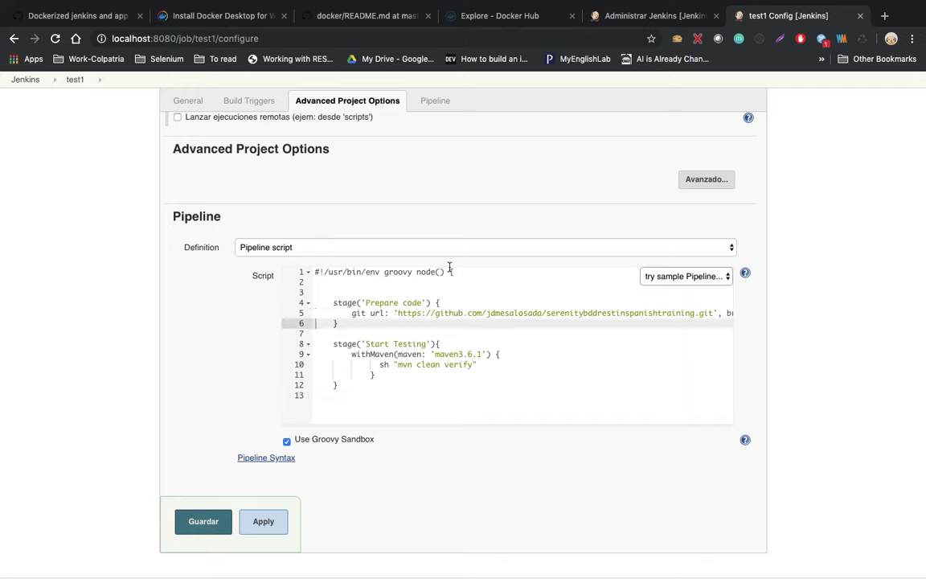
{"action": "left_click", "coordinate": [416, 271]}
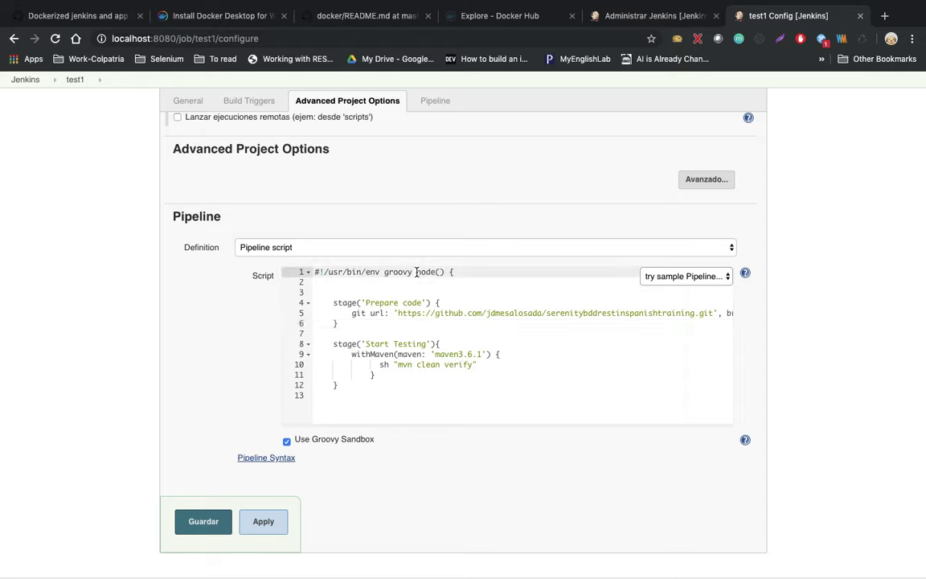
{"action": "key", "text": "Return"}
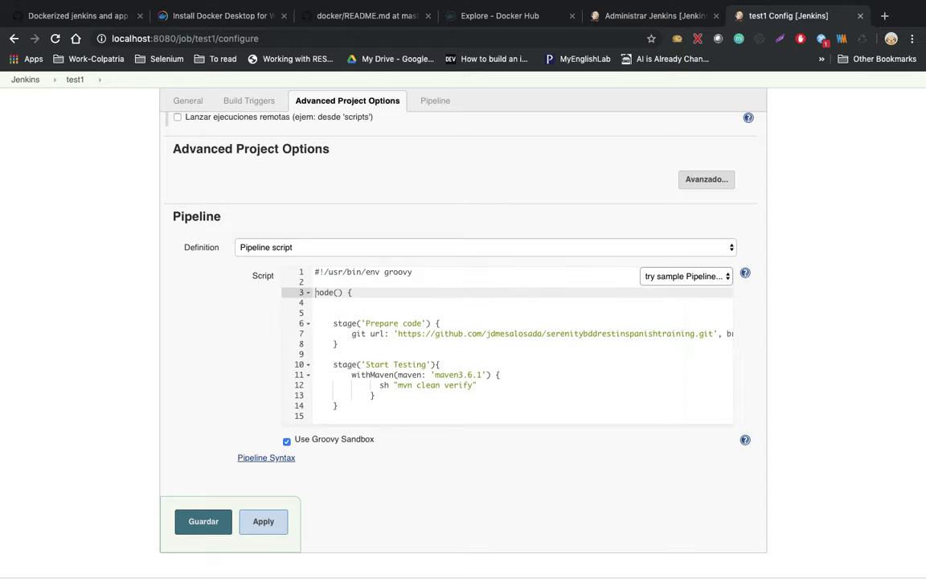
{"action": "key", "text": "End"}
{"action": "key", "text": "Delete"}
{"action": "key", "text": "Return"}
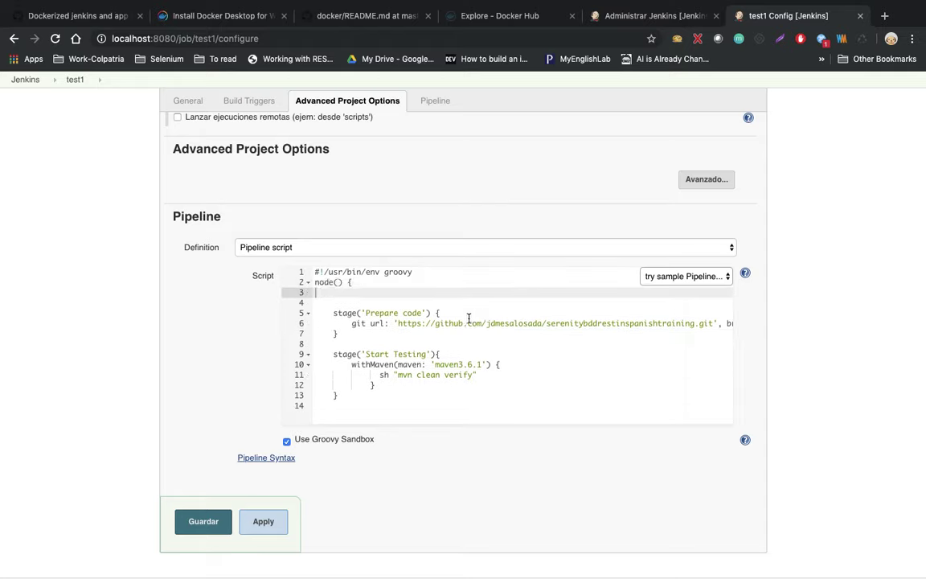
{"action": "left_click_drag", "start_coordinate": [368, 340], "coordinate": [311, 311]}
{"action": "key", "text": "BackSpace"}
{"action": "key", "text": "BackSpace"}
{"action": "key", "text": "BackSpace"}
Tidy the closing lines and rename the stage from Start Testing to Maven.
{"action": "key", "text": "Down"}
{"action": "key", "text": "Down"}
{"action": "key", "text": "Down"}
{"action": "key", "text": "Down"}
{"action": "key", "text": "Down"}
{"action": "key", "text": "Down"}
{"action": "key", "text": "Up"}
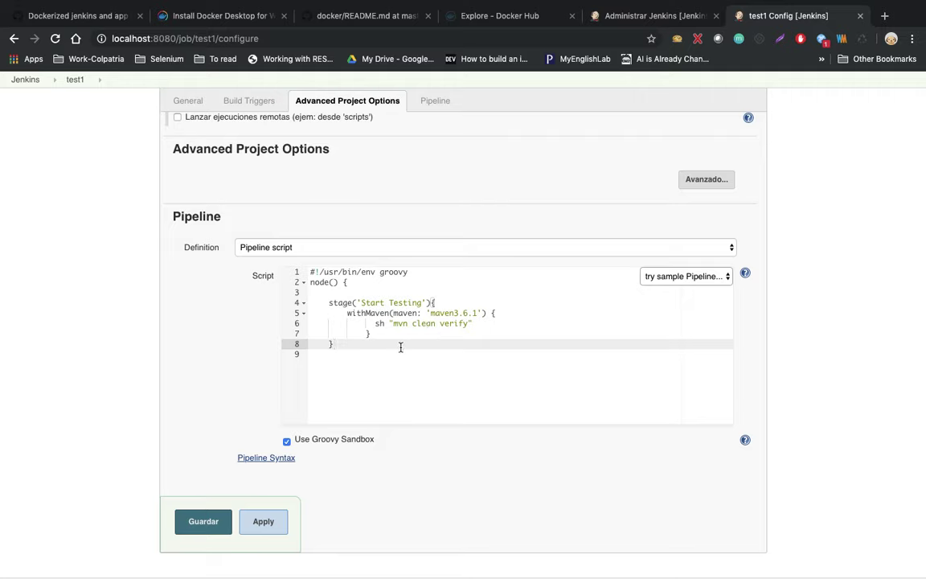
{"action": "key", "text": "Return"}
{"action": "type", "text": "}"}
{"action": "left_click", "coordinate": [319, 343]}
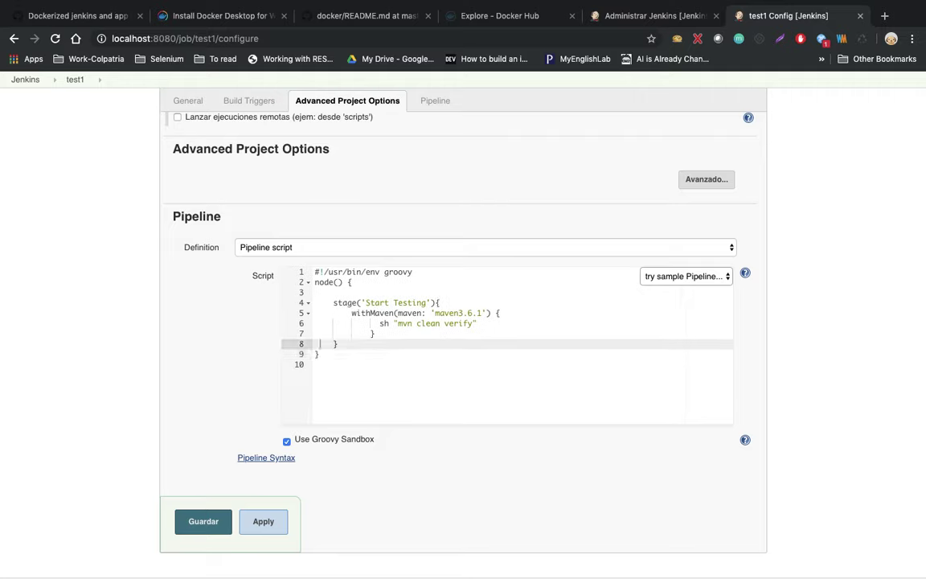
{"action": "left_click_drag", "start_coordinate": [424, 303], "coordinate": [368, 303]}
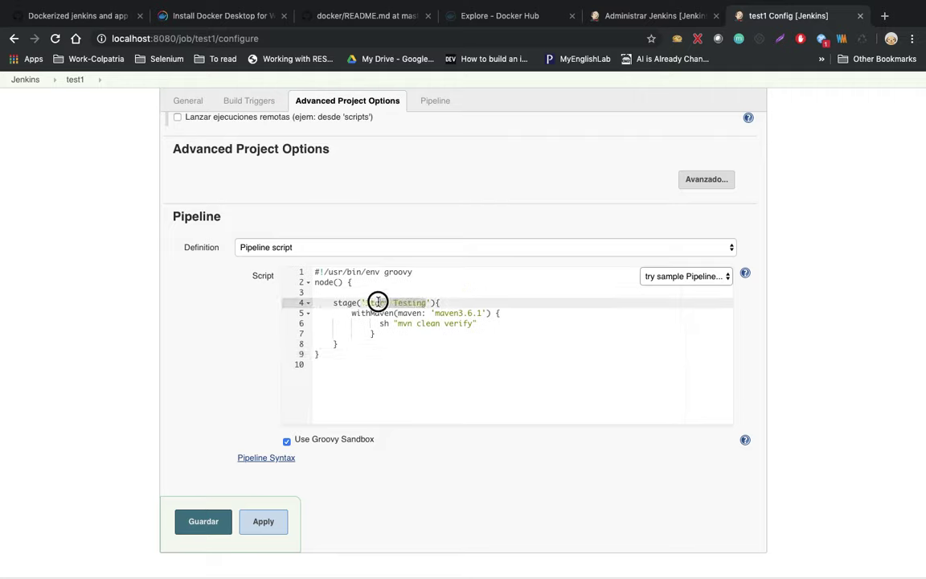
{"action": "type", "text": "Mave"}
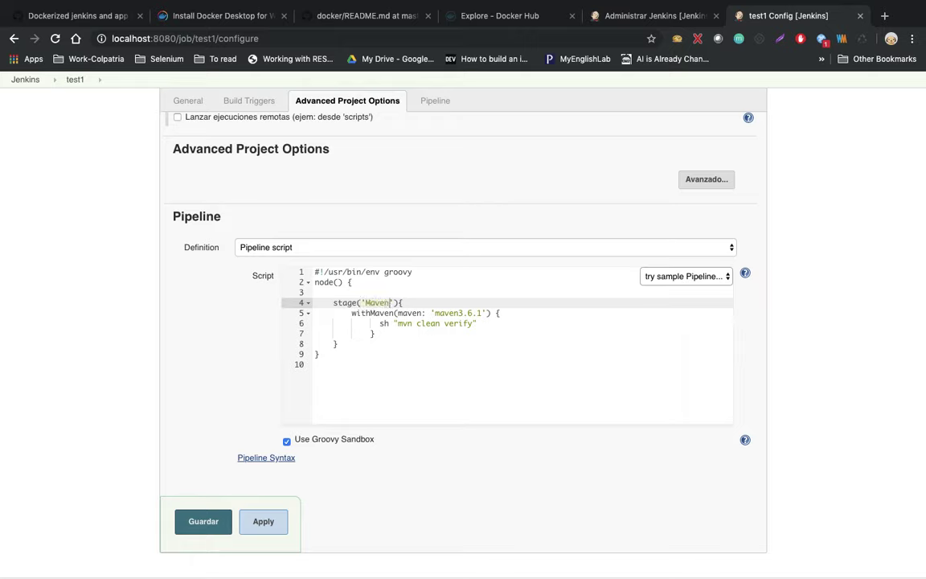
{"action": "left_click", "coordinate": [386, 313]}
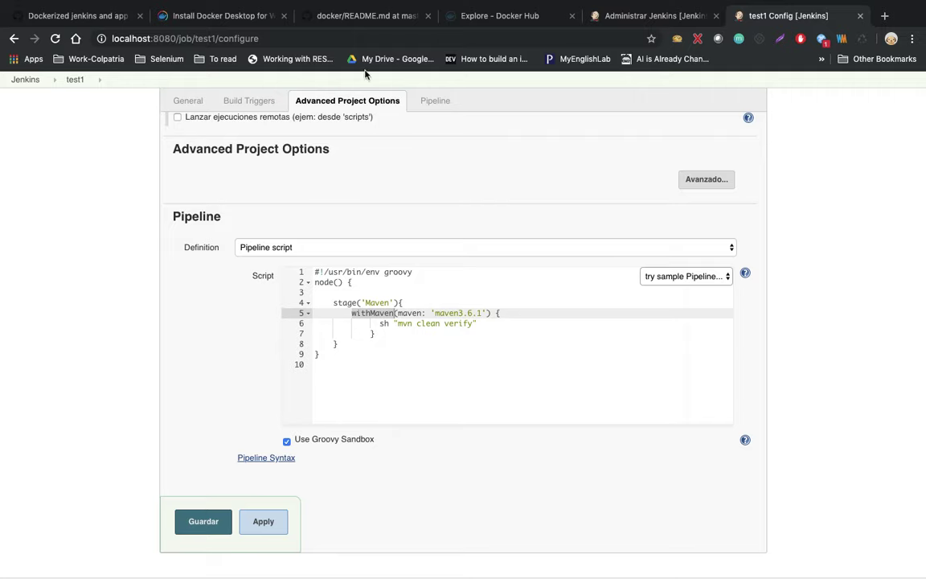
Confirm the Maven tool name maven3.6.1 in Global Tool Configuration.
{"action": "left_click", "coordinate": [643, 16]}
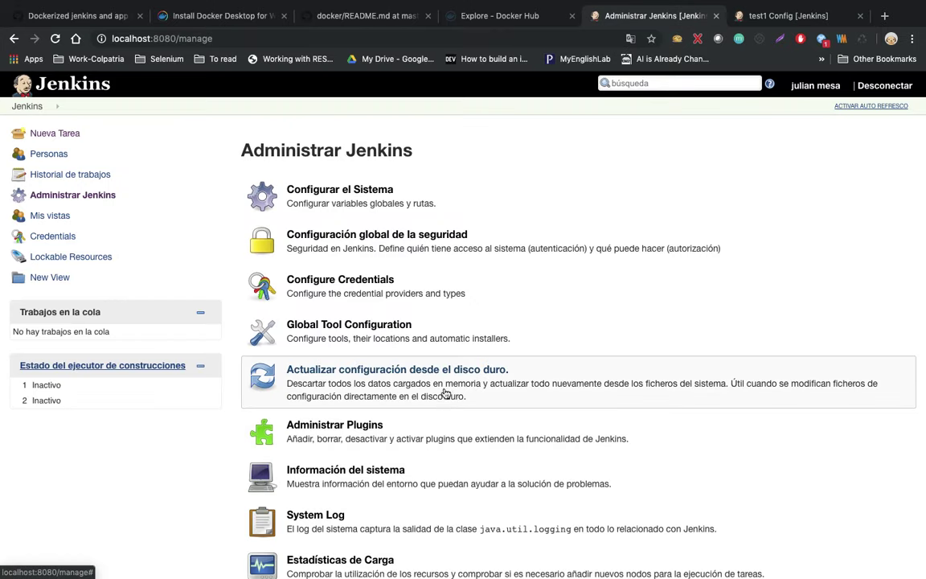
{"action": "scroll", "coordinate": [446, 401], "scroll_direction": "down", "scroll_amount": 1}
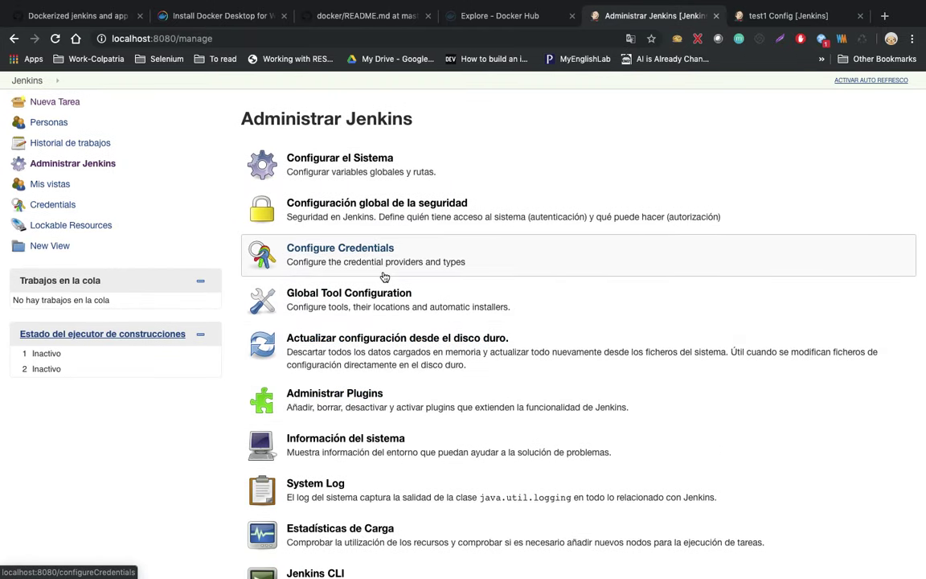
{"action": "left_click", "coordinate": [362, 309]}
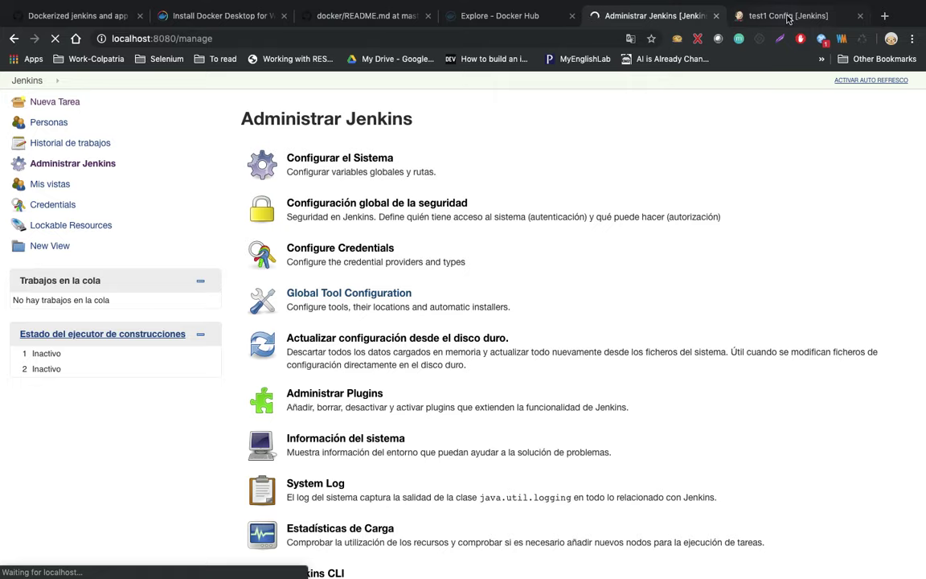
{"action": "left_click", "coordinate": [788, 16]}
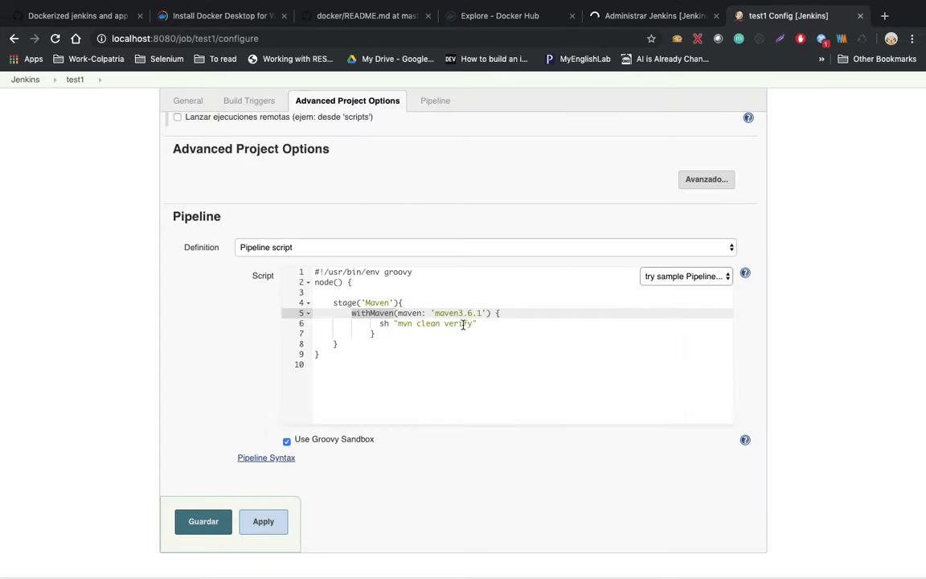
Change the command to mvn -version and save the test1 pipeline.
{"action": "left_click", "coordinate": [463, 323]}
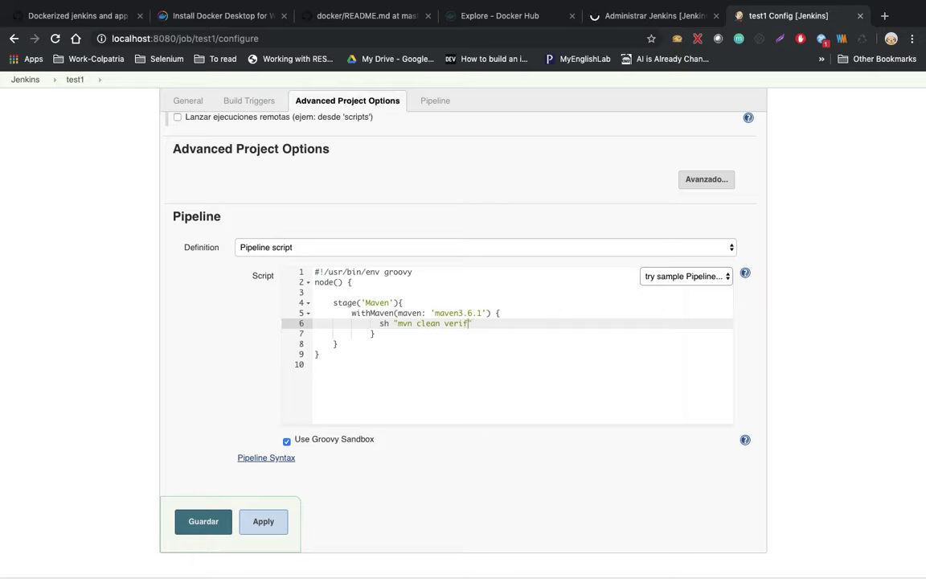
{"action": "key", "text": "BackSpace"}
{"action": "key", "text": "BackSpace"}
{"action": "key", "text": "BackSpace"}
{"action": "key", "text": "BackSpace"}
{"action": "key", "text": "BackSpace"}
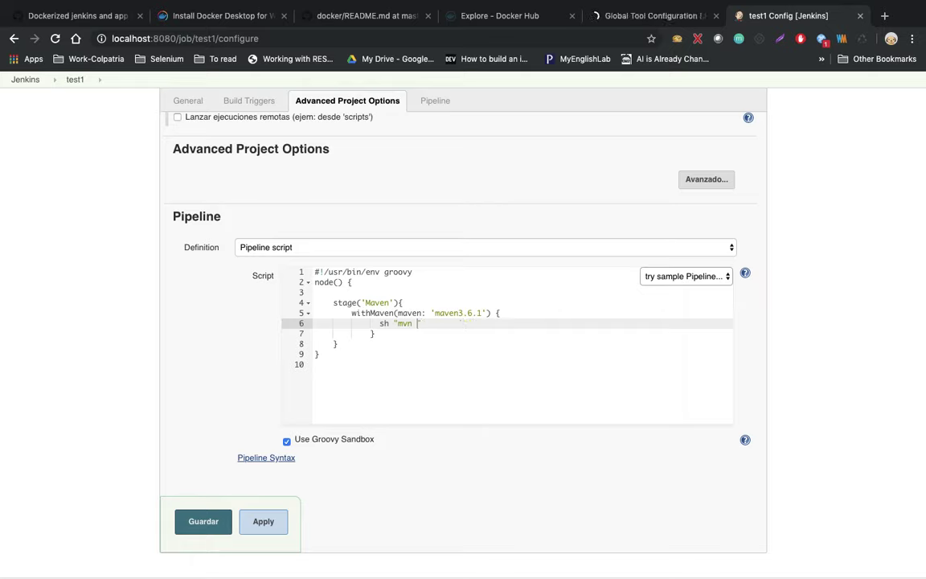
{"action": "type", "text": "-version"}
{"action": "left_click", "coordinate": [223, 523]}
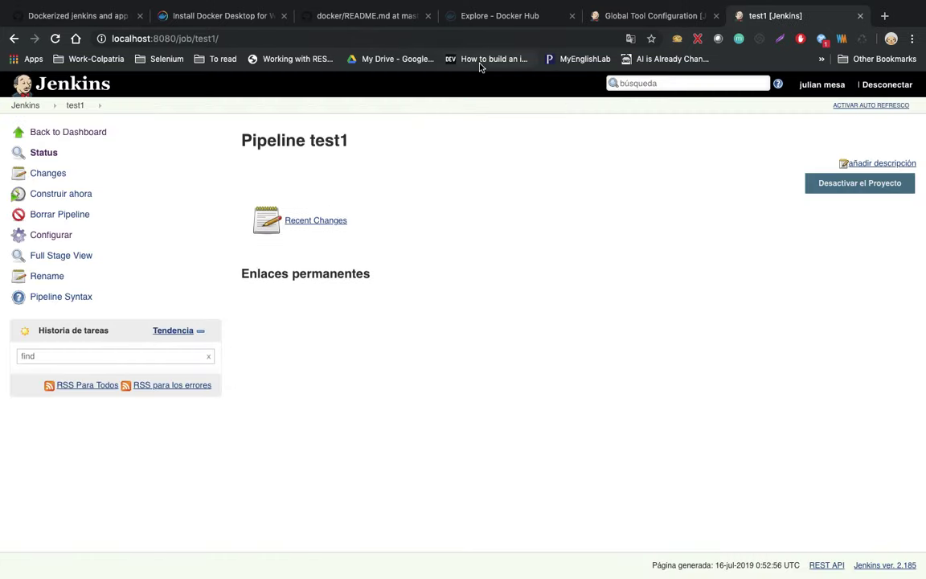
Select the plugin name 'Pipeline Maven Integration' in the setup gist.
{"action": "left_click", "coordinate": [648, 16]}
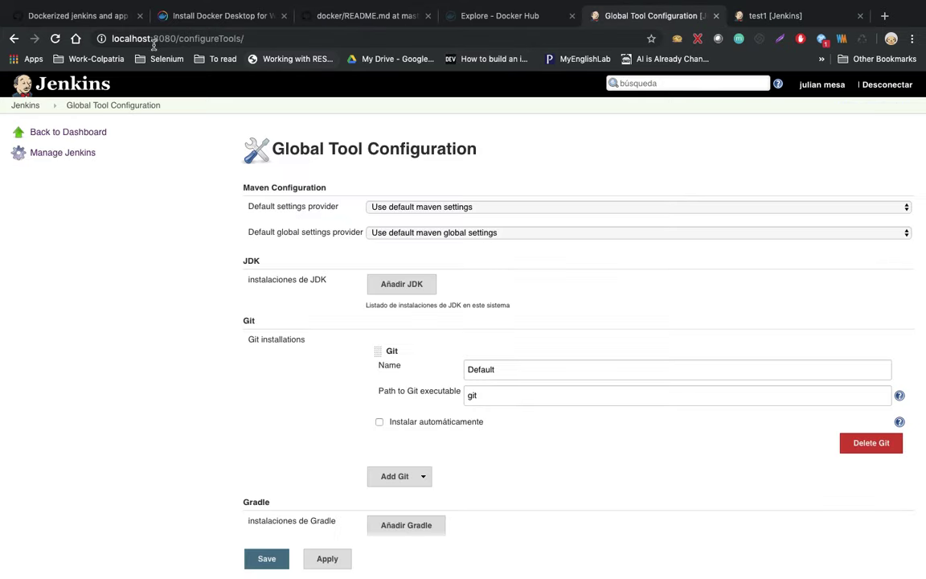
{"action": "left_click", "coordinate": [93, 16]}
{"action": "scroll", "coordinate": [273, 297], "scroll_direction": "up", "scroll_amount": 2}
{"action": "scroll", "coordinate": [322, 302], "scroll_direction": "up", "scroll_amount": 1}
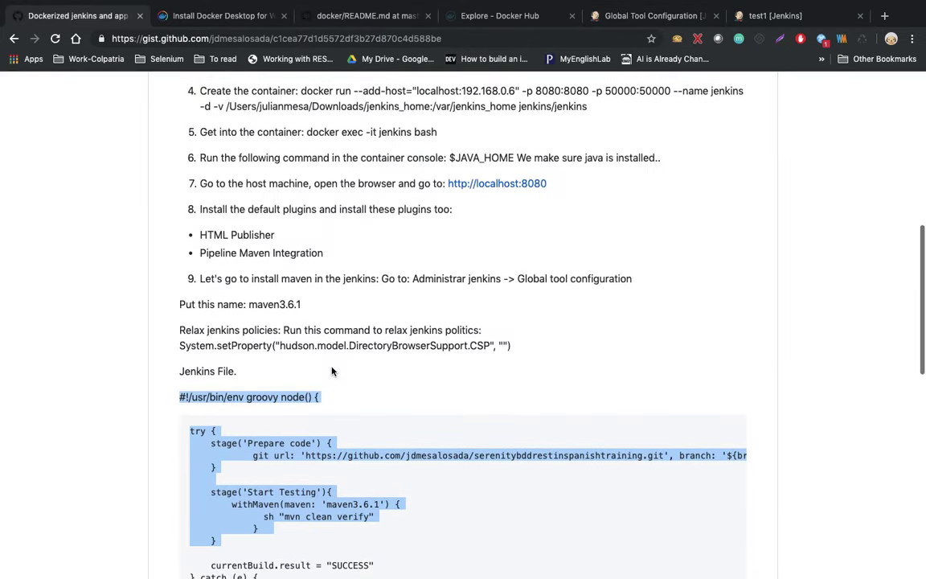
{"action": "left_click_drag", "start_coordinate": [324, 253], "coordinate": [200, 253]}
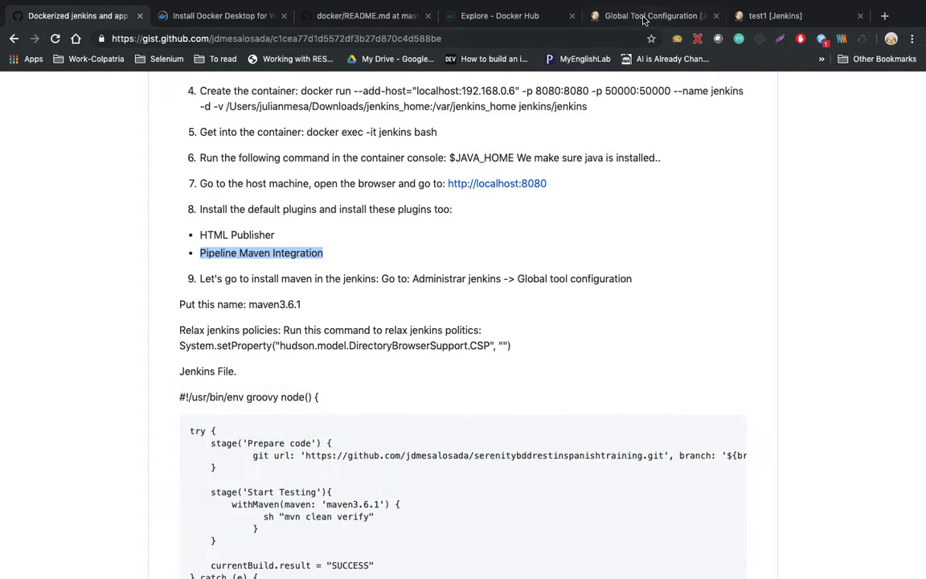
Open the Jenkins dashboard in a new tab and go to Administrar Jenkins.
{"action": "left_click", "coordinate": [599, 16]}
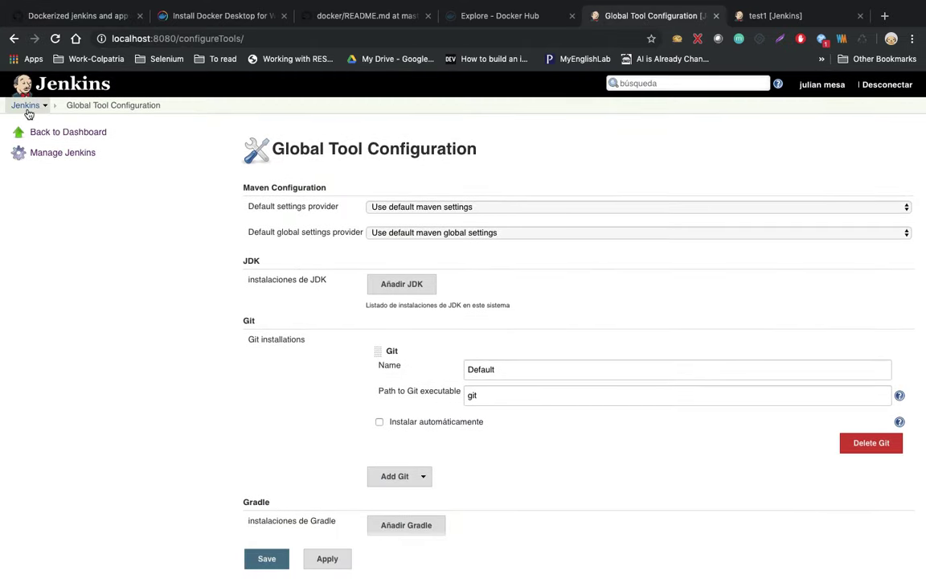
{"action": "right_click", "coordinate": [25, 107]}
{"action": "left_click", "coordinate": [48, 115]}
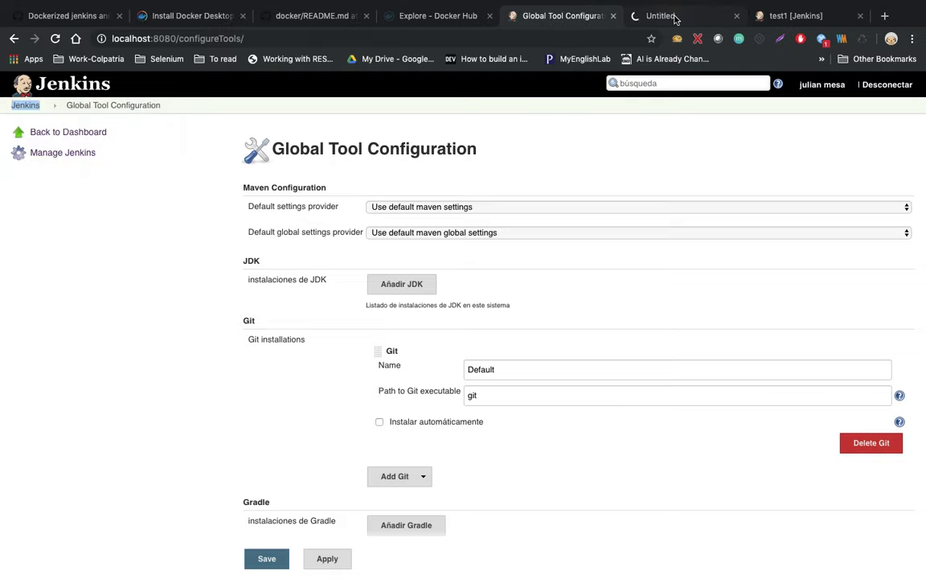
{"action": "left_click", "coordinate": [672, 16]}
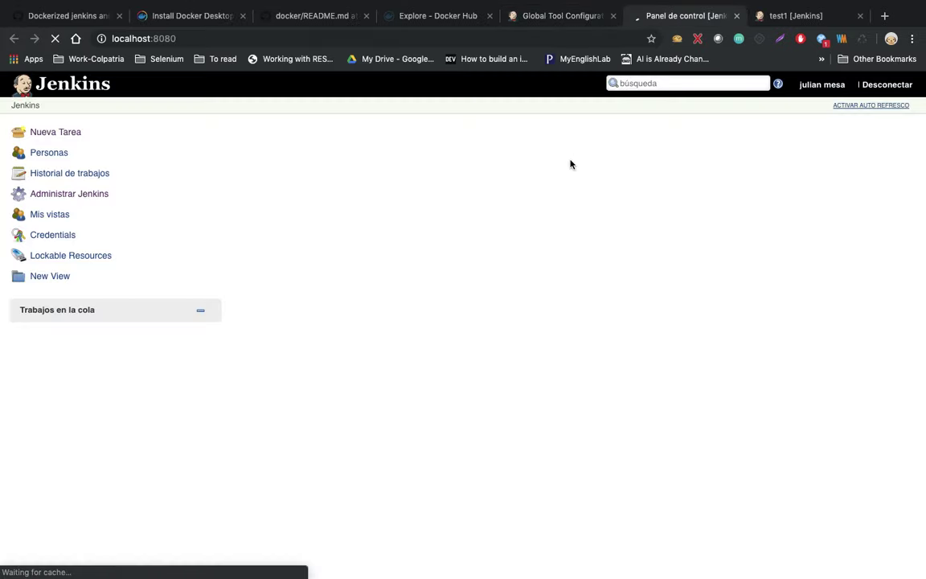
{"action": "left_click", "coordinate": [71, 197]}
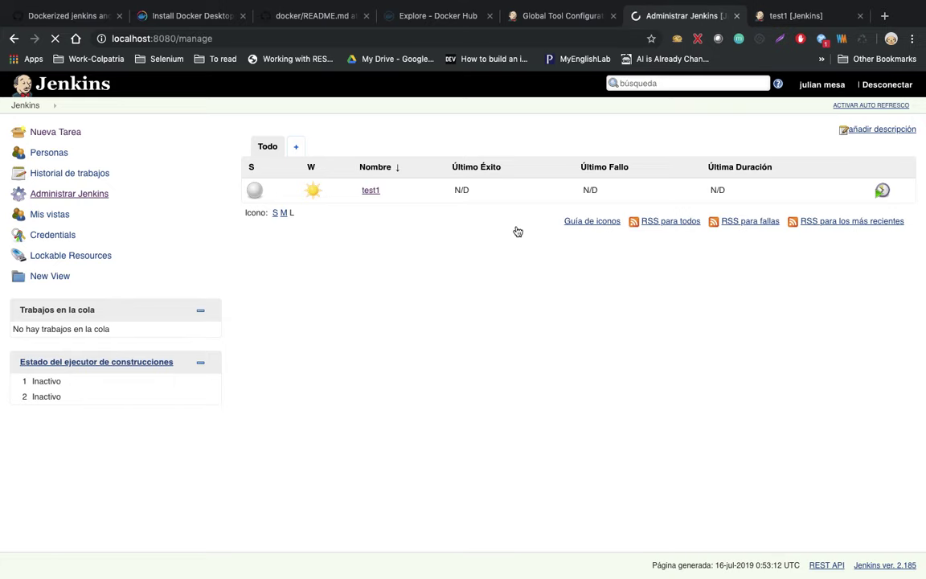
Open the plugin manager's Todos los plugins list.
{"action": "left_click", "coordinate": [364, 446]}
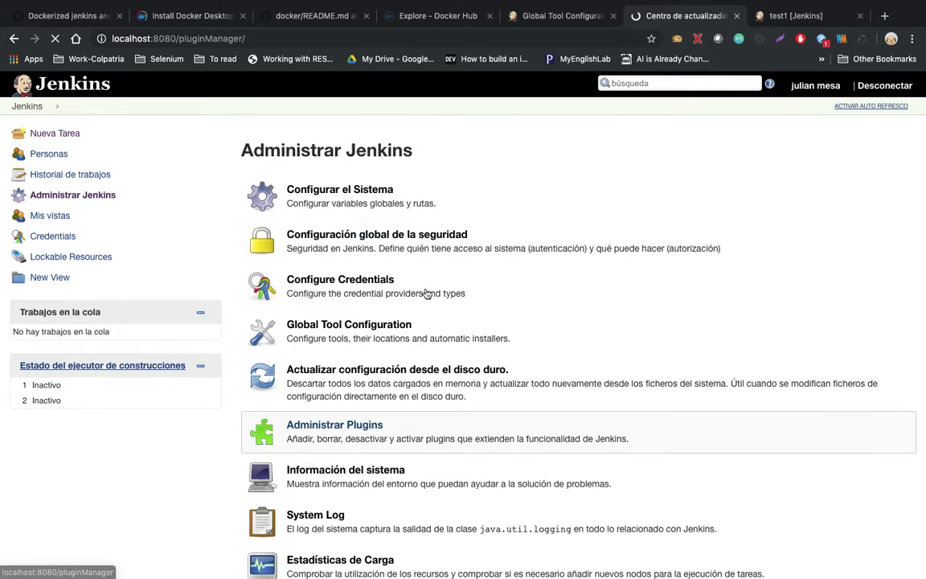
{"action": "left_click", "coordinate": [425, 169]}
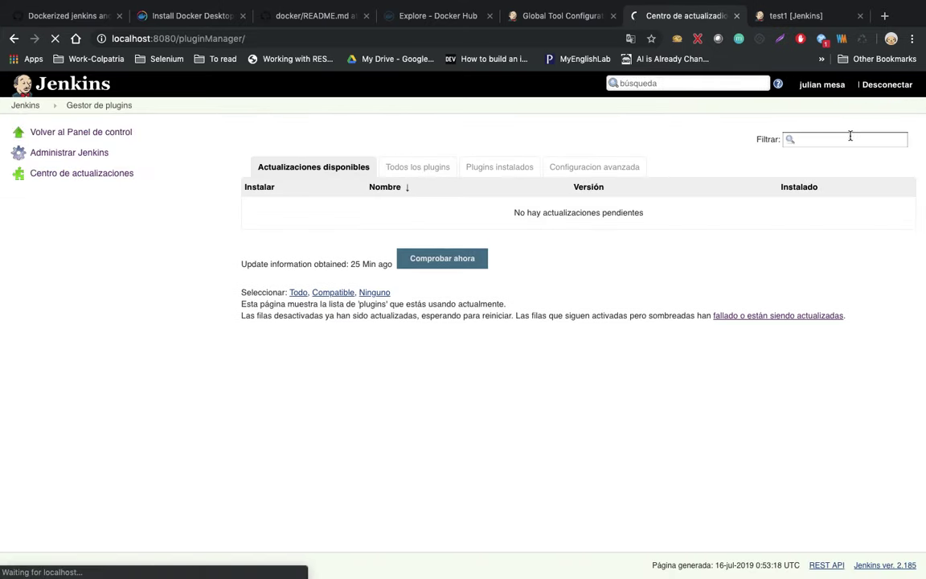
{"action": "left_click", "coordinate": [790, 20]}
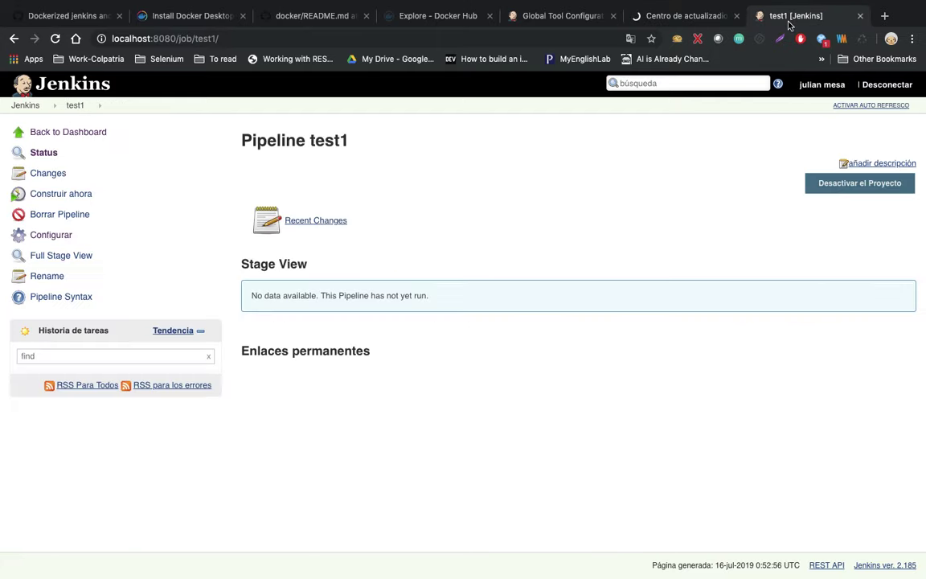
Review the mvn -version pipeline script in test1's configuration.
{"action": "left_click", "coordinate": [66, 234]}
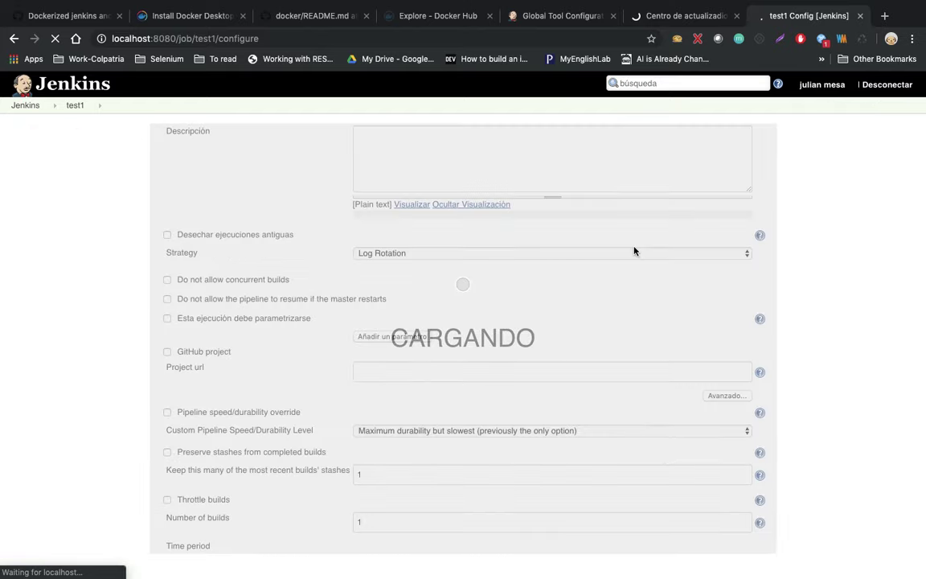
{"action": "scroll", "coordinate": [518, 385], "scroll_direction": "down", "scroll_amount": 3}
{"action": "scroll", "coordinate": [517, 386], "scroll_direction": "down", "scroll_amount": 2}
{"action": "scroll", "coordinate": [518, 386], "scroll_direction": "down", "scroll_amount": 4}
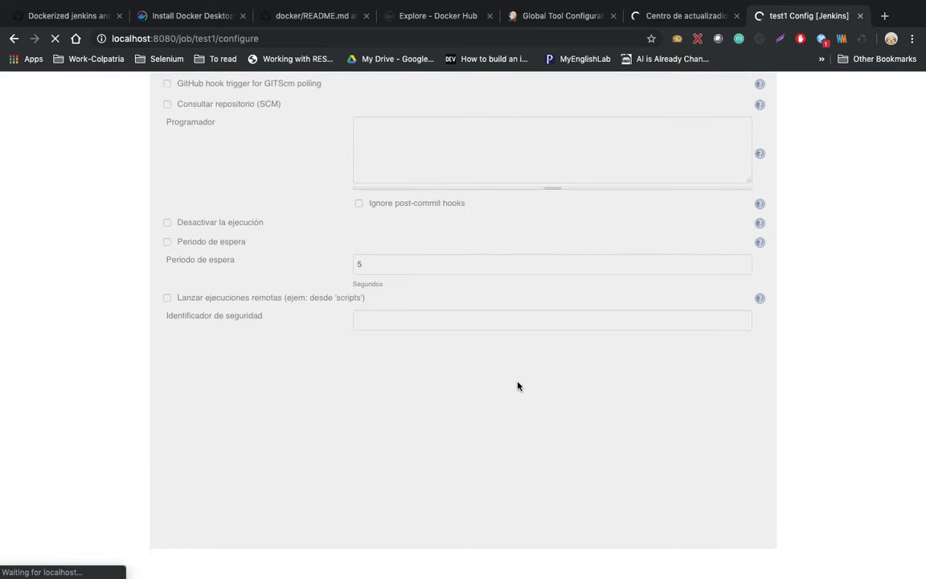
{"action": "scroll", "coordinate": [517, 386], "scroll_direction": "down", "scroll_amount": 2}
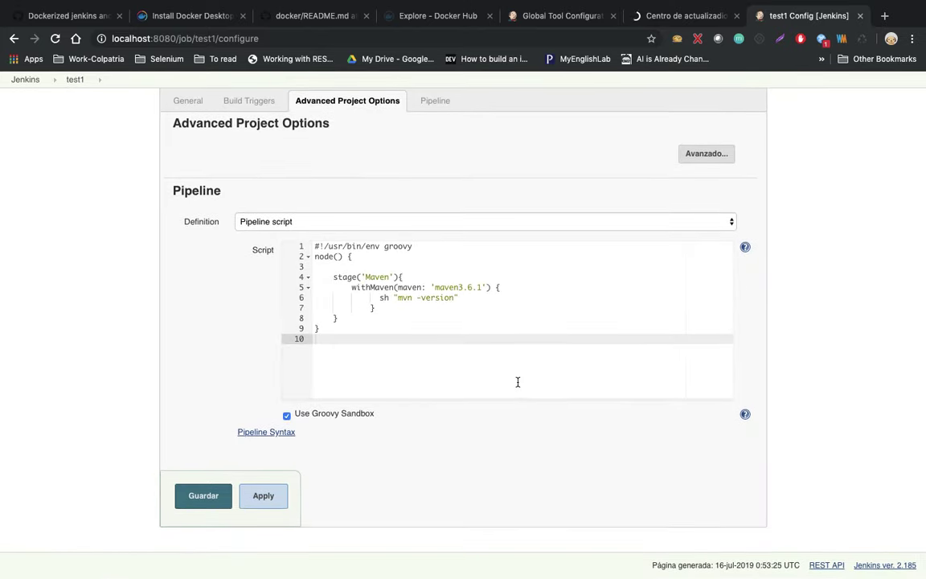
{"action": "right_click", "coordinate": [519, 287]}
{"action": "left_click", "coordinate": [449, 270]}
Recheck Global Tool Configuration, then return to the plugin manager.
{"action": "left_click", "coordinate": [543, 16]}
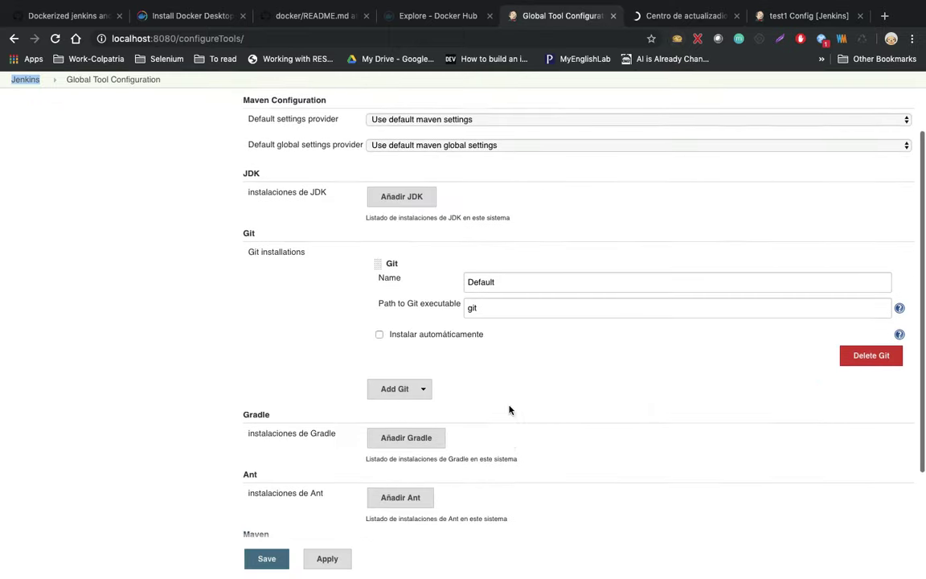
{"action": "scroll", "coordinate": [509, 410], "scroll_direction": "down", "scroll_amount": 5}
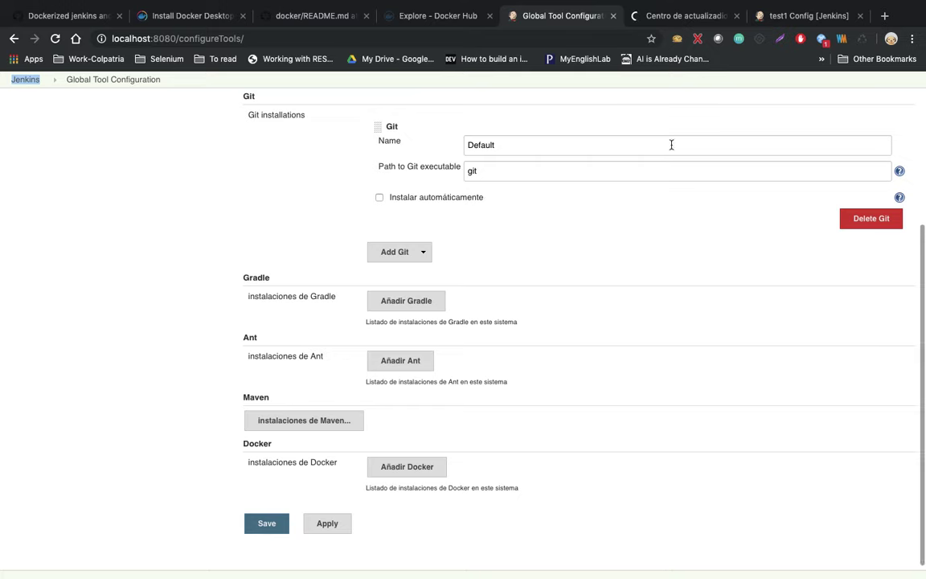
{"action": "left_click", "coordinate": [685, 16]}
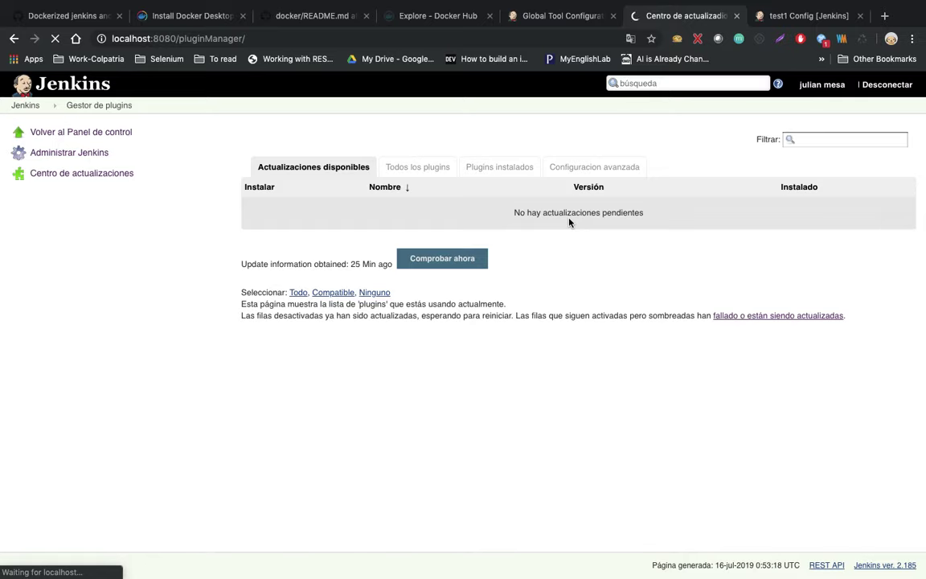
{"action": "key", "text": "ctrl+Left"}
{"action": "key", "text": "ctrl+Left"}
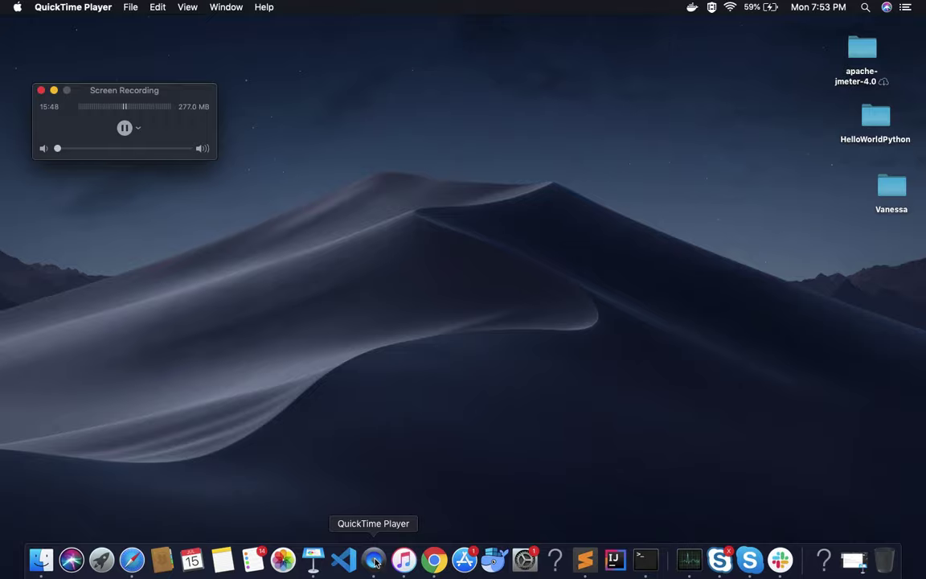
Tick Pipeline Maven Integration in Todos los plugins and choose Instalar sin reiniciar.
{"action": "left_click", "coordinate": [125, 130]}
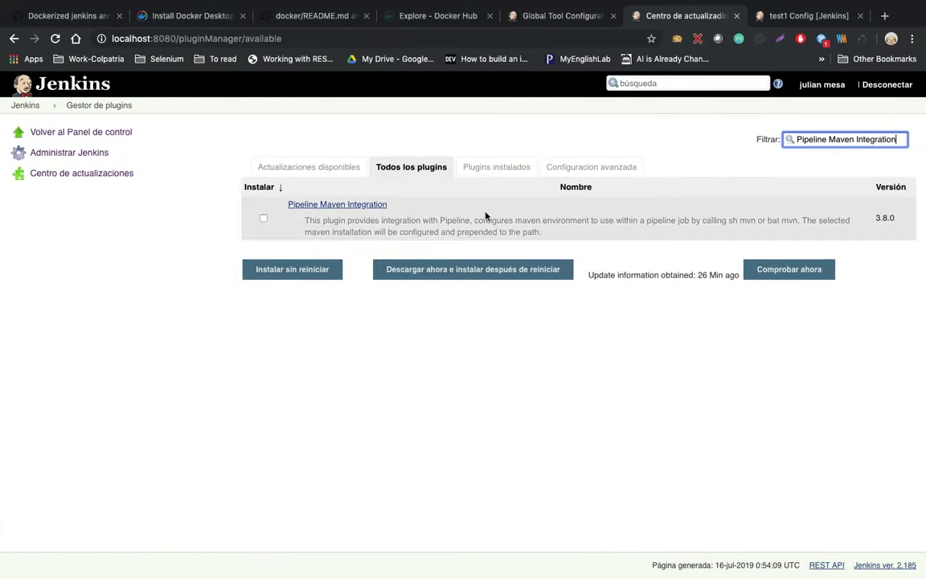
{"action": "left_click", "coordinate": [263, 218]}
{"action": "left_click", "coordinate": [282, 271]}
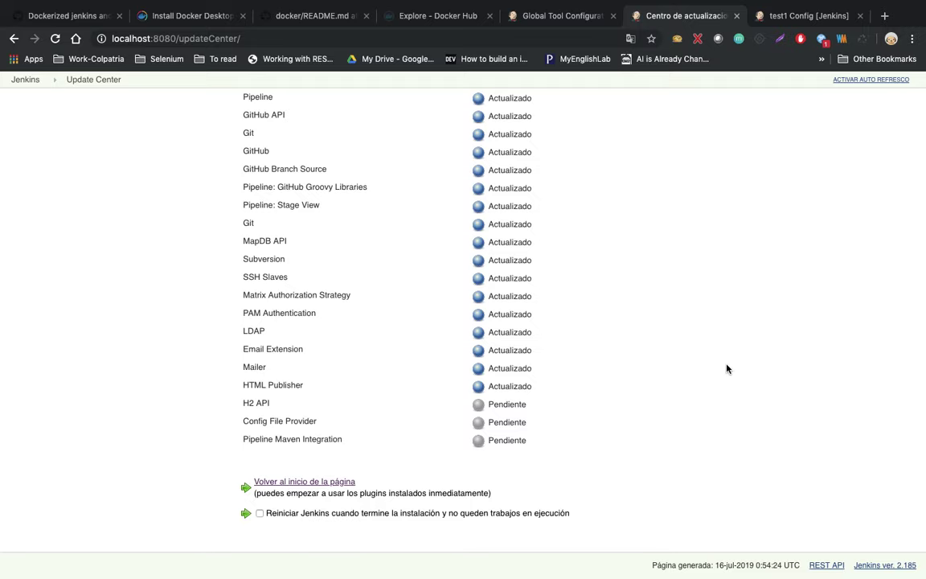
{"action": "key", "text": "ctrl+Left"}
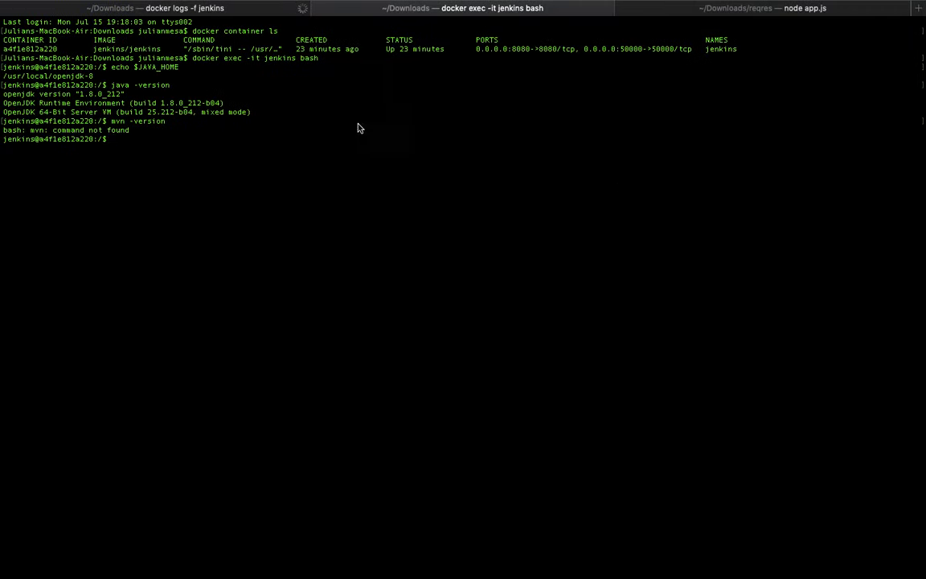
Stop the Jenkins log stream with Ctrl+C and run docker container ls.
{"action": "left_click", "coordinate": [149, 8]}
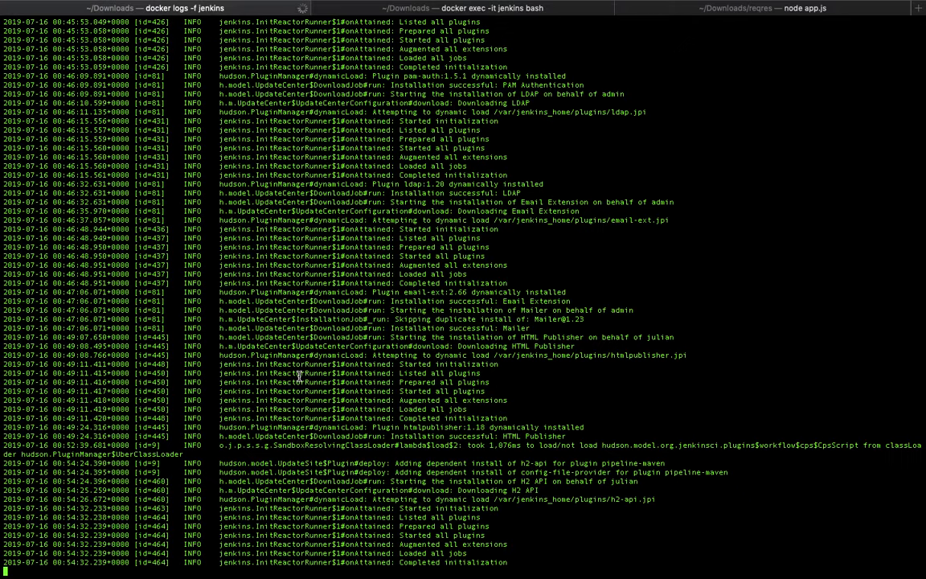
{"action": "key", "text": "ctrl+c"}
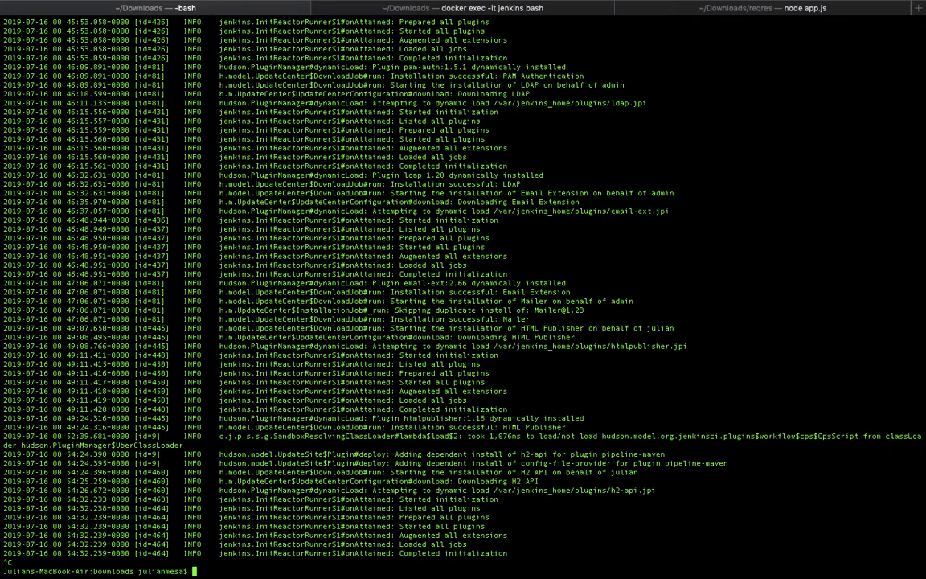
{"action": "type", "text": "docker container ls"}
{"action": "key", "text": "Return"}
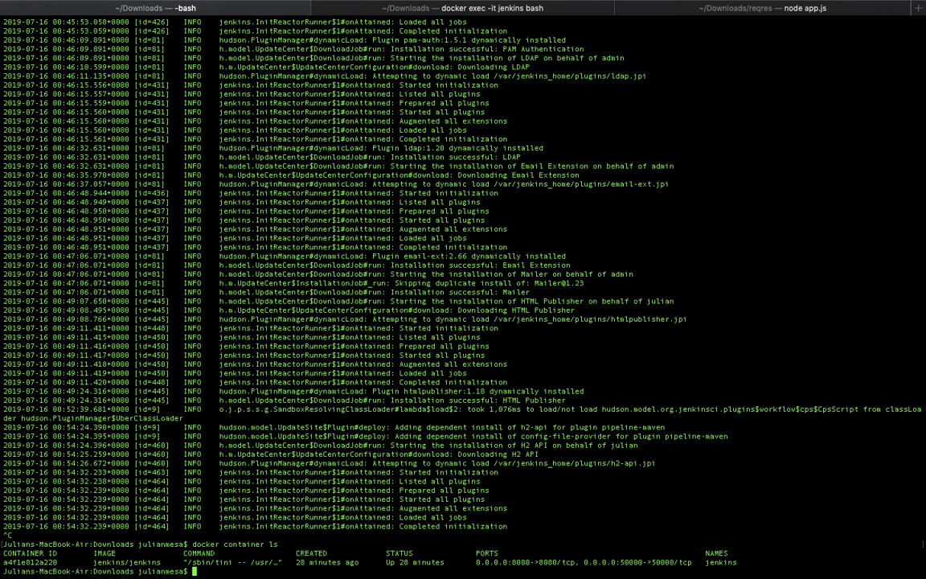
List Downloads, change into jenkins_home, and list its contents.
{"action": "type", "text": "ls"}
{"action": "key", "text": "Return"}
{"action": "type", "text": "cd jenkin"}
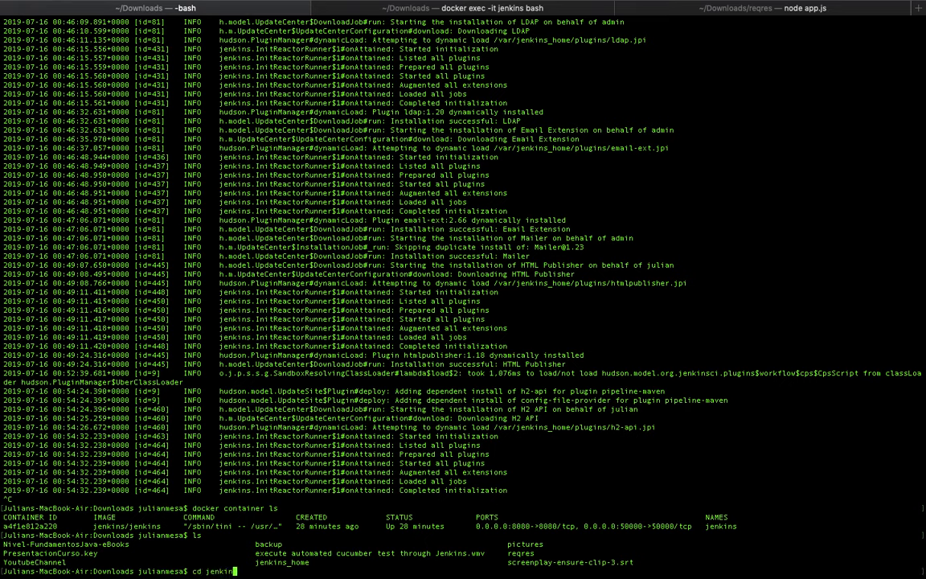
{"action": "key", "text": "Tab"}
{"action": "key", "text": "Return"}
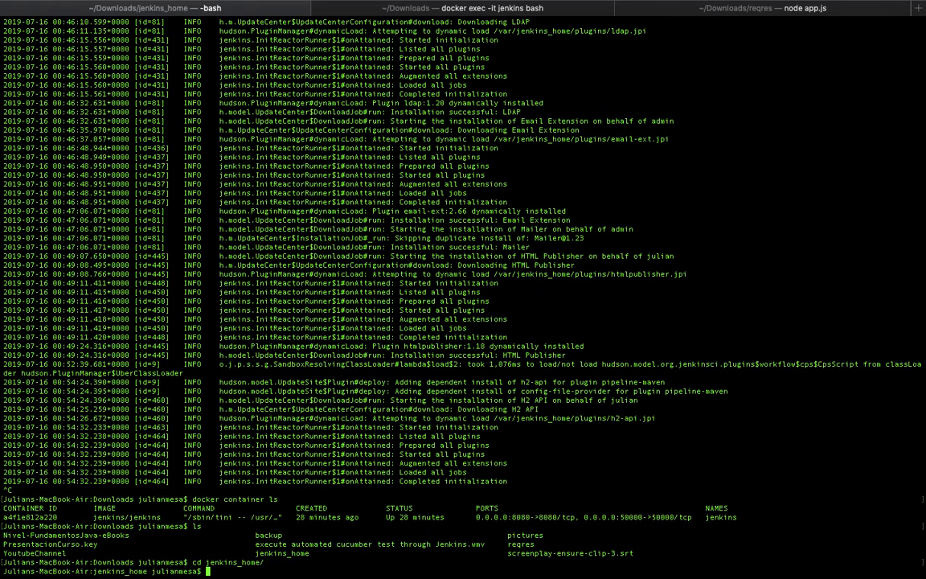
{"action": "type", "text": "ls"}
{"action": "key", "text": "Return"}
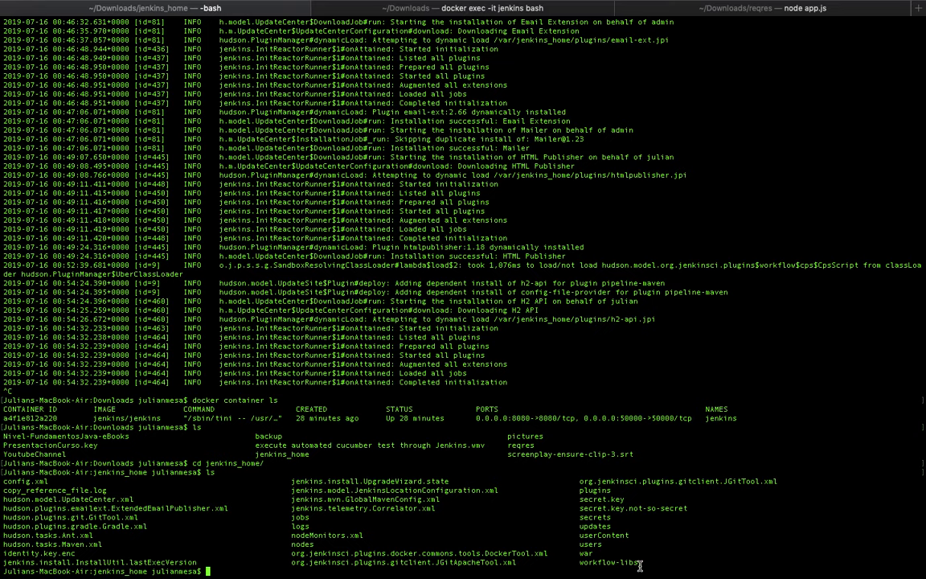
{"action": "mouse_move", "coordinate": [639, 563]}
{"action": "left_mouse_down"}
{"action": "mouse_move", "coordinate": [471, 531]}
{"action": "mouse_move", "coordinate": [56, 482]}
{"action": "left_mouse_up"}
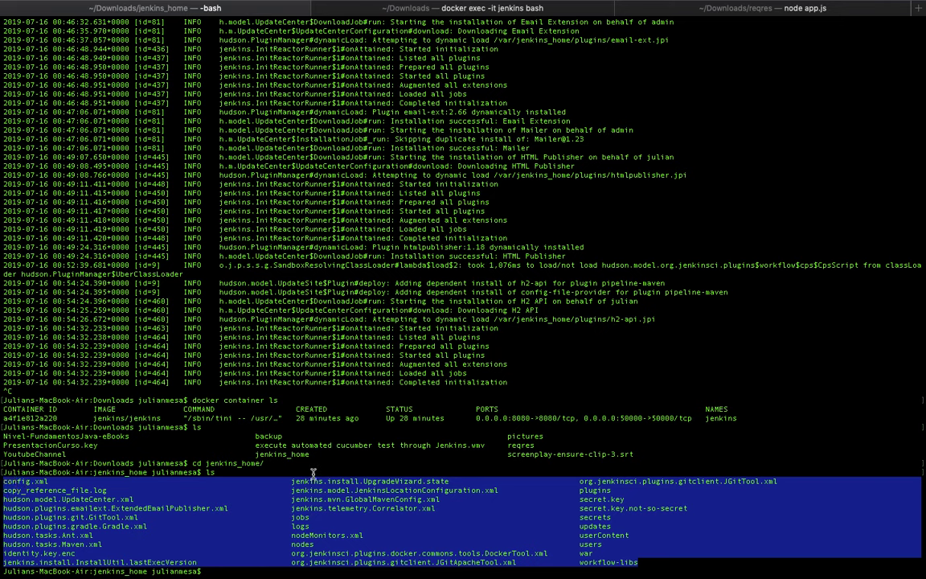
{"action": "left_click", "coordinate": [313, 473]}
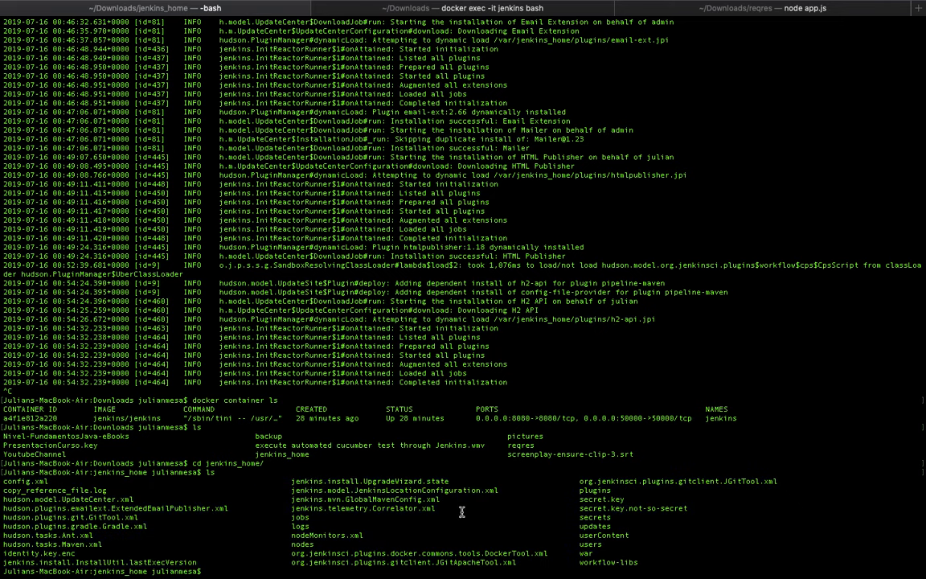